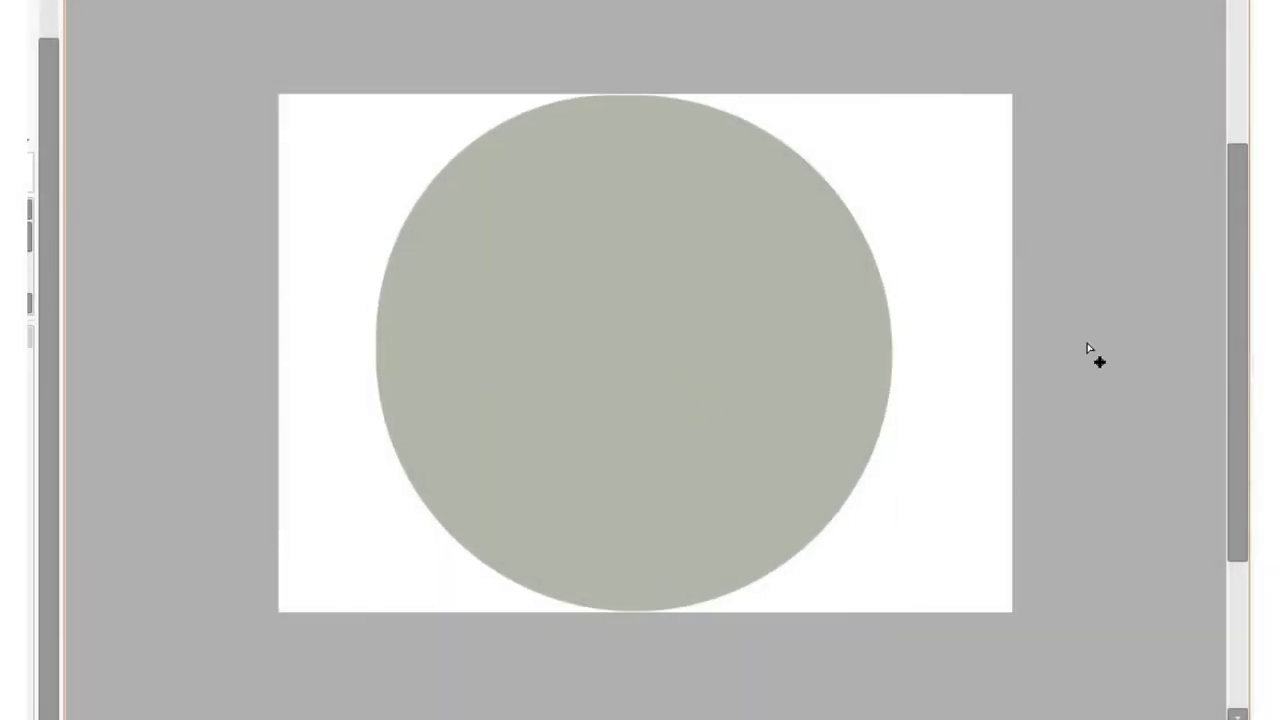
Commit the grey bowl resize and draw a dark brown broth circle centred inside it.
key(Return)
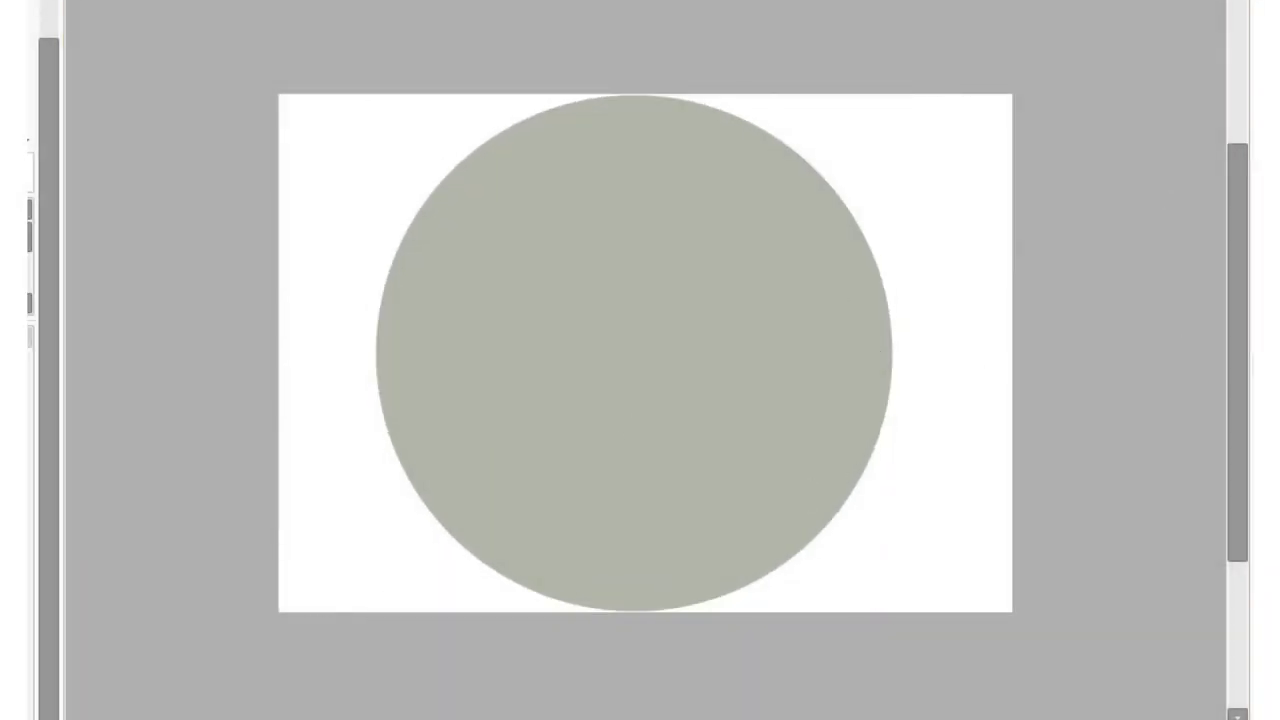
drag(357, 137, 863, 668)
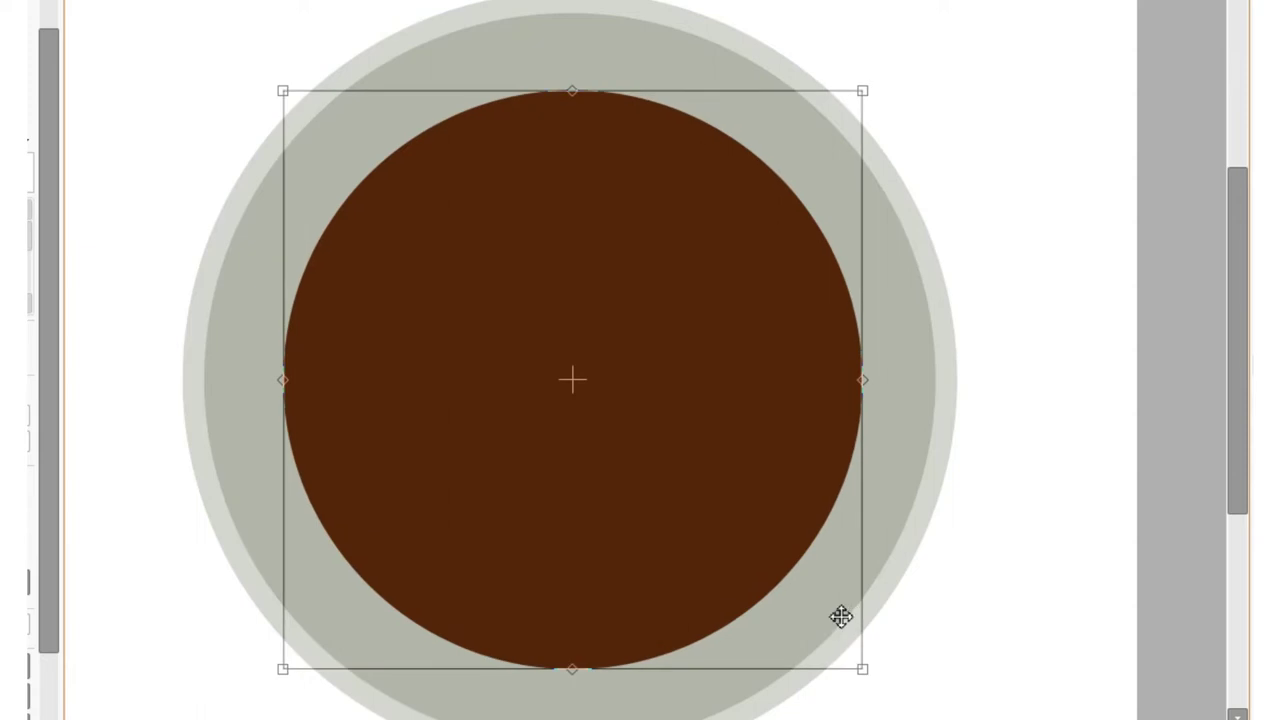
click(723, 460)
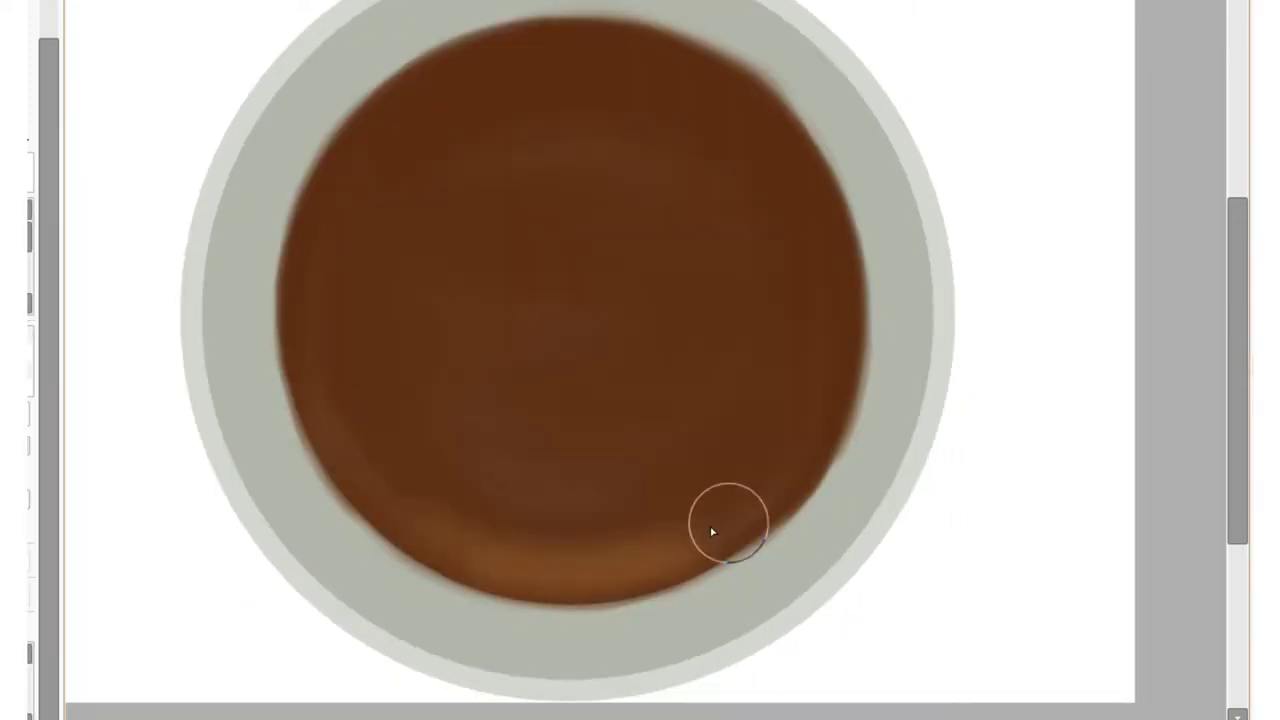
Shade the broth darker brown on top and orange below, and sketch a first noodle swirl.
mouse_move(729, 529)
mouse_down()
mouse_move(780, 457)
mouse_move(737, 507)
mouse_up()
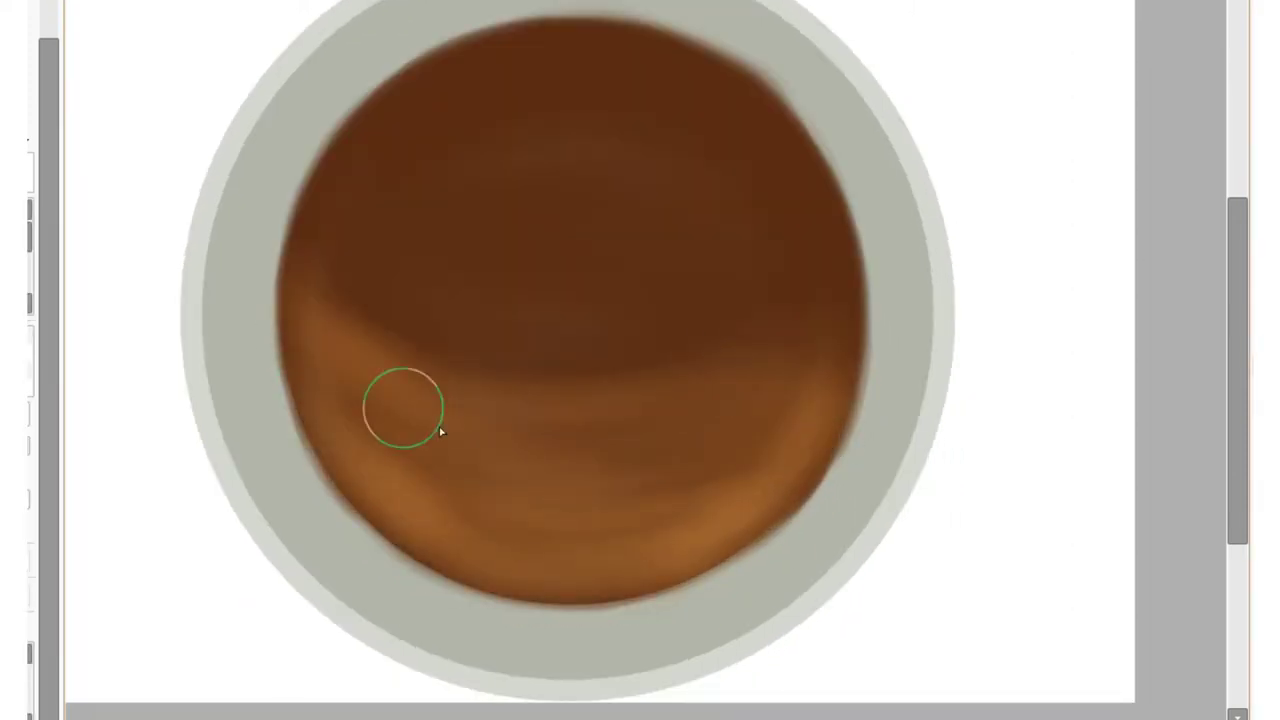
mouse_move(543, 434)
mouse_down()
mouse_move(422, 541)
mouse_move(646, 351)
mouse_up()
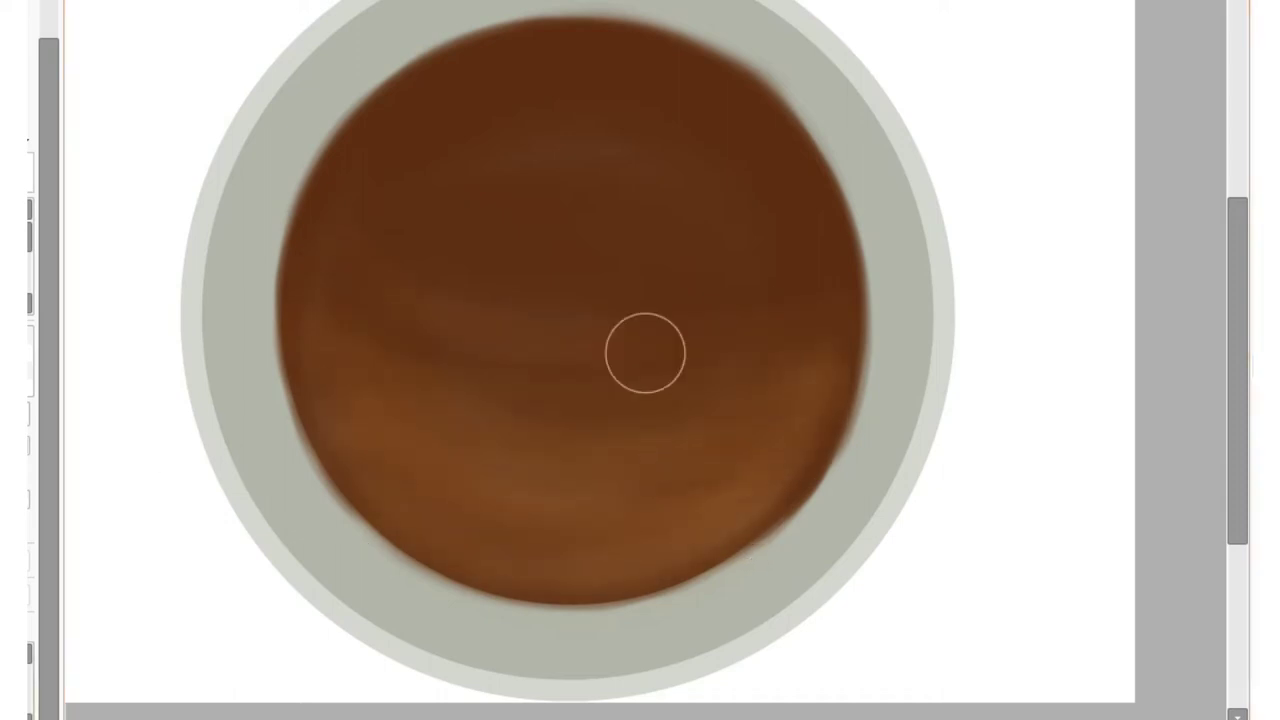
drag(754, 451, 796, 478)
mouse_move(535, 152)
mouse_down()
mouse_move(591, 129)
mouse_move(491, 220)
mouse_move(505, 204)
mouse_move(491, 257)
mouse_move(666, 91)
mouse_move(612, 372)
mouse_move(757, 263)
mouse_move(466, 509)
mouse_move(340, 171)
mouse_move(377, 418)
mouse_move(720, 371)
mouse_move(346, 306)
mouse_move(454, 494)
mouse_move(736, 376)
mouse_move(540, 194)
mouse_move(583, 214)
mouse_move(480, 149)
mouse_up()
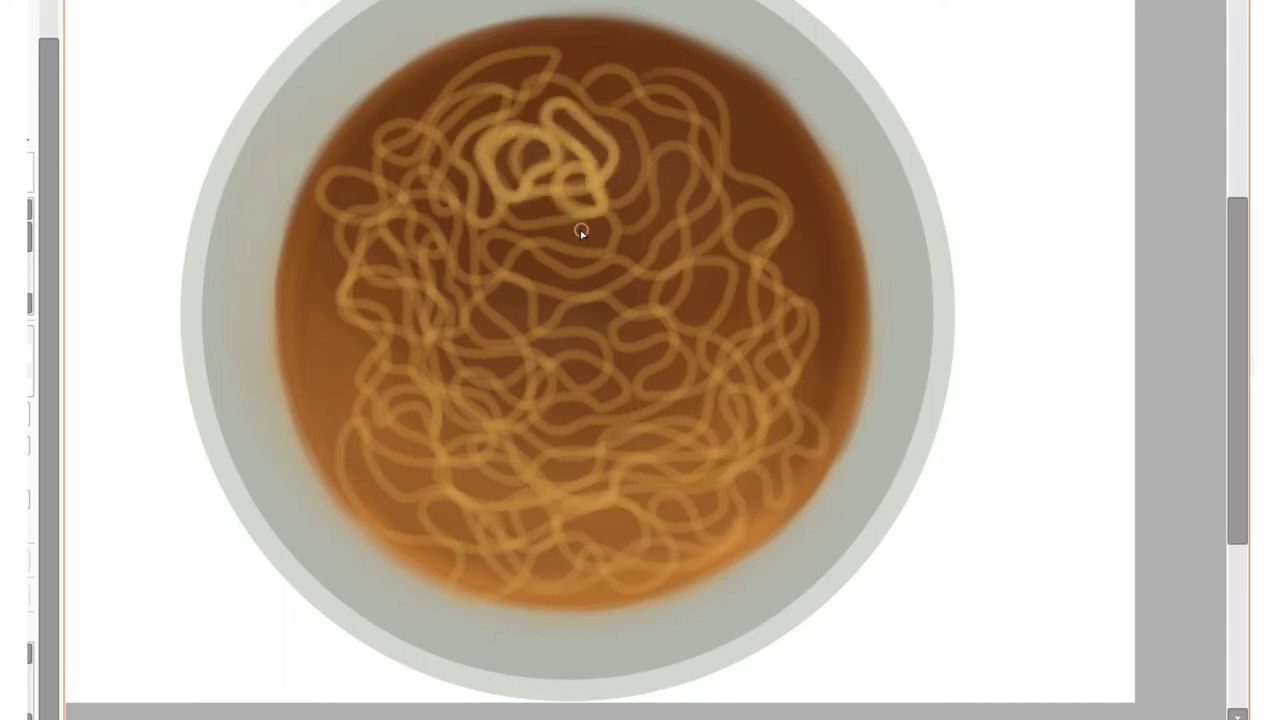
Paint light-orange noodle loops across the upper, central and upper-left broth.
drag(581, 231, 489, 209)
drag(574, 90, 525, 336)
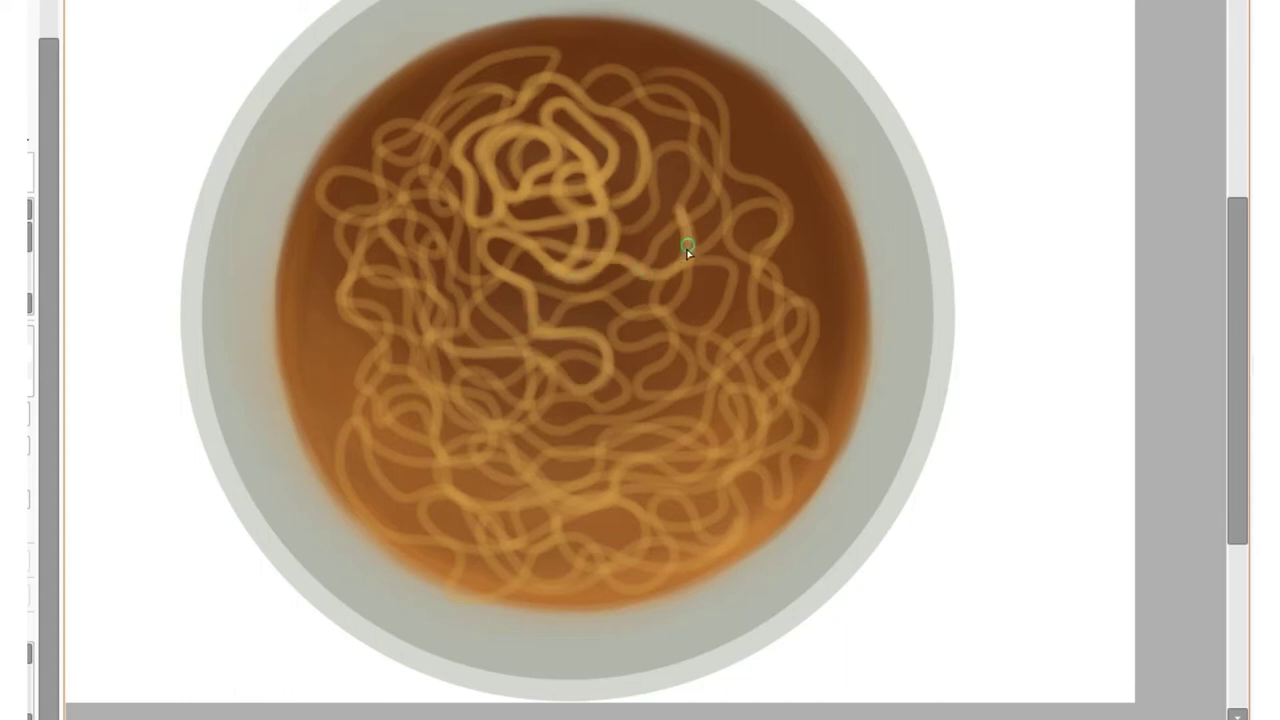
drag(687, 251, 621, 228)
mouse_move(568, 91)
mouse_down()
mouse_move(486, 286)
mouse_move(466, 286)
mouse_move(583, 304)
mouse_up()
mouse_move(522, 250)
mouse_down()
mouse_move(686, 291)
mouse_move(703, 171)
mouse_move(716, 163)
mouse_up()
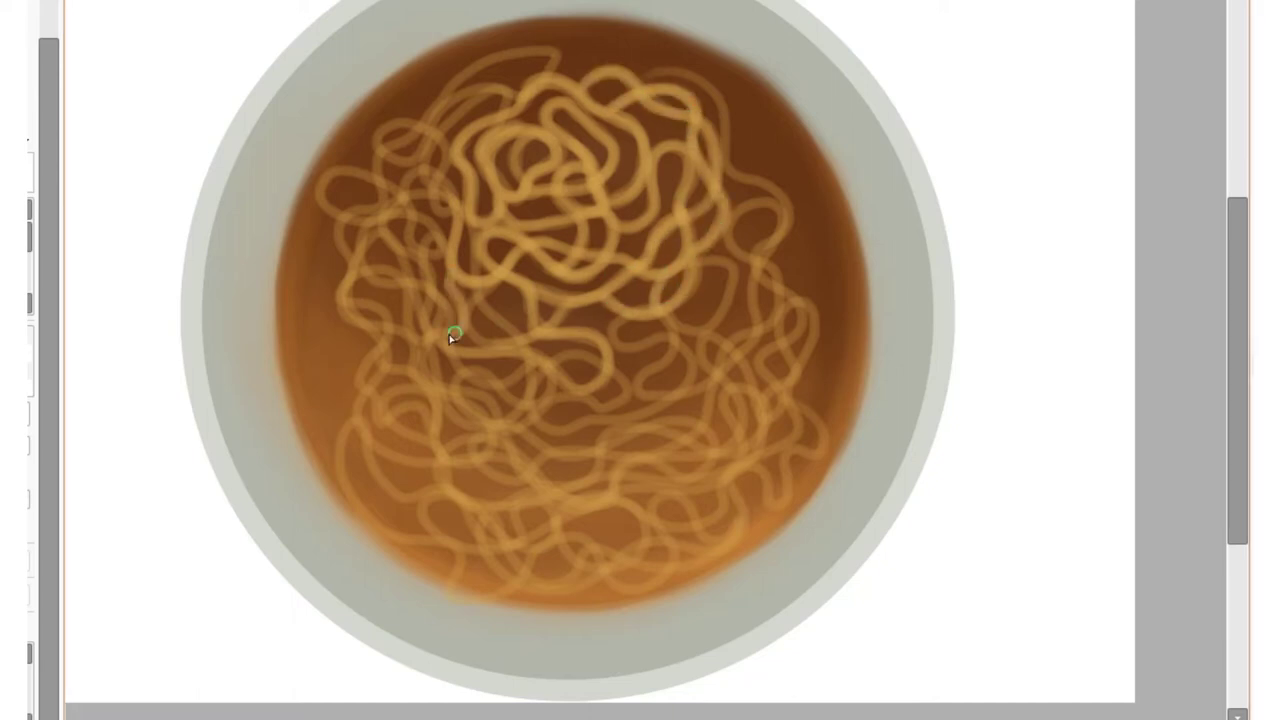
drag(451, 334, 436, 296)
drag(405, 250, 466, 160)
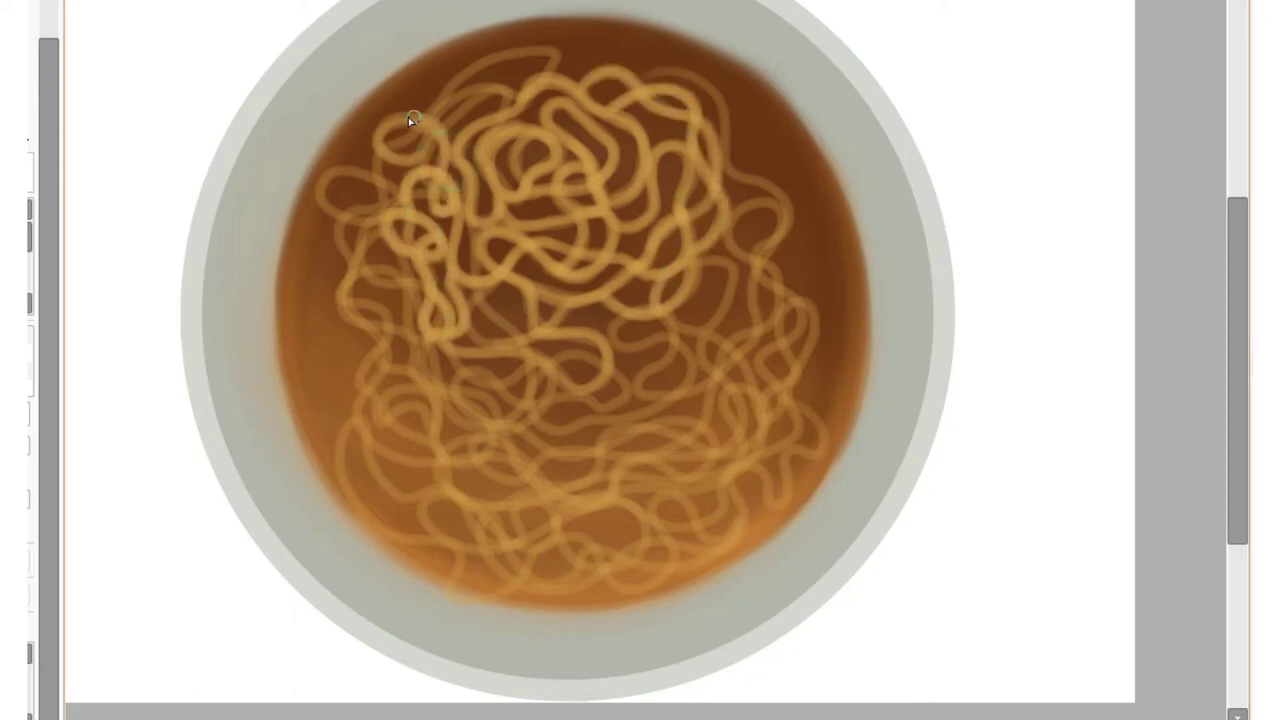
drag(408, 117, 461, 127)
drag(538, 75, 778, 248)
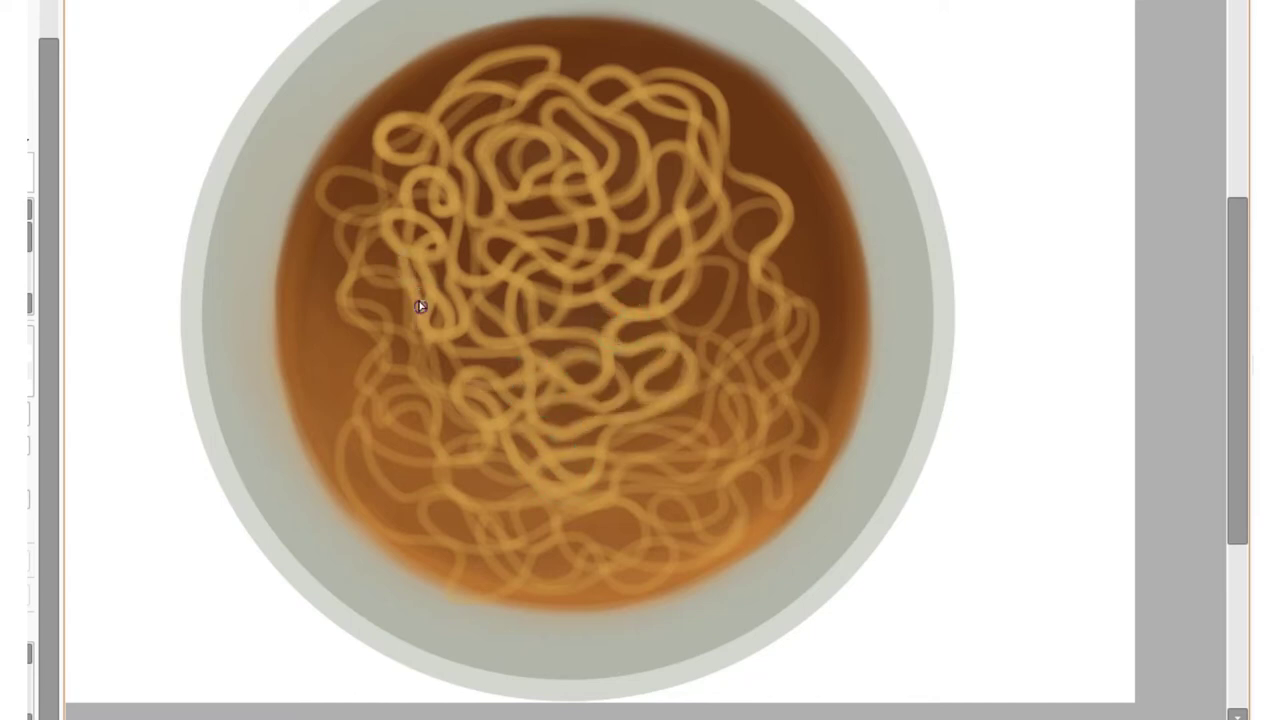
Brighten noodle loops on the left, lower-left and right side of the pile.
drag(420, 307, 379, 252)
mouse_move(347, 177)
mouse_down()
mouse_move(377, 194)
mouse_move(381, 314)
mouse_up()
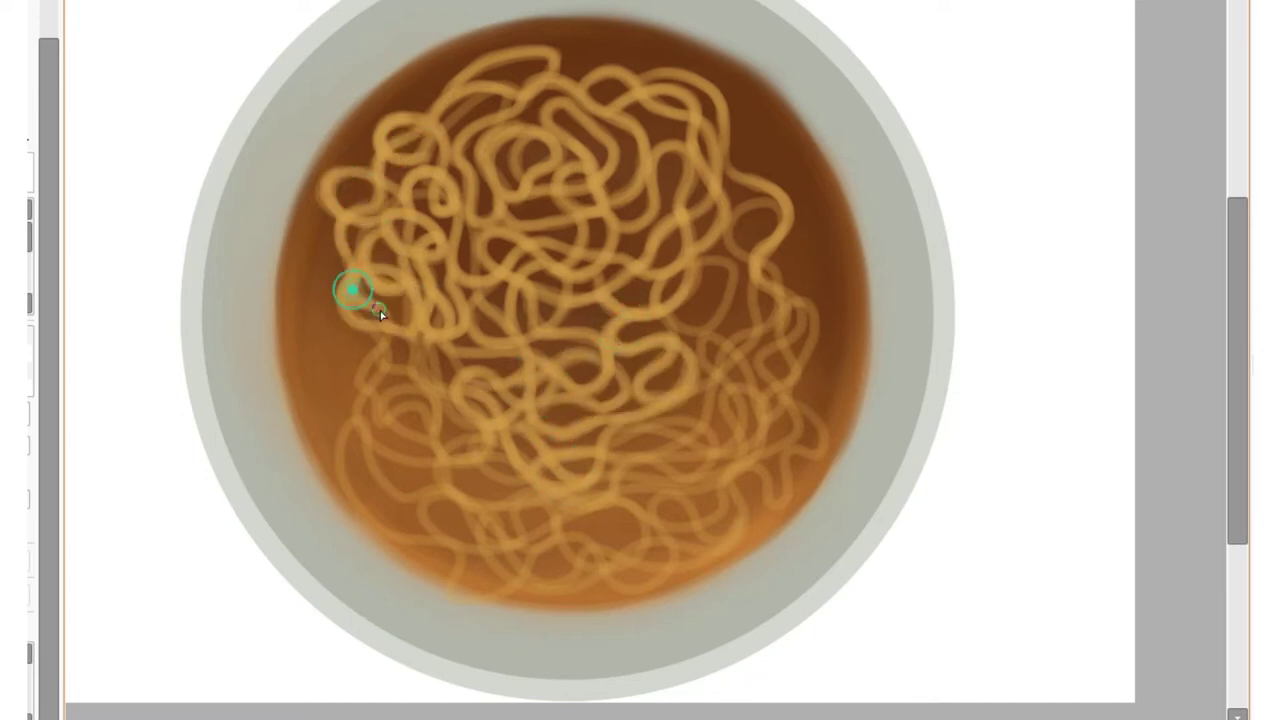
mouse_move(449, 425)
mouse_down()
mouse_move(380, 449)
mouse_move(507, 538)
mouse_up()
drag(441, 482, 349, 489)
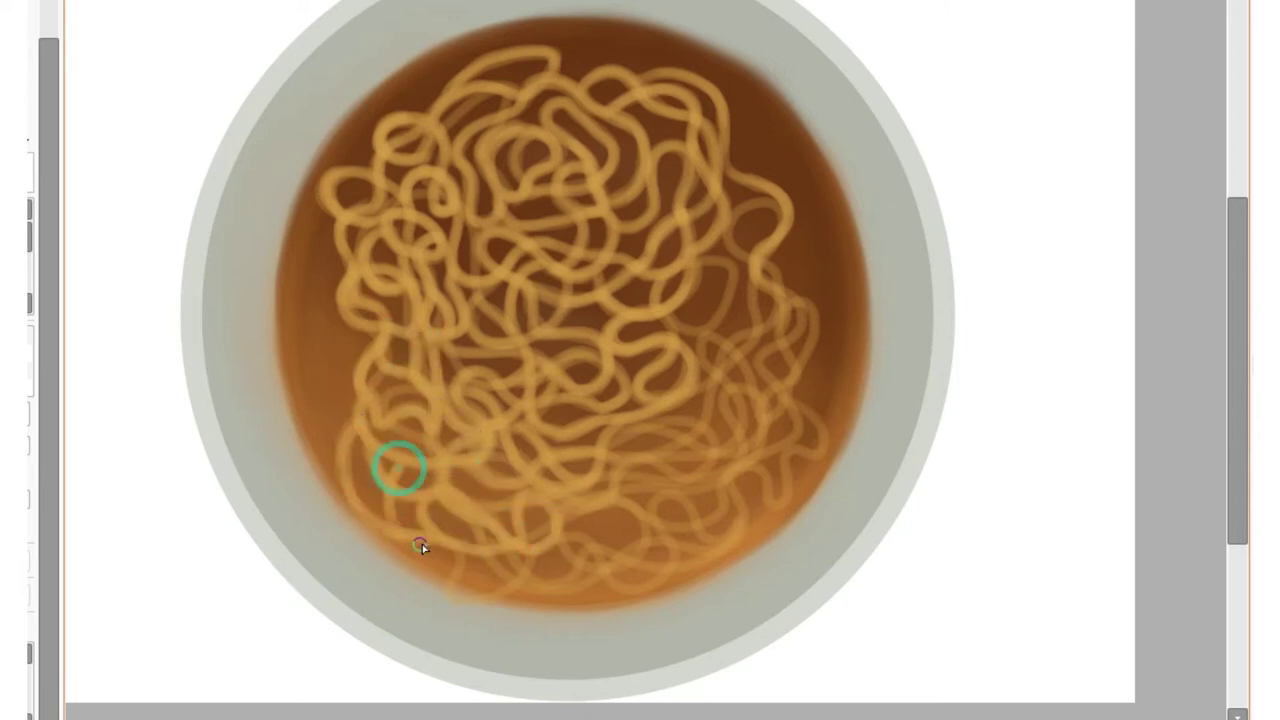
drag(482, 587, 598, 550)
mouse_move(724, 313)
mouse_down()
mouse_move(734, 214)
mouse_move(763, 323)
mouse_move(700, 420)
mouse_move(646, 423)
mouse_move(791, 343)
mouse_up()
drag(823, 300, 760, 414)
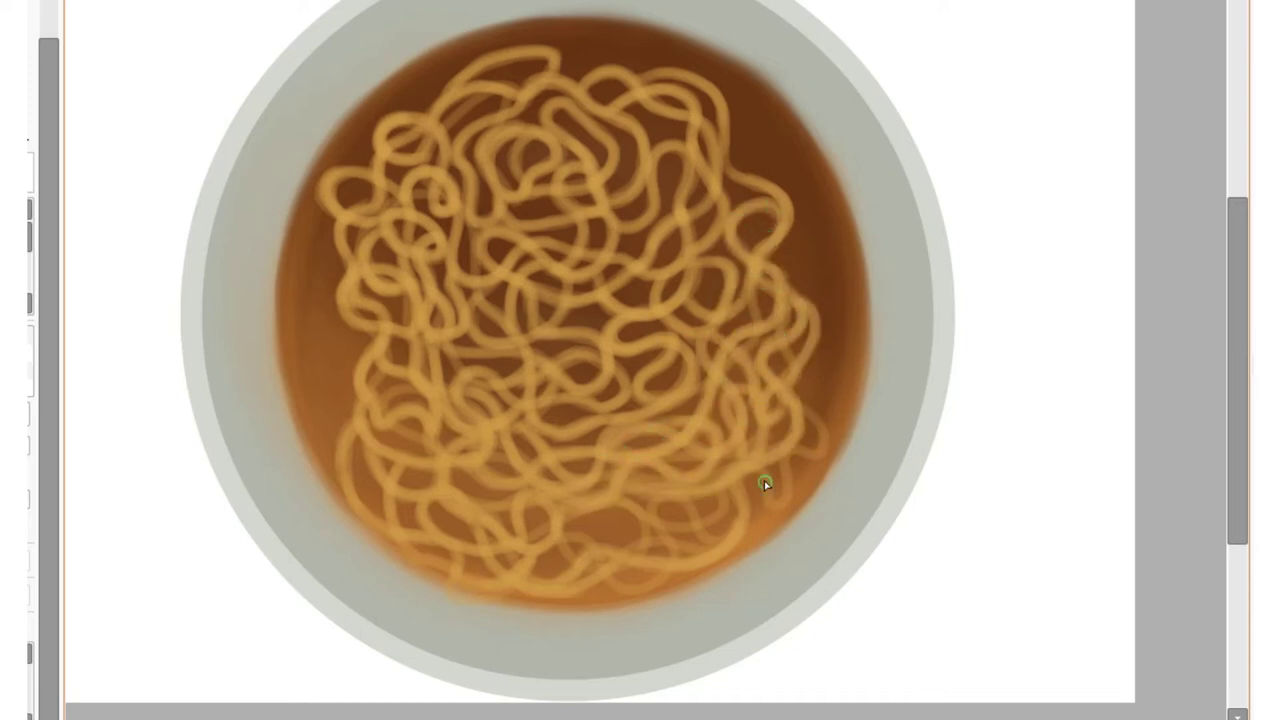
Brighten noodle strands along both bowl edges and near the top of the pile.
drag(764, 484, 843, 357)
drag(335, 400, 331, 221)
mouse_move(351, 389)
mouse_down()
mouse_move(574, 537)
mouse_move(680, 526)
mouse_up()
mouse_move(800, 220)
mouse_down()
mouse_move(731, 126)
mouse_move(832, 367)
mouse_move(790, 160)
mouse_up()
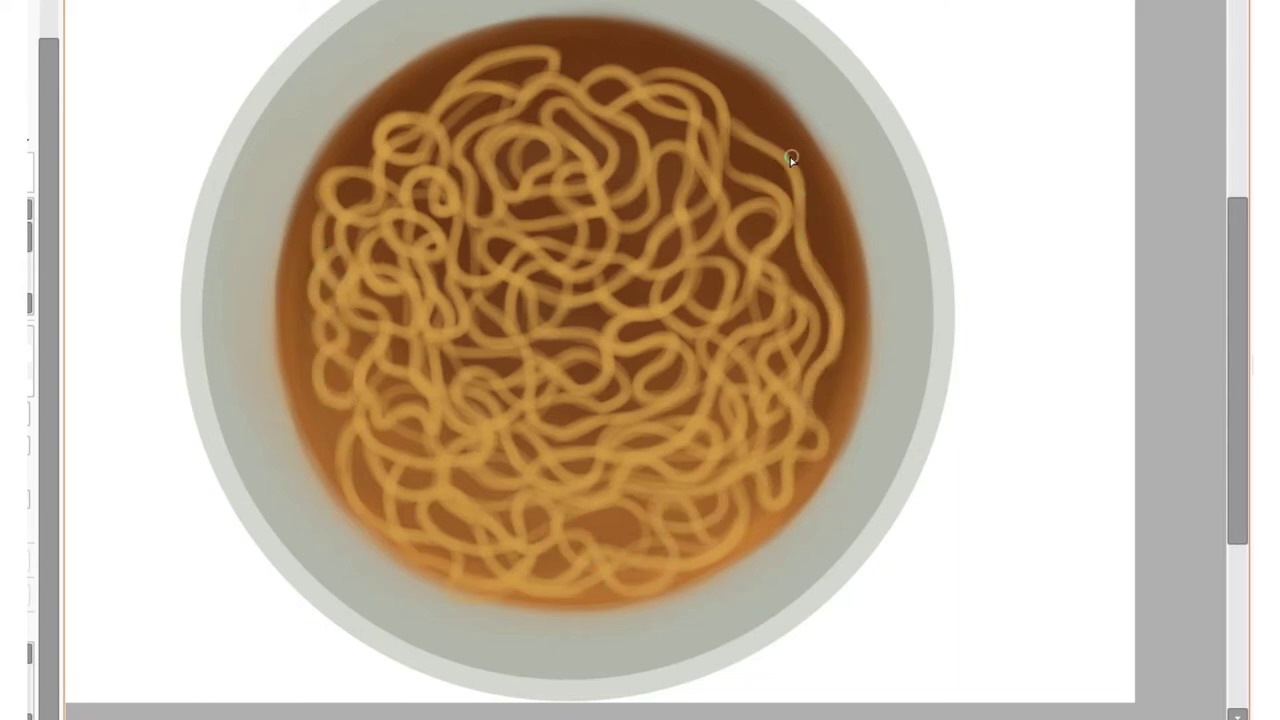
drag(297, 314, 390, 499)
mouse_move(636, 215)
mouse_down()
mouse_move(591, 129)
mouse_move(748, 134)
mouse_move(652, 242)
mouse_up()
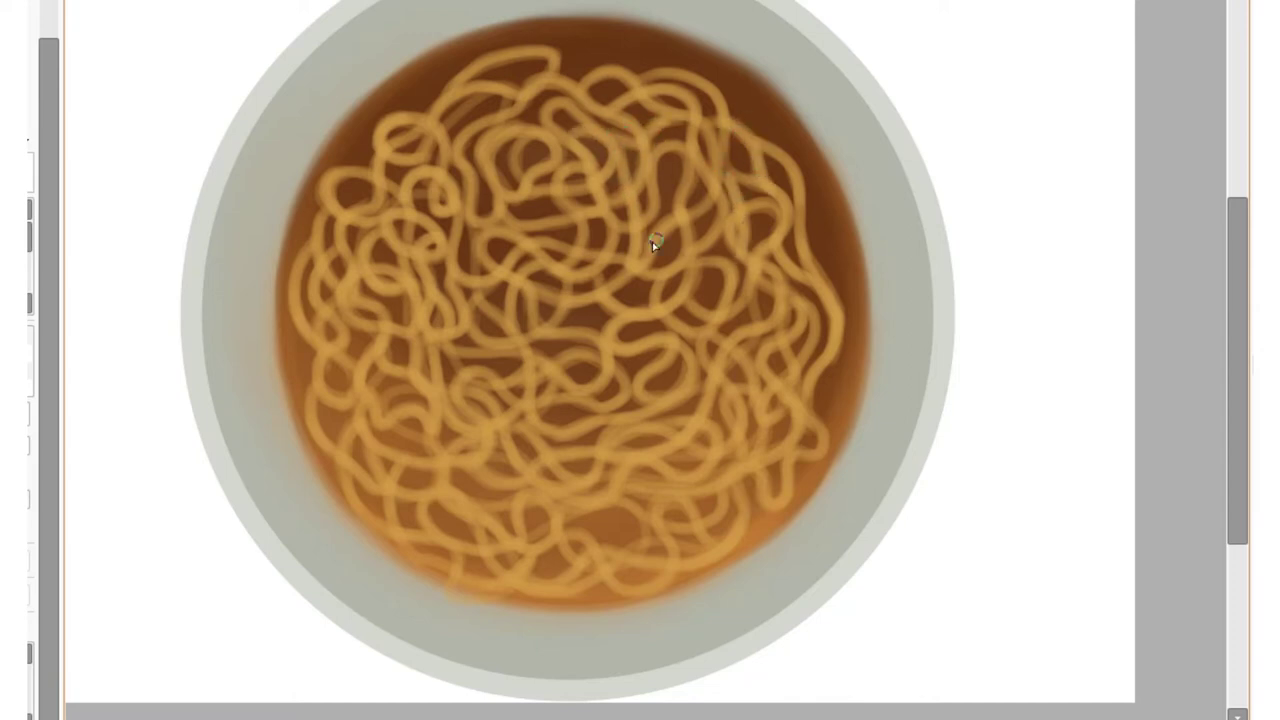
mouse_move(816, 228)
mouse_down()
mouse_move(820, 443)
mouse_move(762, 495)
mouse_up()
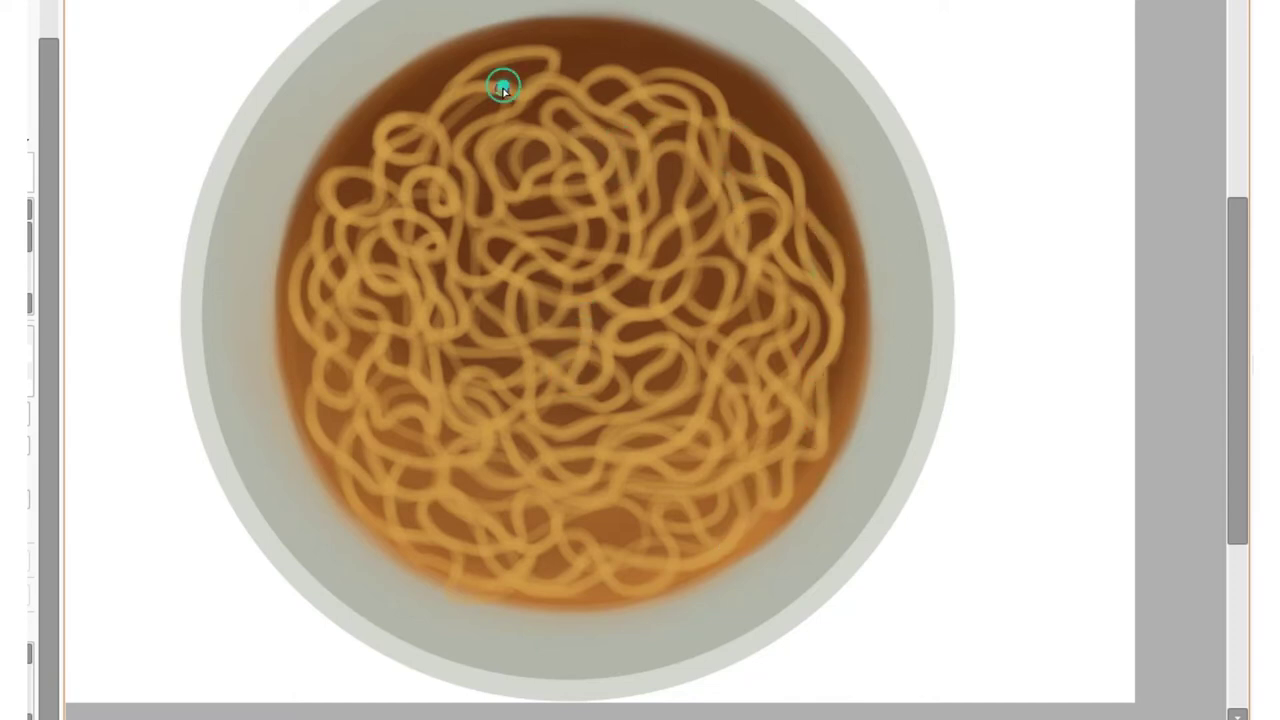
drag(665, 235, 630, 300)
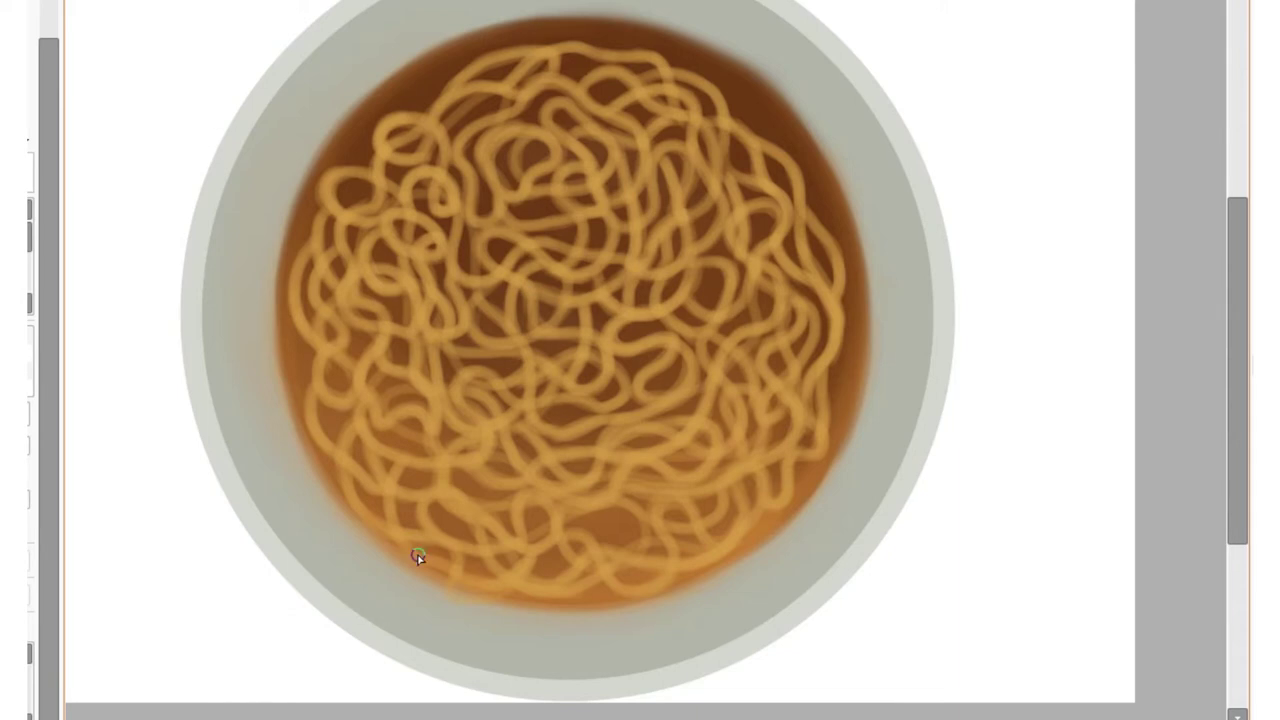
Paint bright noodle strands through the centre, up to the top and down the right side.
scroll(783, 506, up, 1)
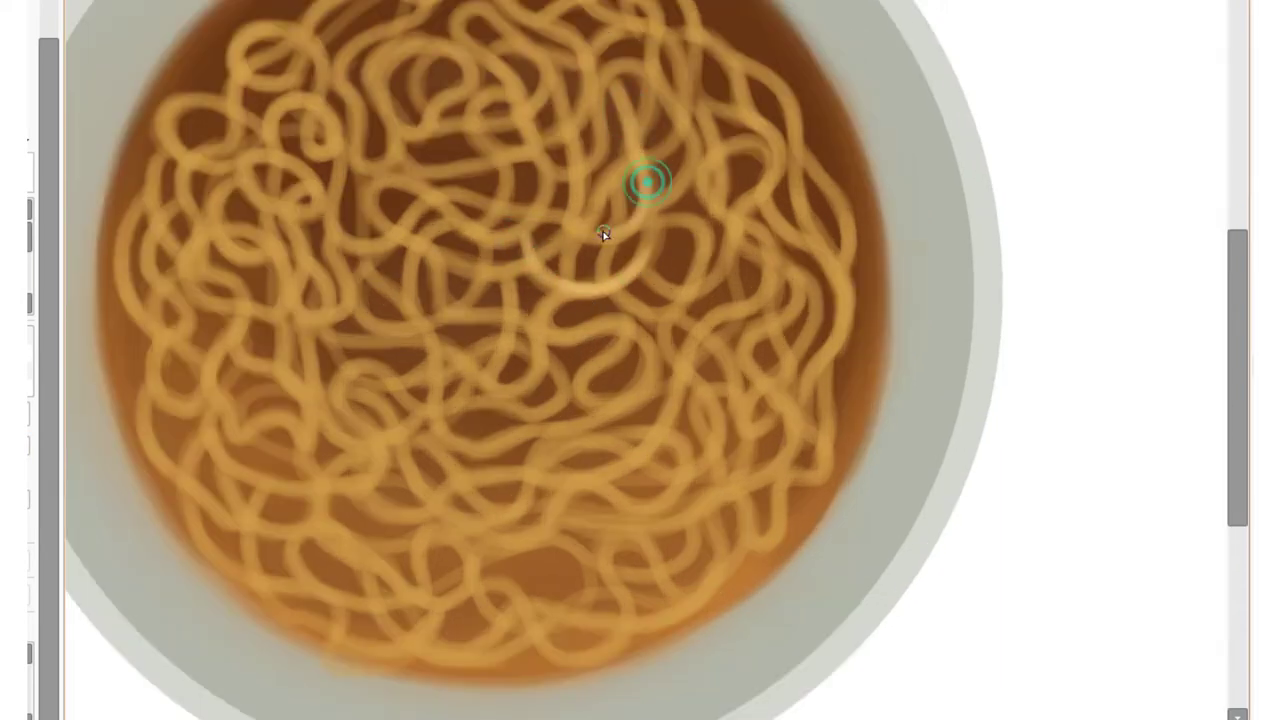
drag(390, 188, 476, 316)
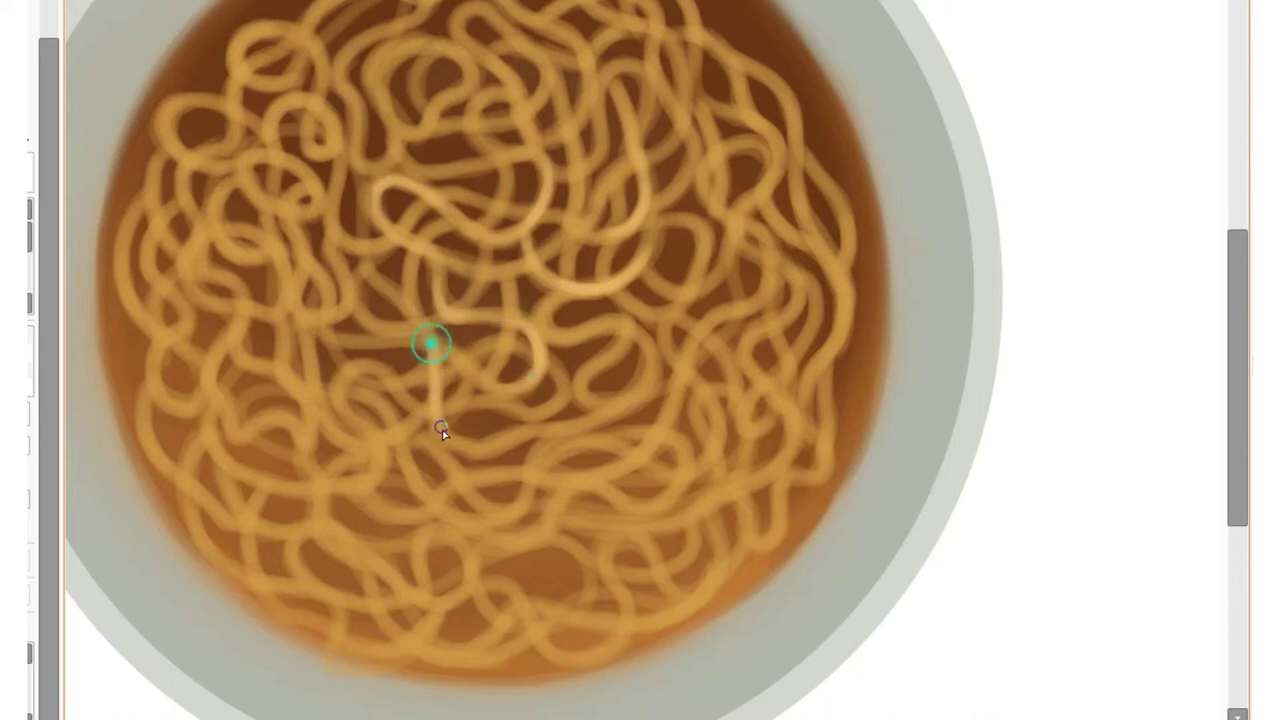
drag(647, 345, 622, 342)
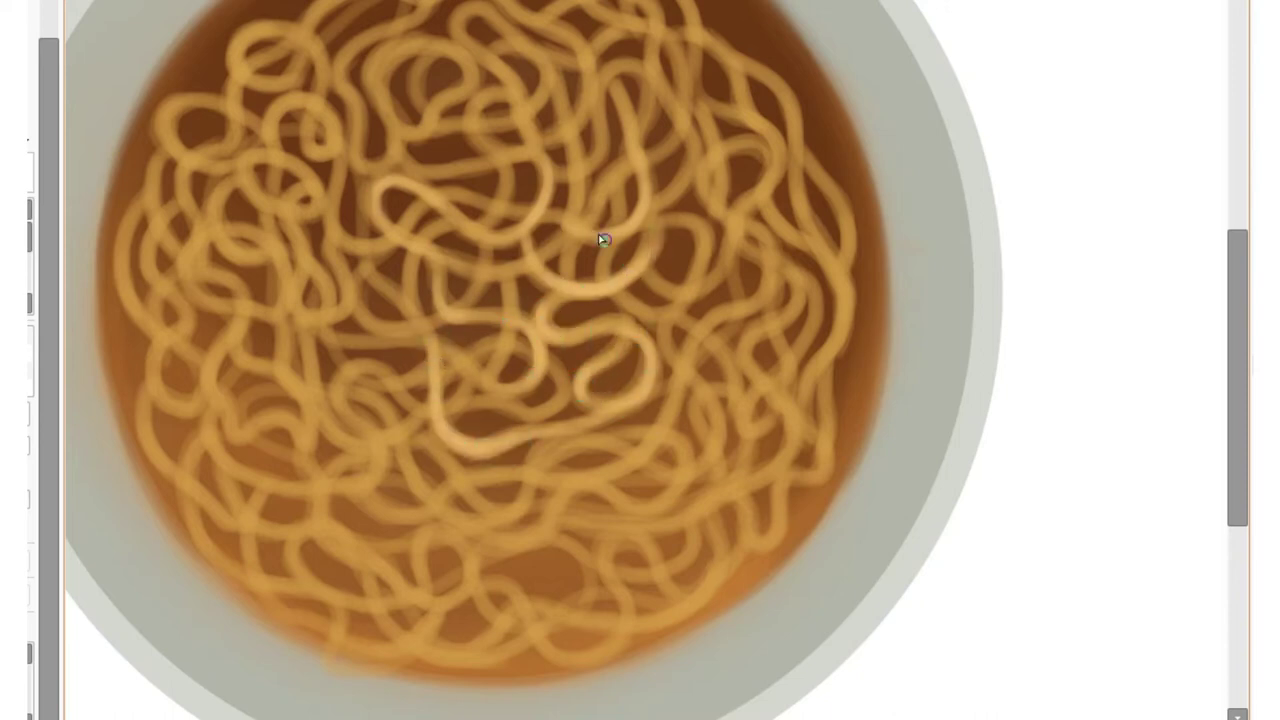
drag(633, 125, 722, 465)
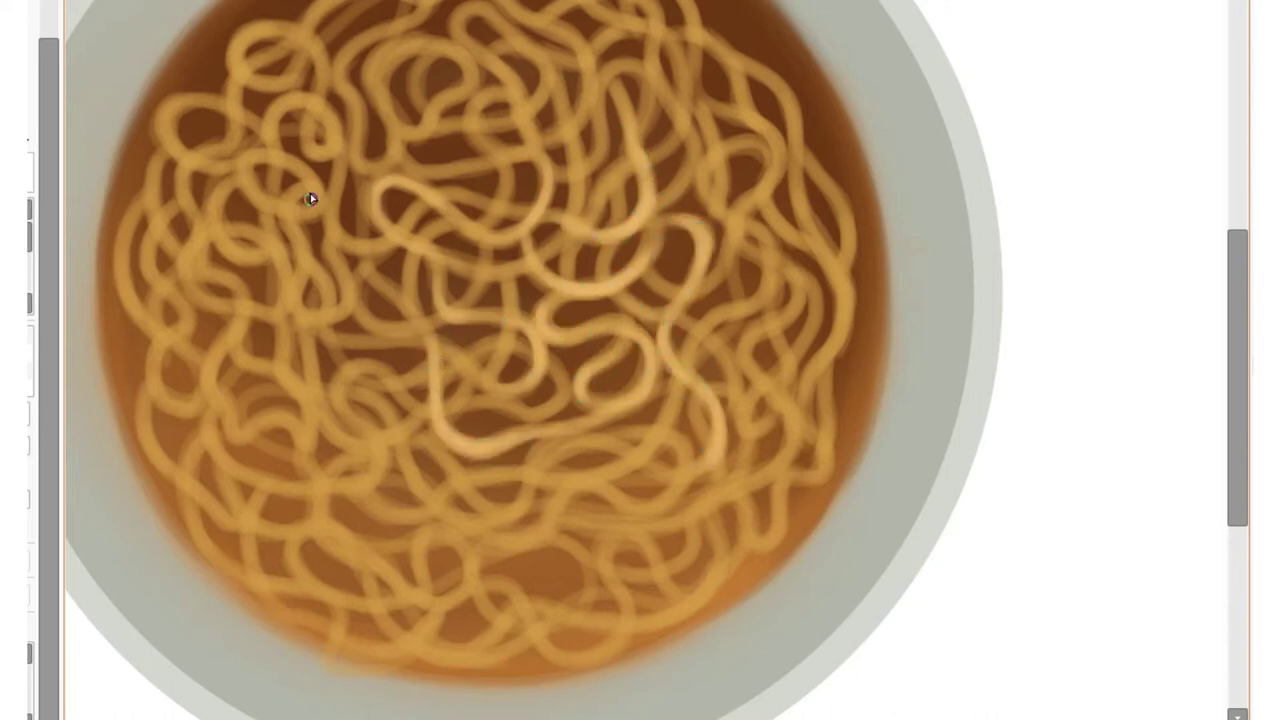
drag(352, 97, 474, 228)
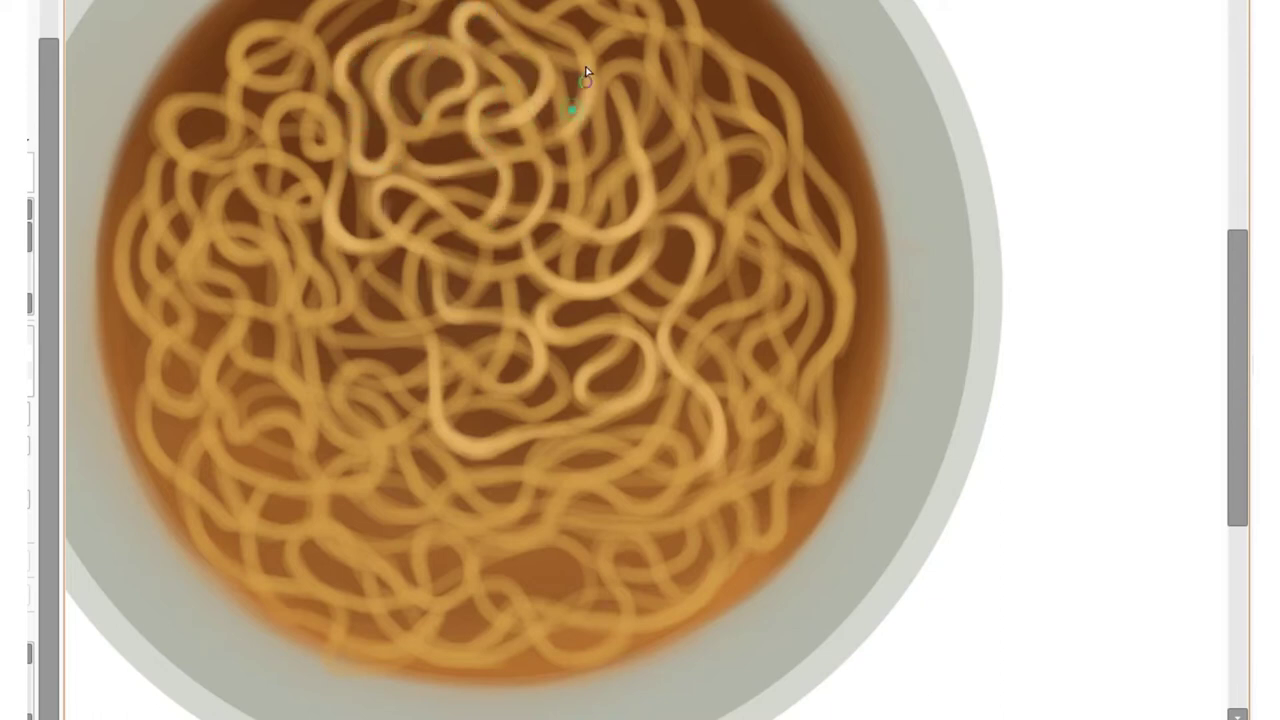
scroll(521, 15, up, 2)
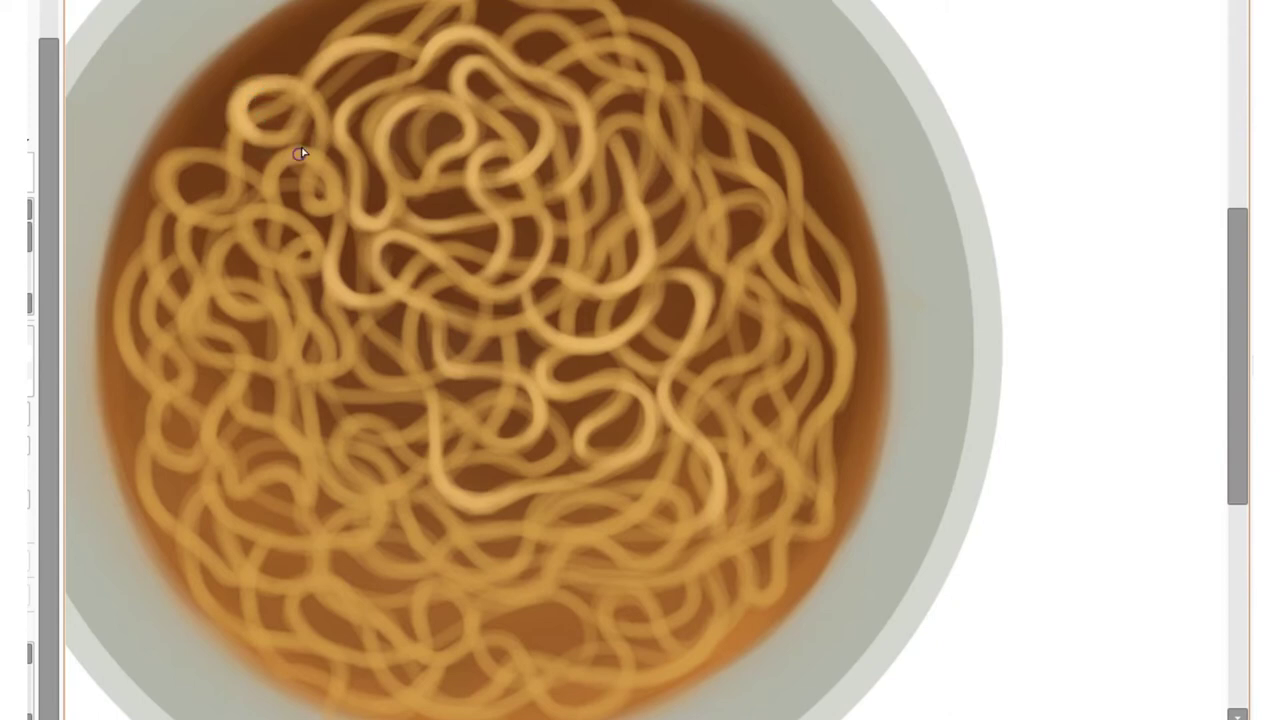
drag(285, 333, 337, 321)
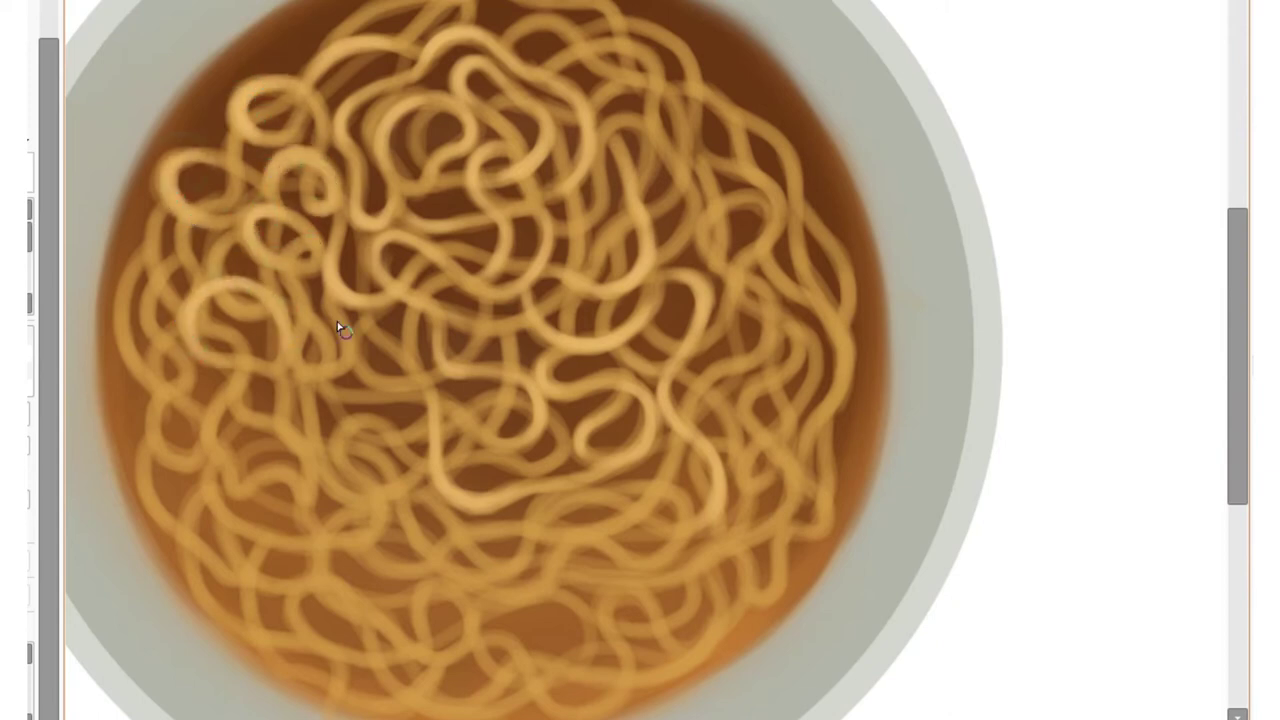
mouse_move(560, 288)
mouse_down()
mouse_move(651, 63)
mouse_move(524, 30)
mouse_up()
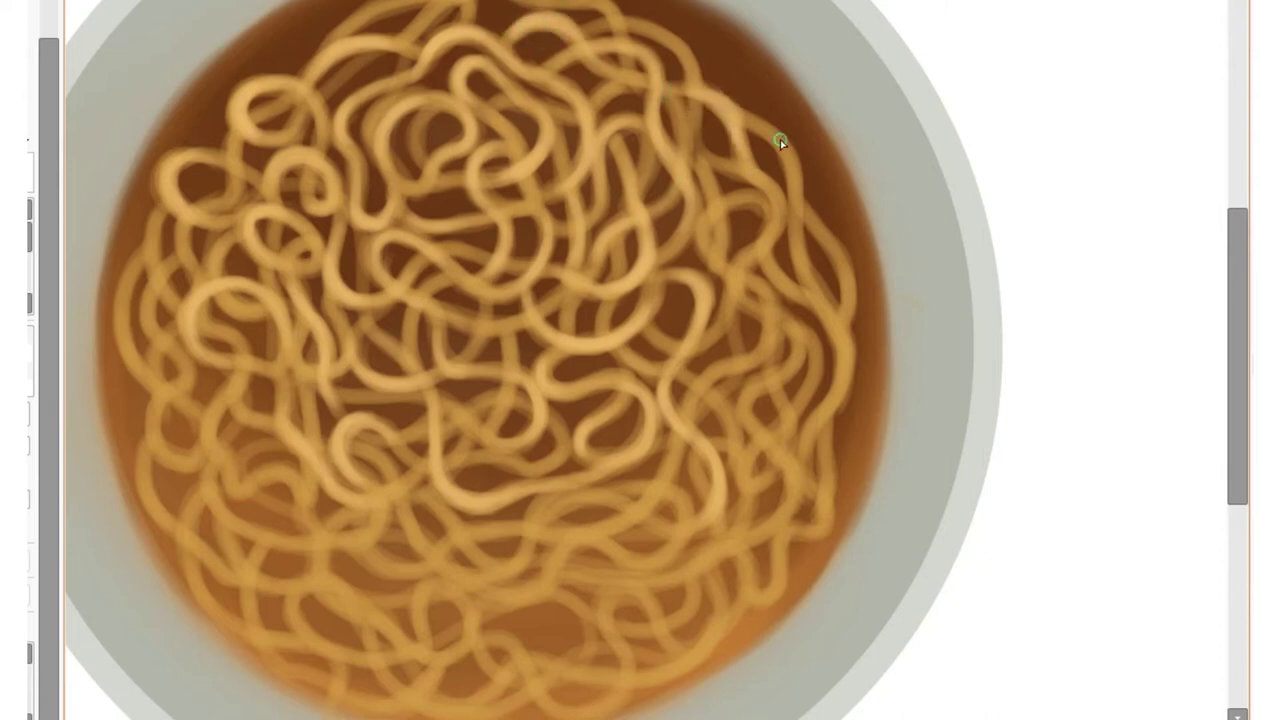
mouse_move(766, 349)
mouse_down()
mouse_move(729, 334)
mouse_move(755, 175)
mouse_move(818, 290)
mouse_up()
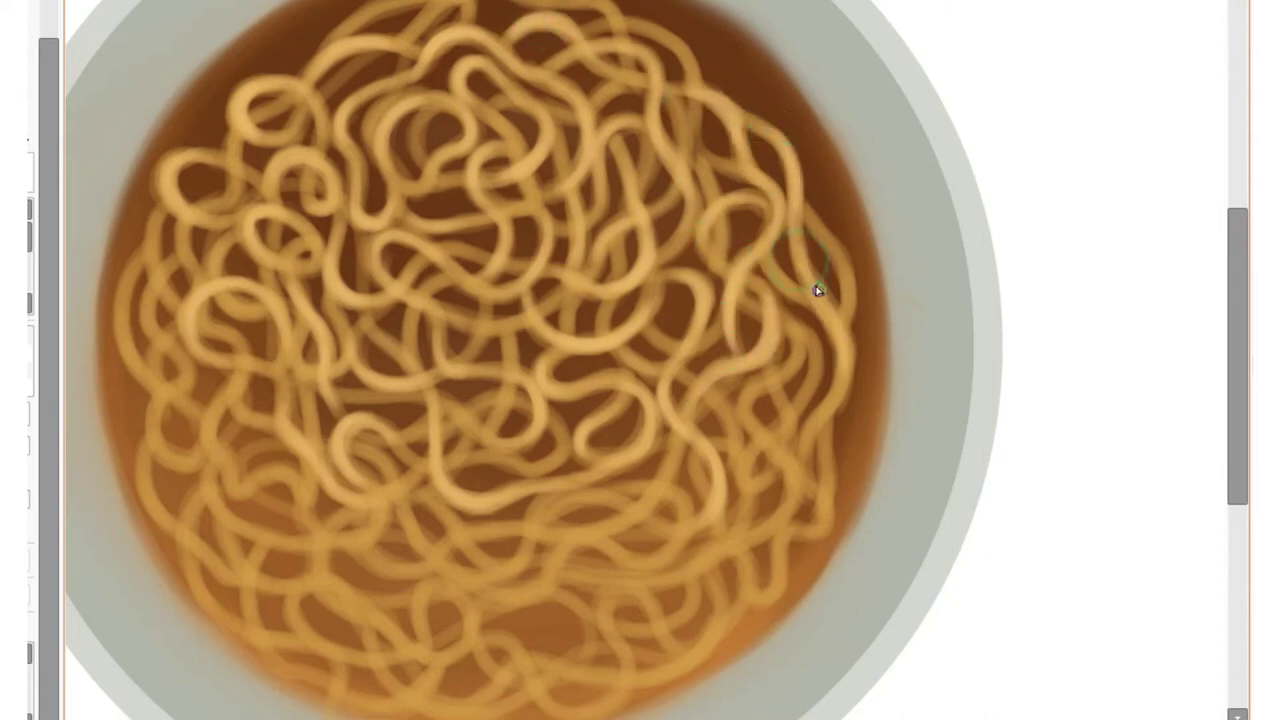
drag(799, 350, 777, 427)
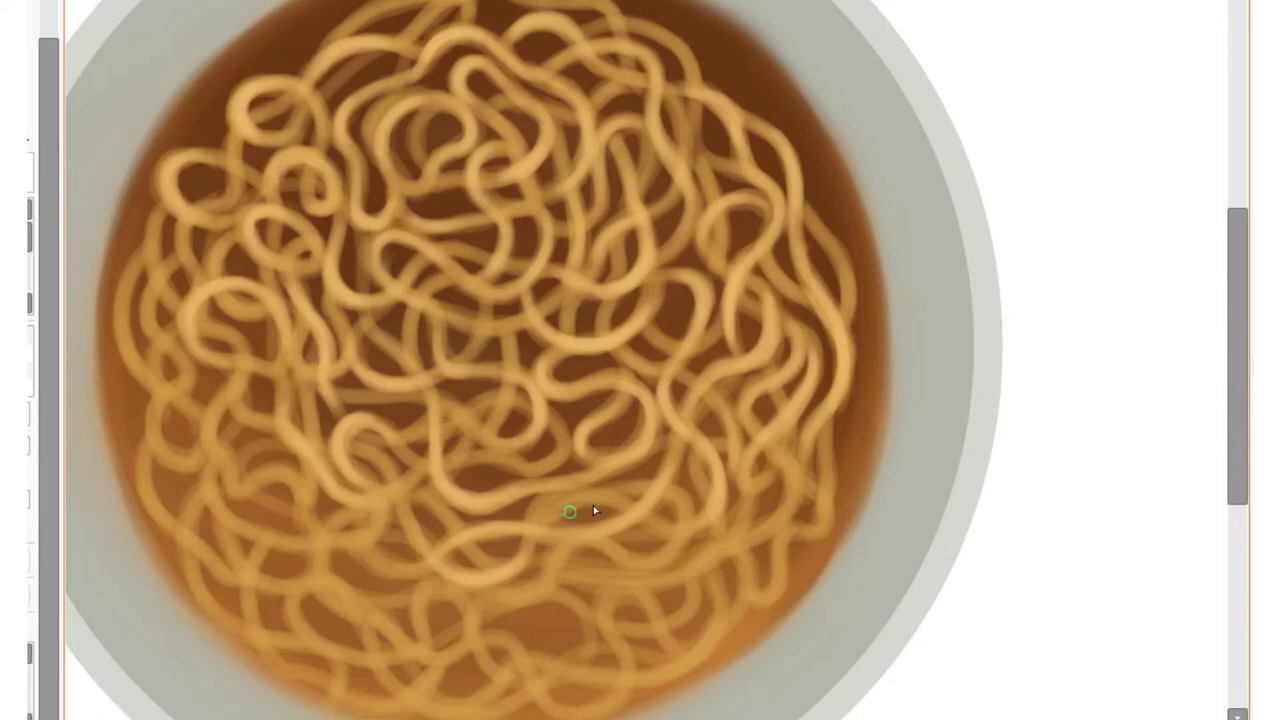
Fill in extra noodle strands along the bowl's left side and lower edge.
mouse_move(180, 380)
mouse_down()
mouse_move(150, 225)
mouse_move(184, 400)
mouse_move(503, 591)
mouse_up()
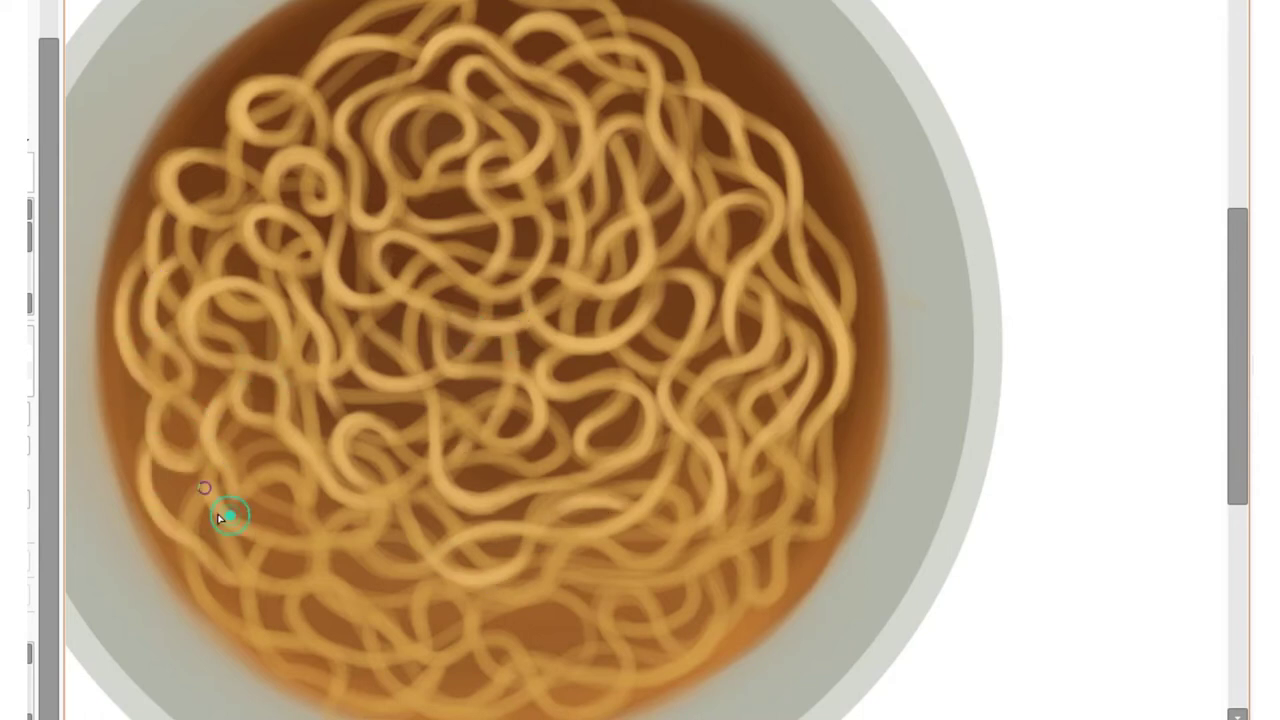
drag(495, 452, 564, 440)
drag(366, 323, 443, 408)
drag(596, 570, 730, 550)
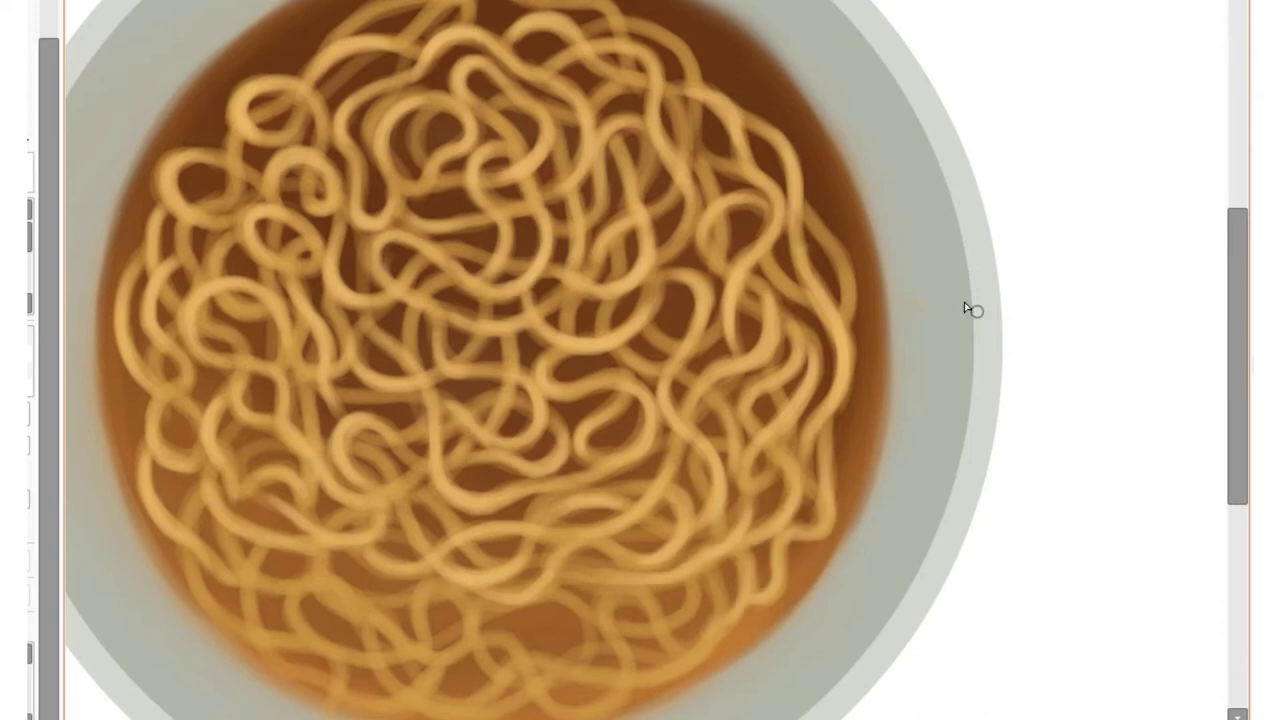
scroll(966, 308, down, 3)
drag(628, 568, 678, 543)
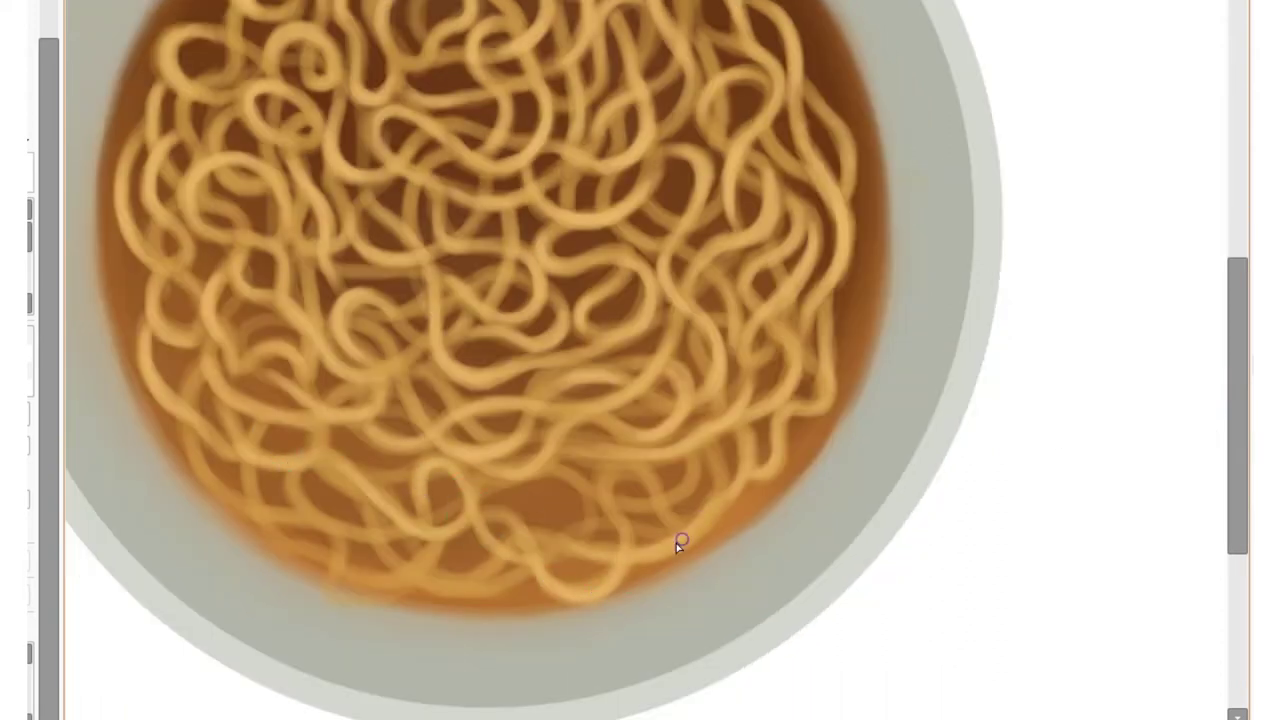
drag(214, 486, 400, 580)
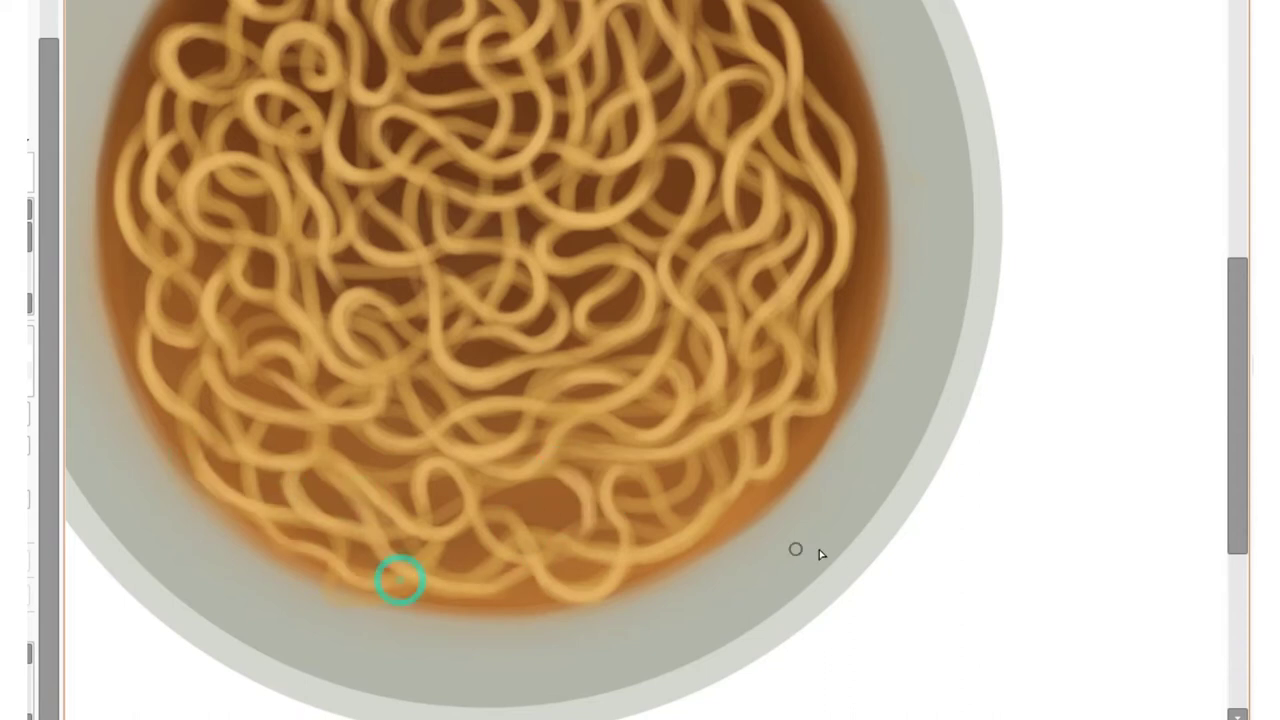
scroll(409, 249, up, 5)
scroll(1245, 377, up, 2)
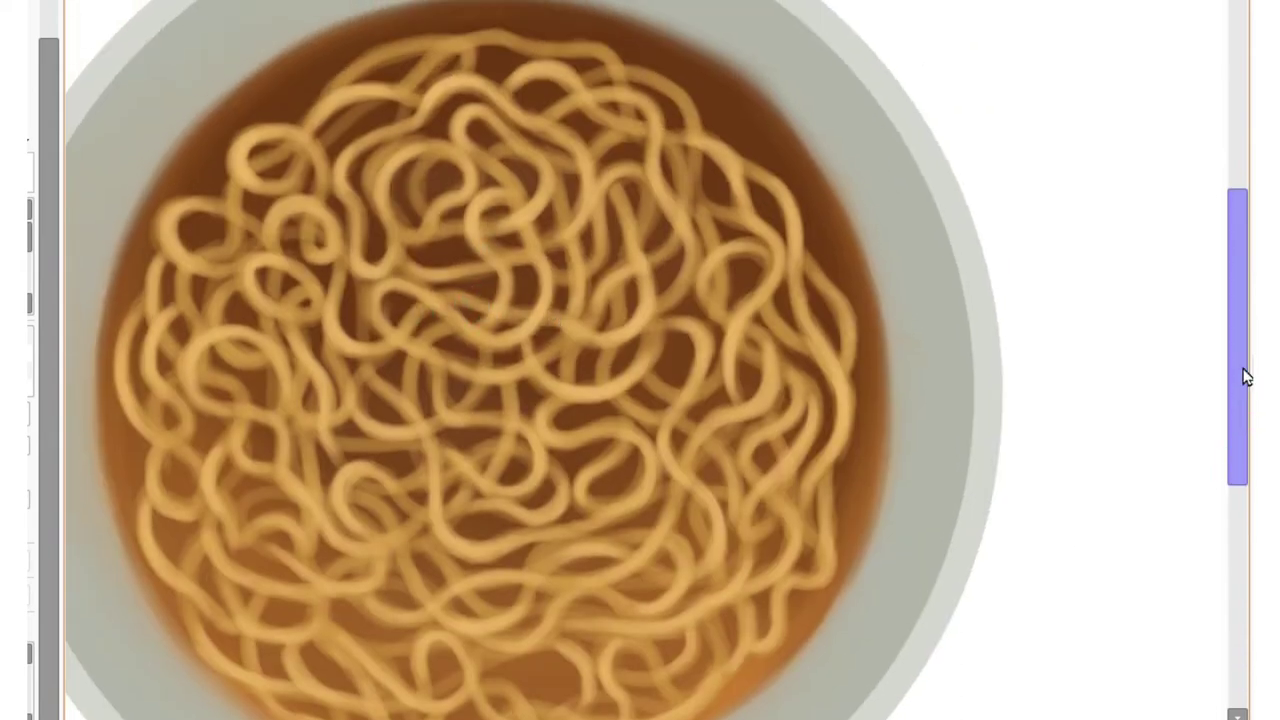
scroll(390, 367, left, 2)
drag(336, 403, 286, 487)
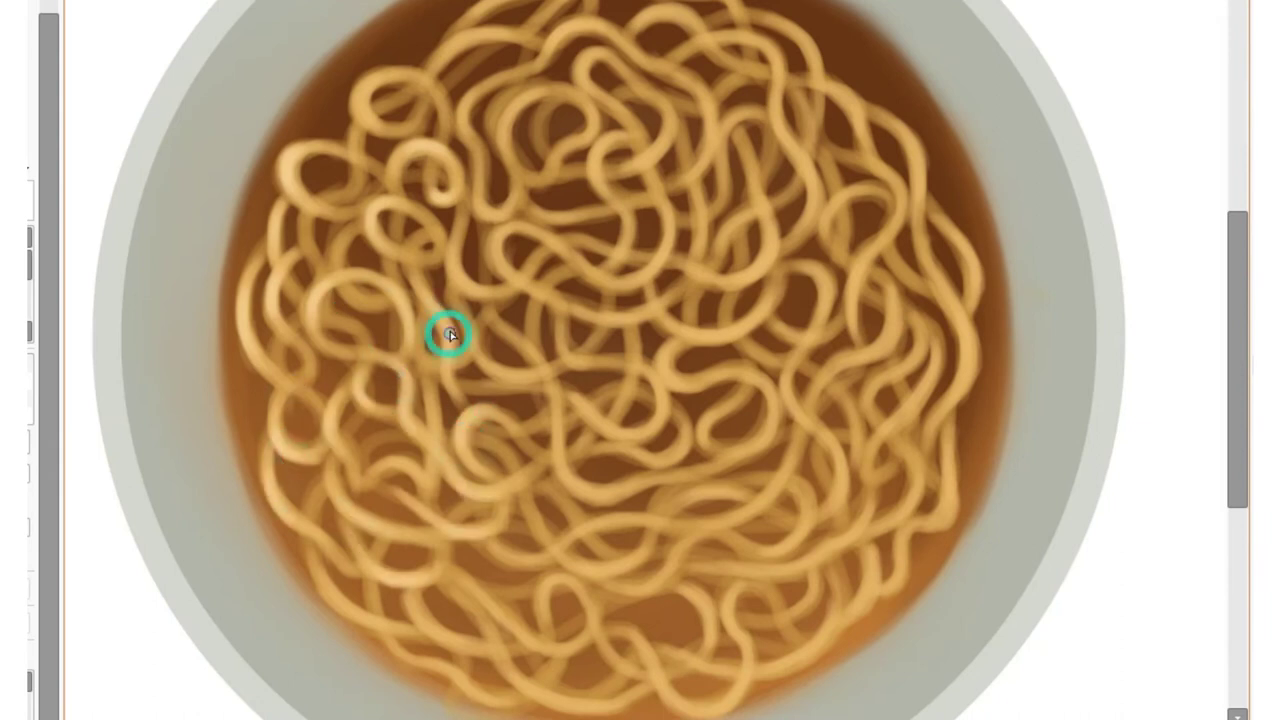
drag(365, 97, 457, 91)
scroll(523, 420, down, 3)
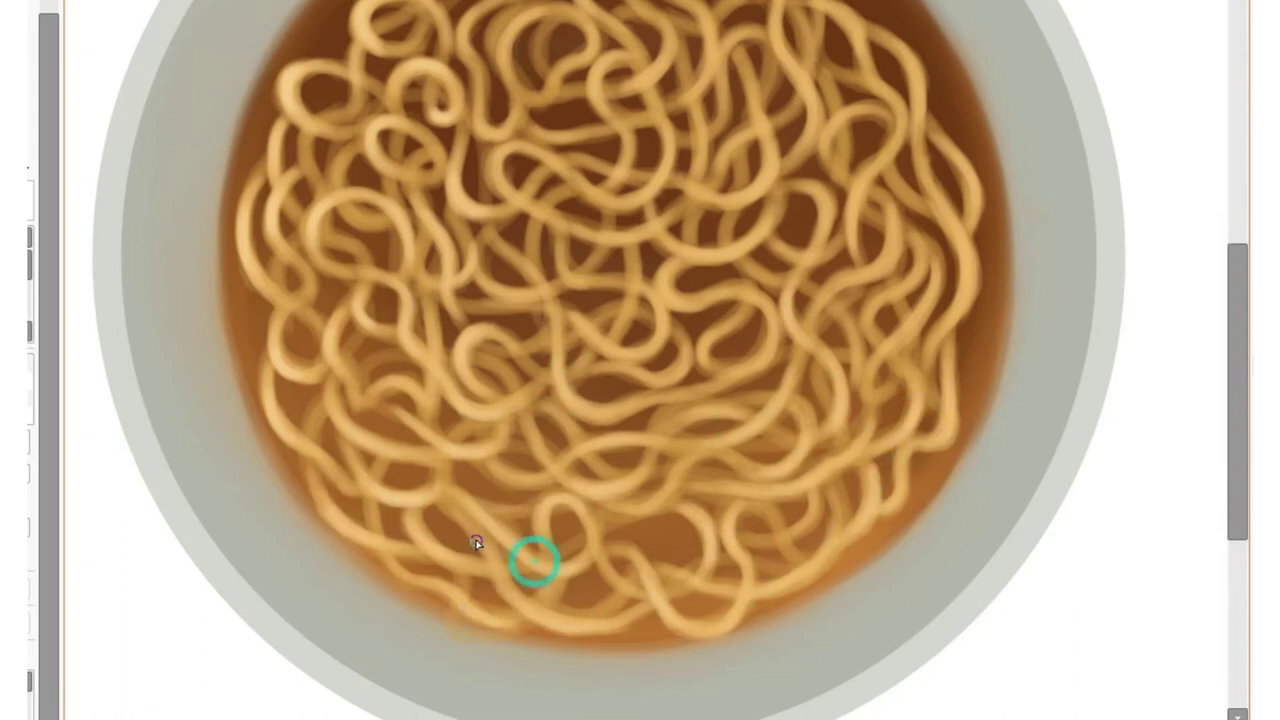
Add lighter highlight strands across the top noodles toward the upper right.
drag(868, 384, 911, 377)
drag(506, 158, 689, 362)
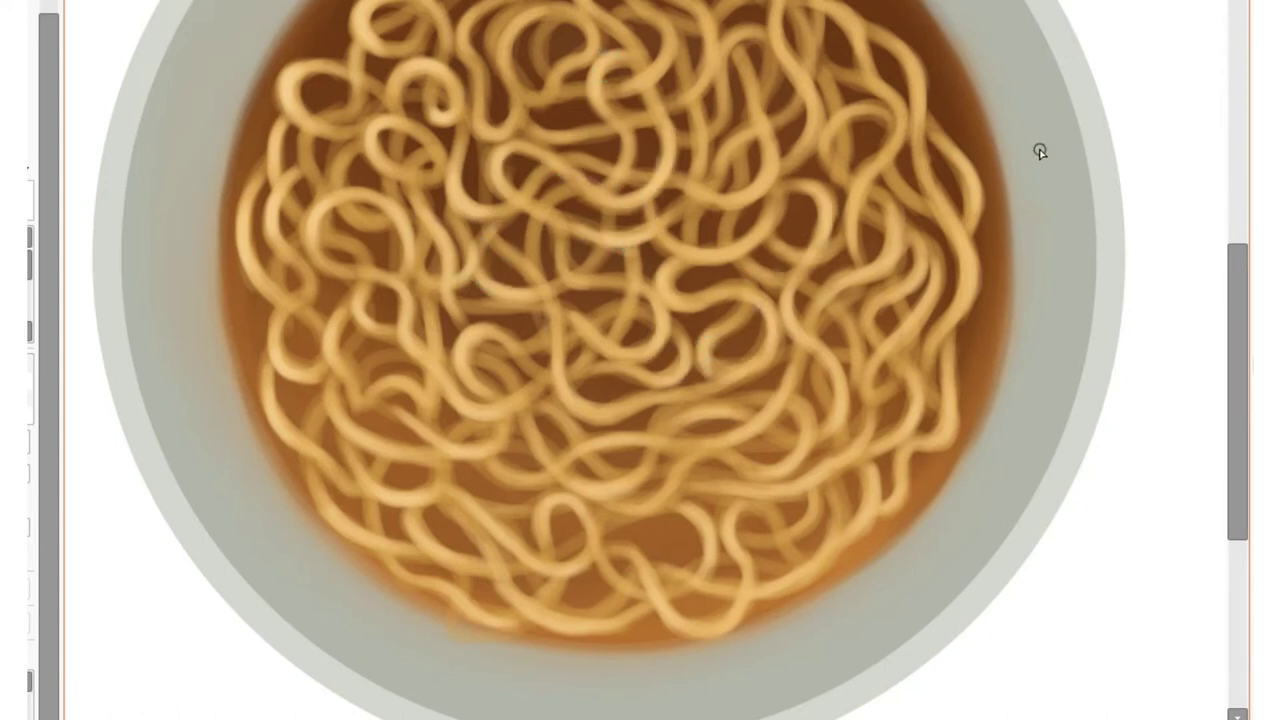
scroll(532, 120, up, 3)
drag(532, 120, 506, 162)
drag(558, 62, 666, 17)
drag(651, 129, 694, 229)
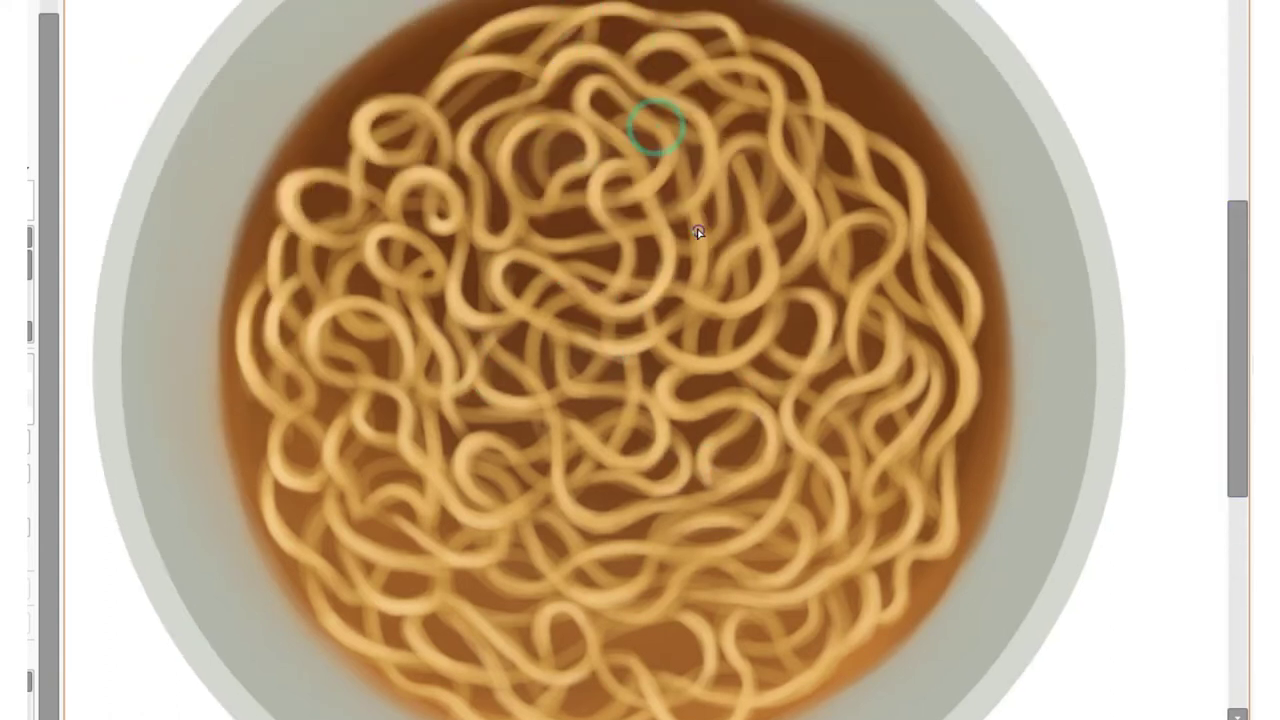
drag(770, 40, 858, 190)
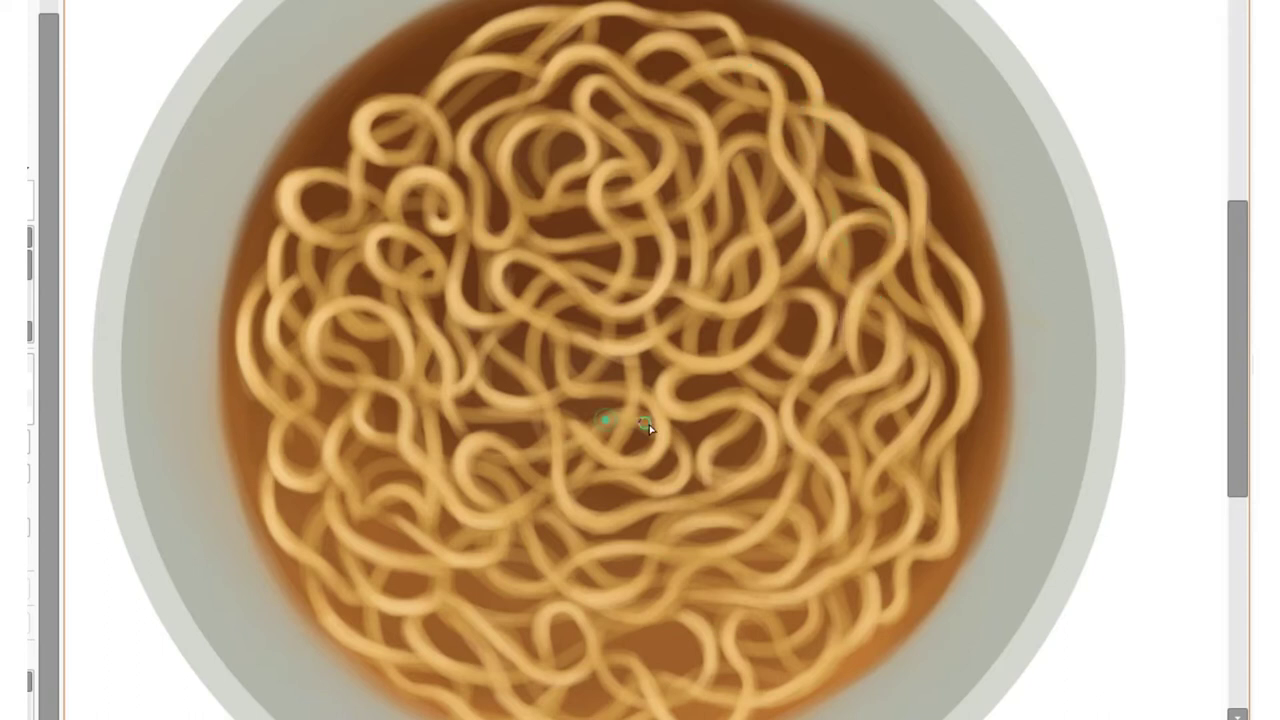
scroll(335, 473, down, 5)
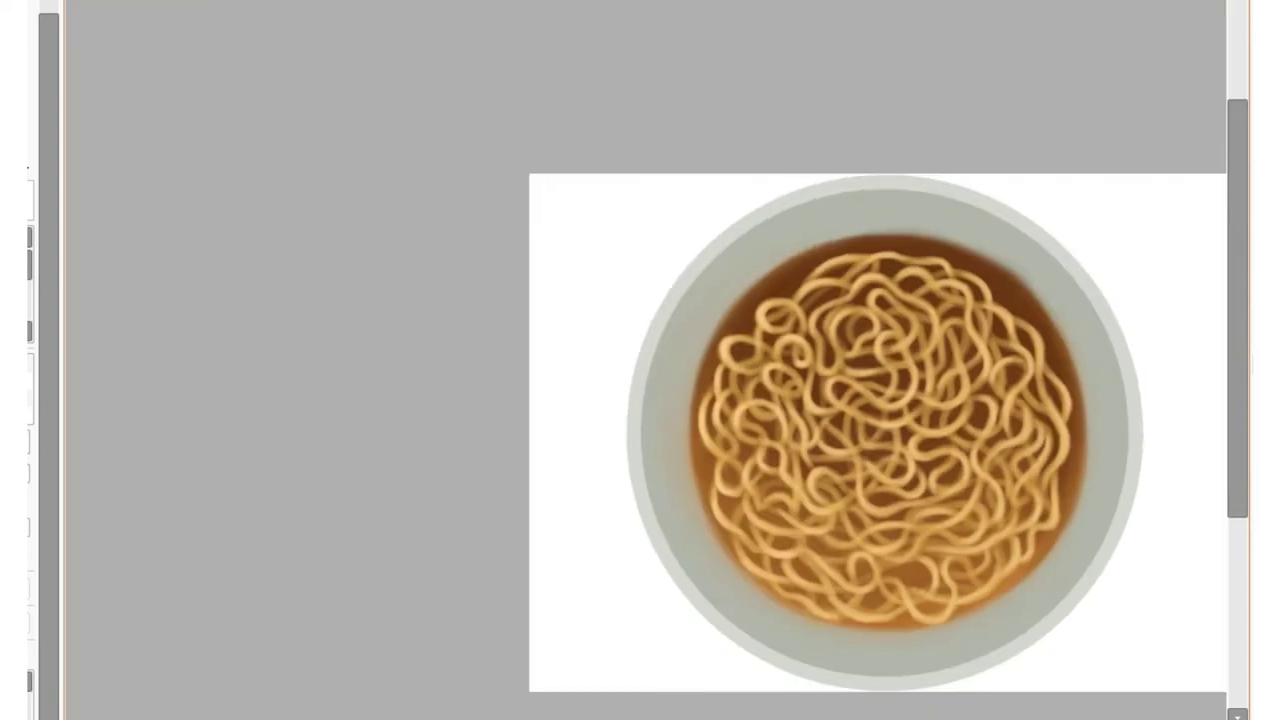
scroll(948, 342, up, 5)
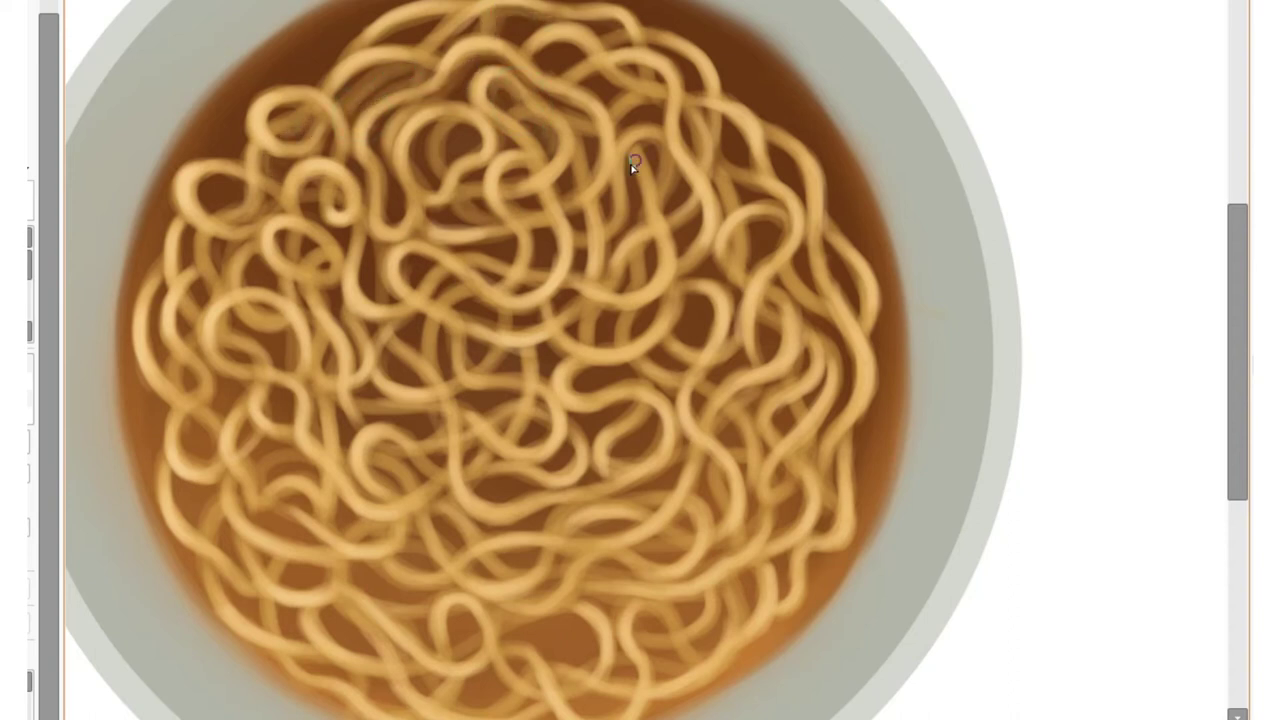
scroll(632, 168, left, 3)
Paint the white egg halves on the noodles and lay in two yellow-orange yolks.
mouse_move(560, 565)
mouse_down()
mouse_move(434, 440)
mouse_move(551, 343)
mouse_move(578, 345)
mouse_move(583, 514)
mouse_move(586, 349)
mouse_move(560, 429)
mouse_move(590, 400)
mouse_up()
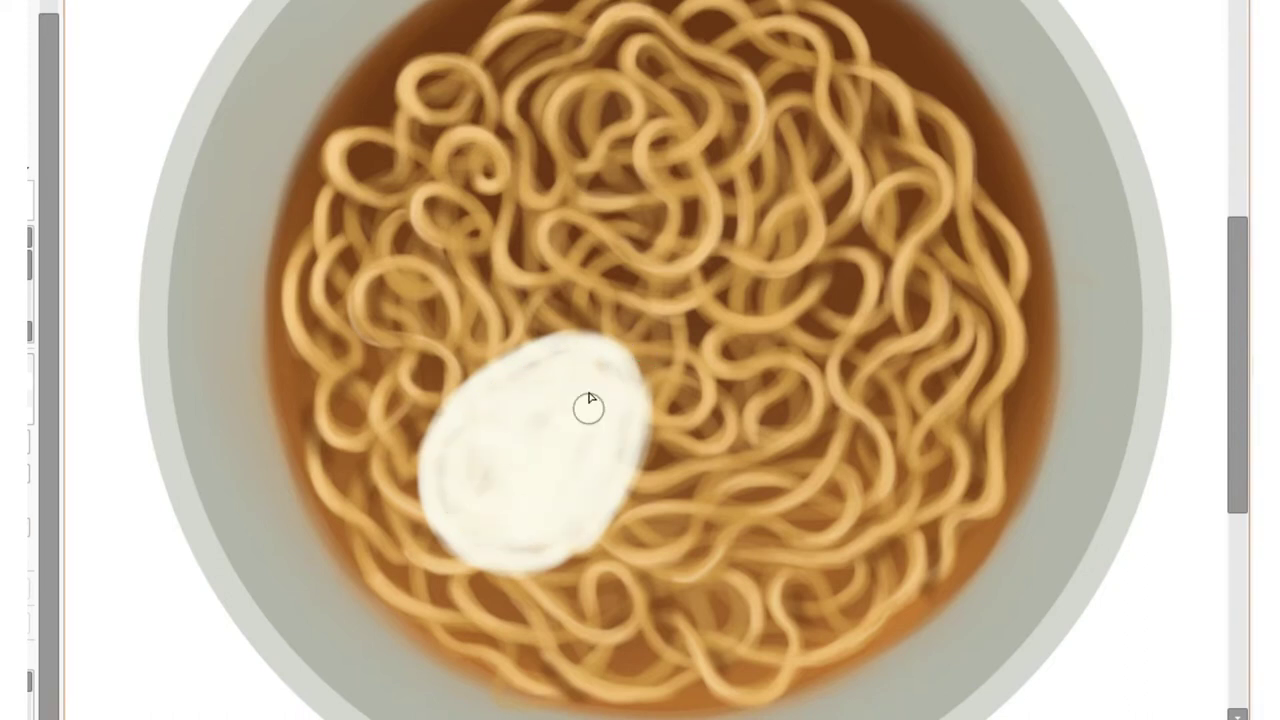
mouse_move(566, 350)
mouse_down()
mouse_move(466, 400)
mouse_move(457, 557)
mouse_move(600, 505)
mouse_move(594, 366)
mouse_move(606, 509)
mouse_move(551, 580)
mouse_move(467, 577)
mouse_up()
mouse_move(490, 480)
mouse_down()
mouse_move(437, 486)
mouse_move(528, 554)
mouse_move(516, 414)
mouse_move(451, 434)
mouse_move(480, 471)
mouse_move(554, 443)
mouse_up()
mouse_move(778, 430)
mouse_down()
mouse_move(921, 413)
mouse_move(771, 380)
mouse_move(880, 331)
mouse_move(886, 420)
mouse_up()
mouse_move(540, 500)
mouse_down()
mouse_move(460, 440)
mouse_move(540, 451)
mouse_up()
mouse_move(810, 400)
mouse_down()
mouse_move(840, 363)
mouse_move(783, 400)
mouse_move(880, 450)
mouse_up()
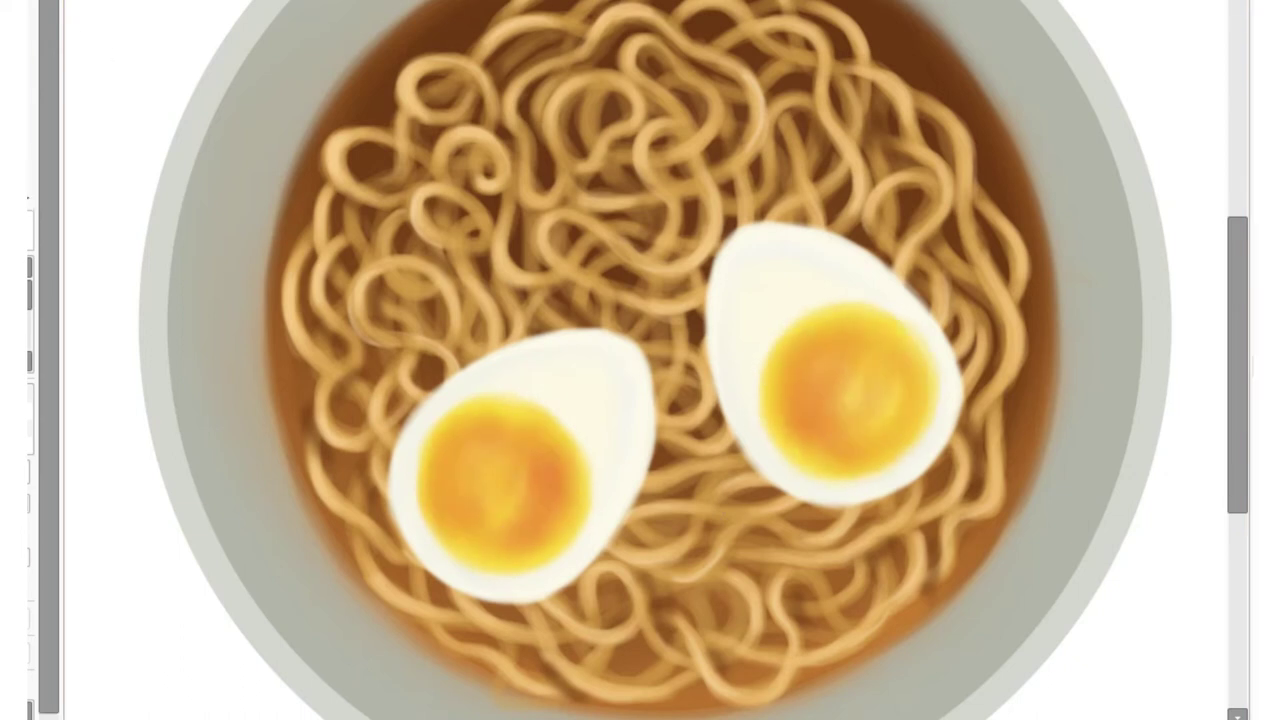
Blend the yolks, repainting the right one in the sampled left-yolk yellow with an orange centre.
mouse_move(471, 423)
mouse_down()
mouse_move(451, 446)
mouse_move(518, 468)
mouse_move(514, 429)
mouse_move(557, 446)
mouse_up()
mouse_move(470, 500)
mouse_down()
mouse_move(517, 420)
mouse_move(483, 446)
mouse_move(509, 523)
mouse_move(540, 500)
mouse_up()
drag(889, 373, 894, 437)
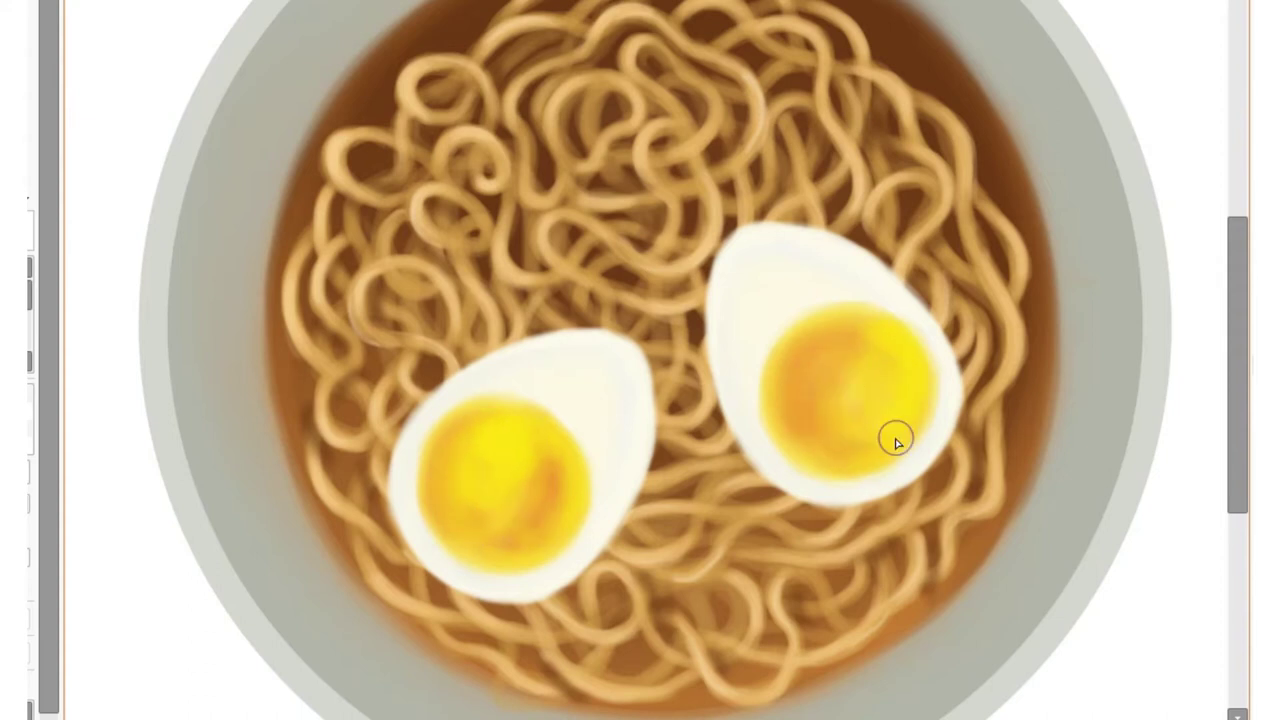
scroll(894, 437, down, 1)
mouse_move(903, 320)
mouse_down()
mouse_move(851, 403)
mouse_move(880, 291)
mouse_move(921, 281)
mouse_up()
ctrl+click(486, 394)
mouse_move(820, 380)
mouse_down()
mouse_move(843, 280)
mouse_move(903, 360)
mouse_move(801, 330)
mouse_move(851, 357)
mouse_up()
ctrl+click(801, 330)
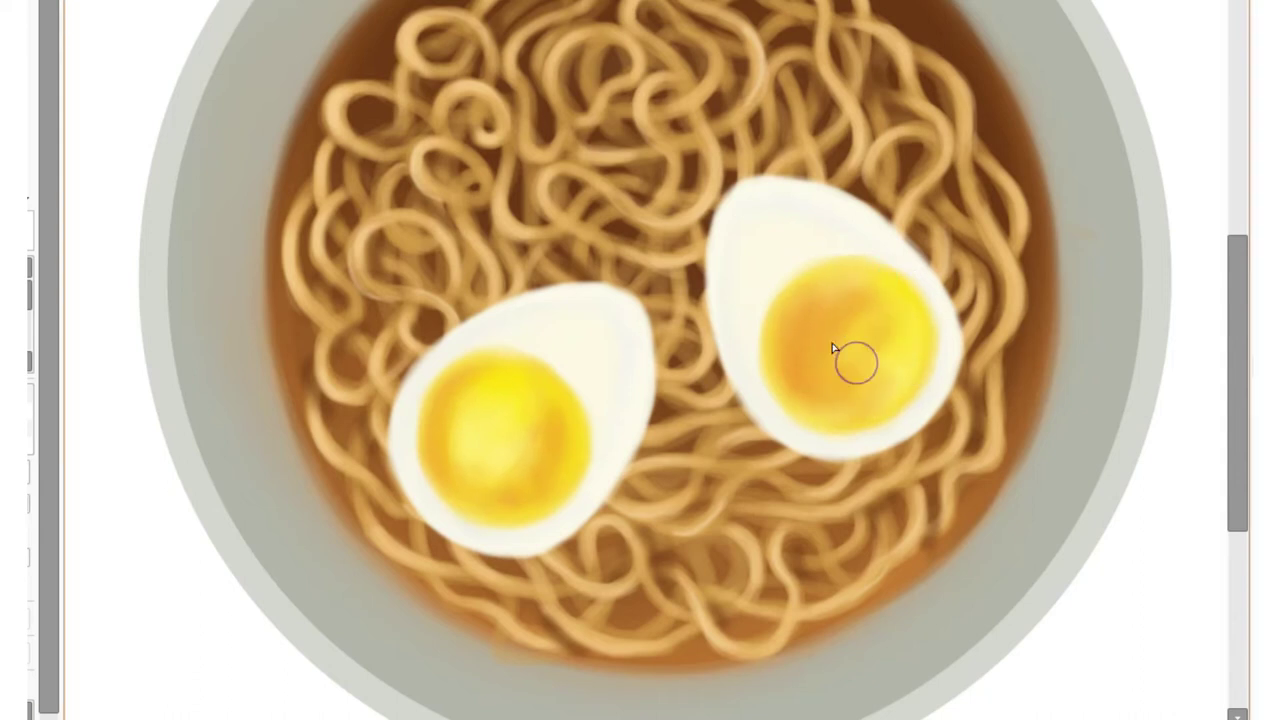
Paint soft brown shadows along the eggs' edges and between them.
drag(764, 186, 752, 394)
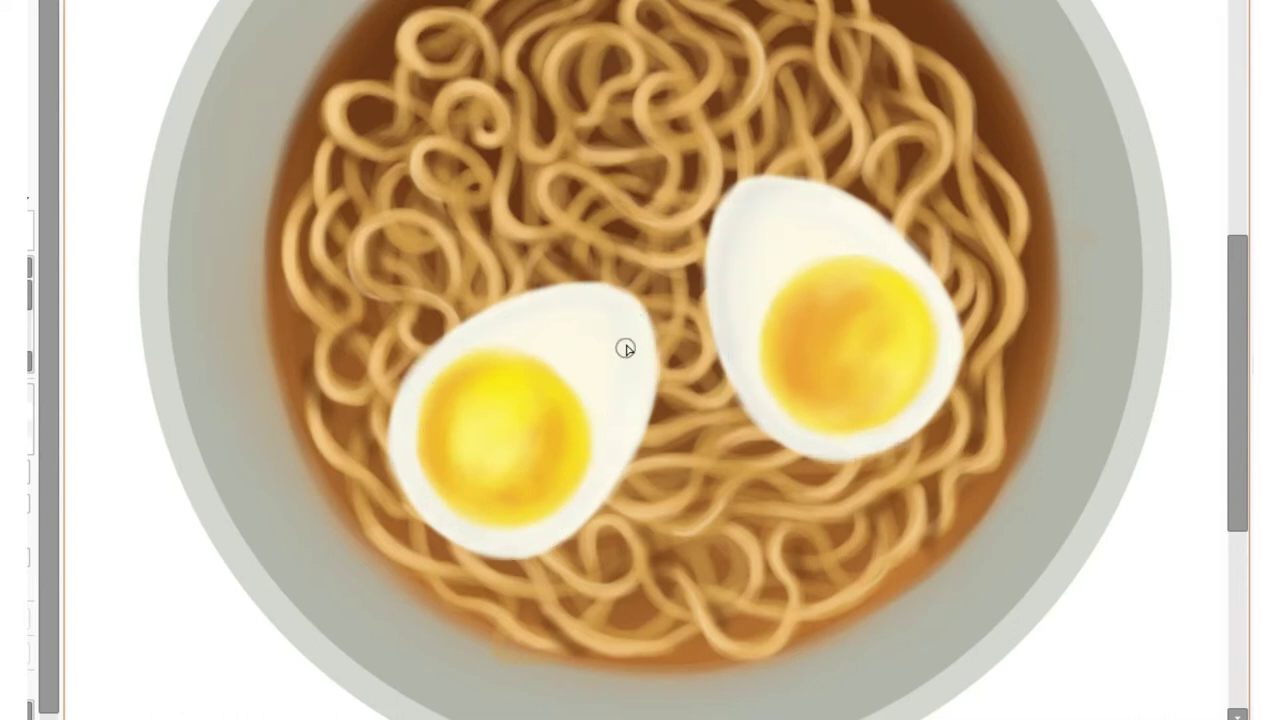
mouse_move(1237, 434)
mouse_down()
mouse_move(1233, 411)
mouse_move(1237, 449)
mouse_up()
drag(690, 310, 457, 509)
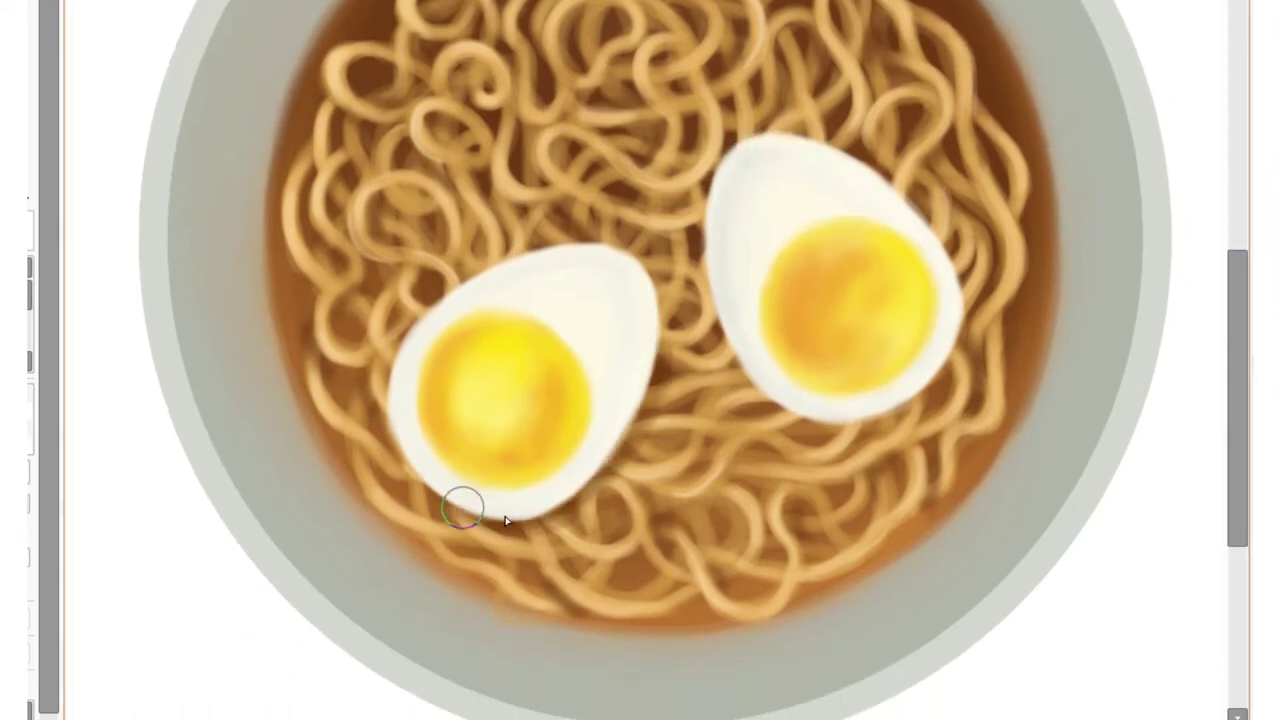
drag(660, 330, 705, 330)
mouse_move(733, 404)
mouse_down()
mouse_move(937, 349)
mouse_move(537, 520)
mouse_move(749, 371)
mouse_move(770, 431)
mouse_up()
scroll(1000, 400, down, 2)
scroll(1150, 440, down, 3)
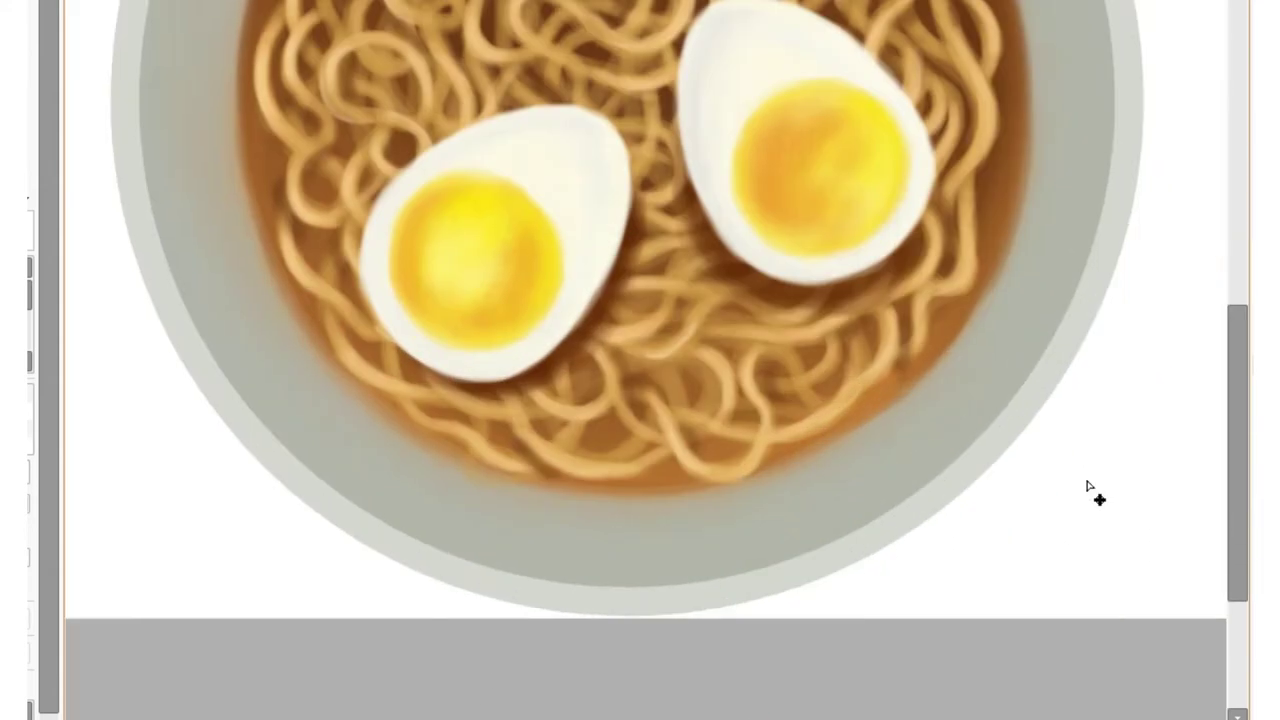
scroll(540, 365, up, 2)
Shade the left, right and bottom edges of both eggs for depth.
drag(603, 346, 617, 380)
drag(397, 526, 371, 466)
drag(697, 346, 734, 423)
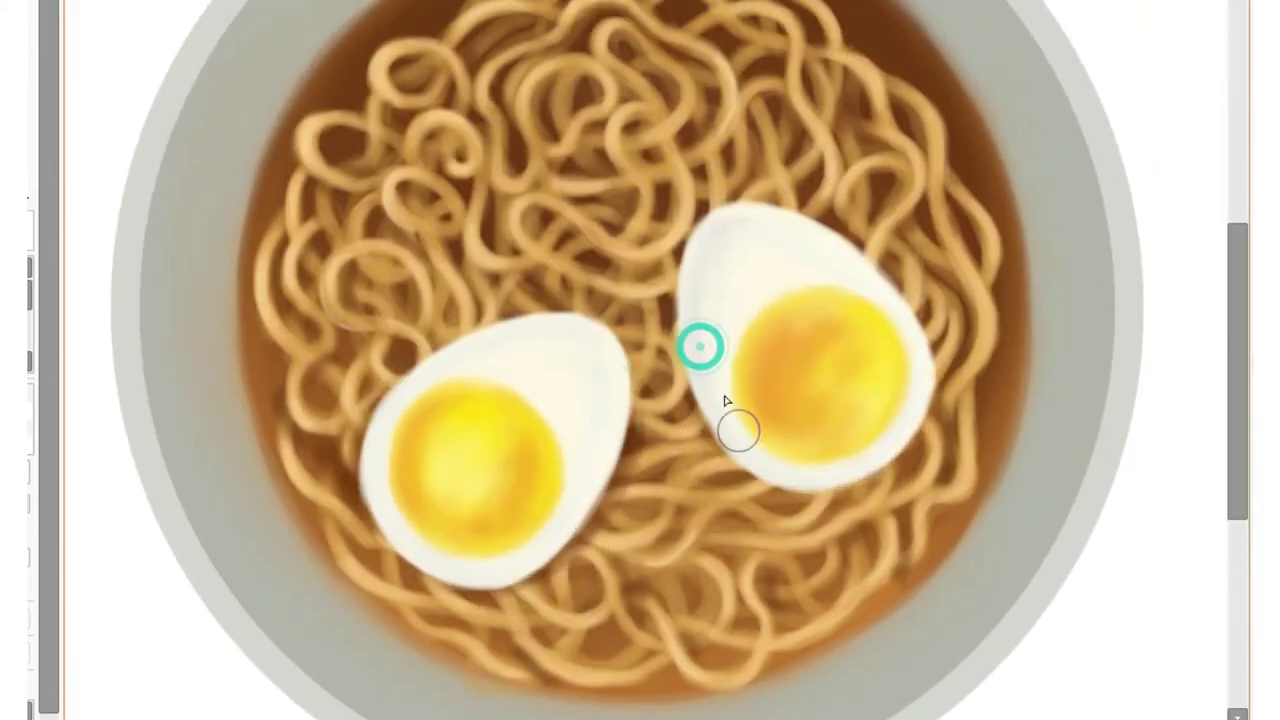
drag(820, 482, 742, 463)
mouse_move(714, 249)
mouse_down()
mouse_move(697, 320)
mouse_move(745, 500)
mouse_up()
drag(623, 409, 540, 590)
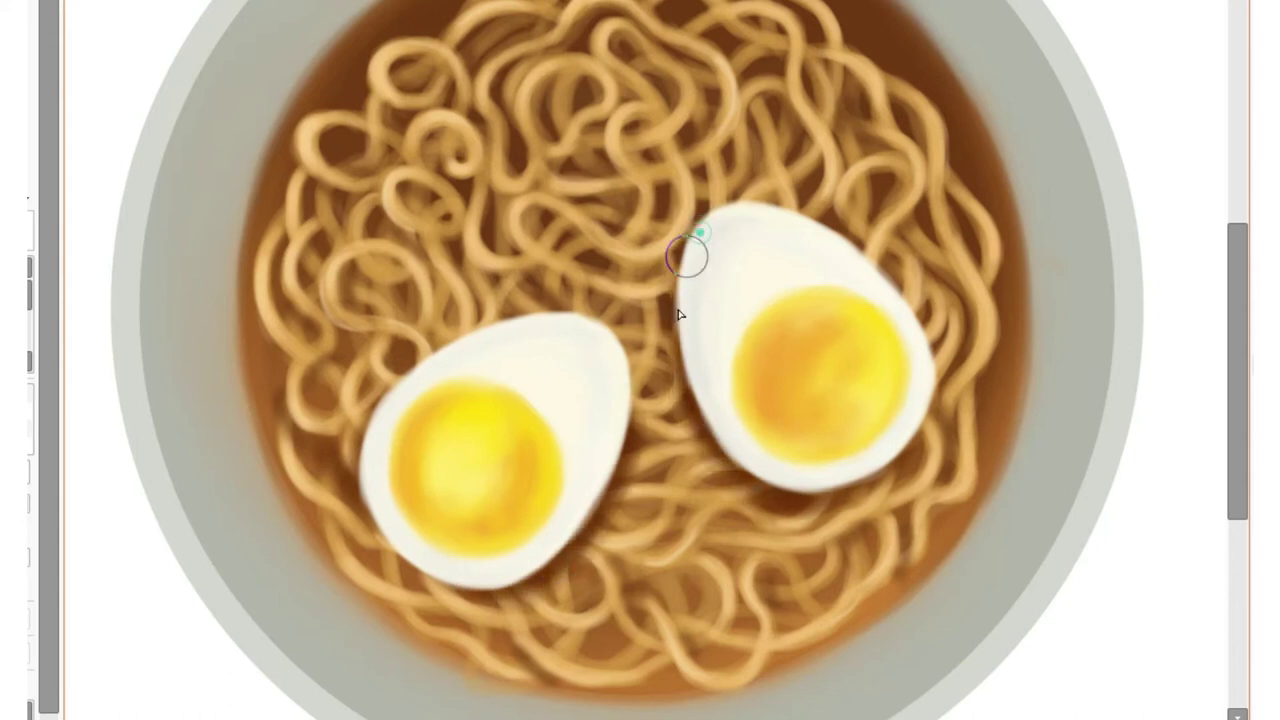
drag(694, 234, 700, 450)
scroll(363, 245, up, 1)
Paint orange-brown pork strips on the left of the noodles and near the right egg.
drag(430, 135, 338, 350)
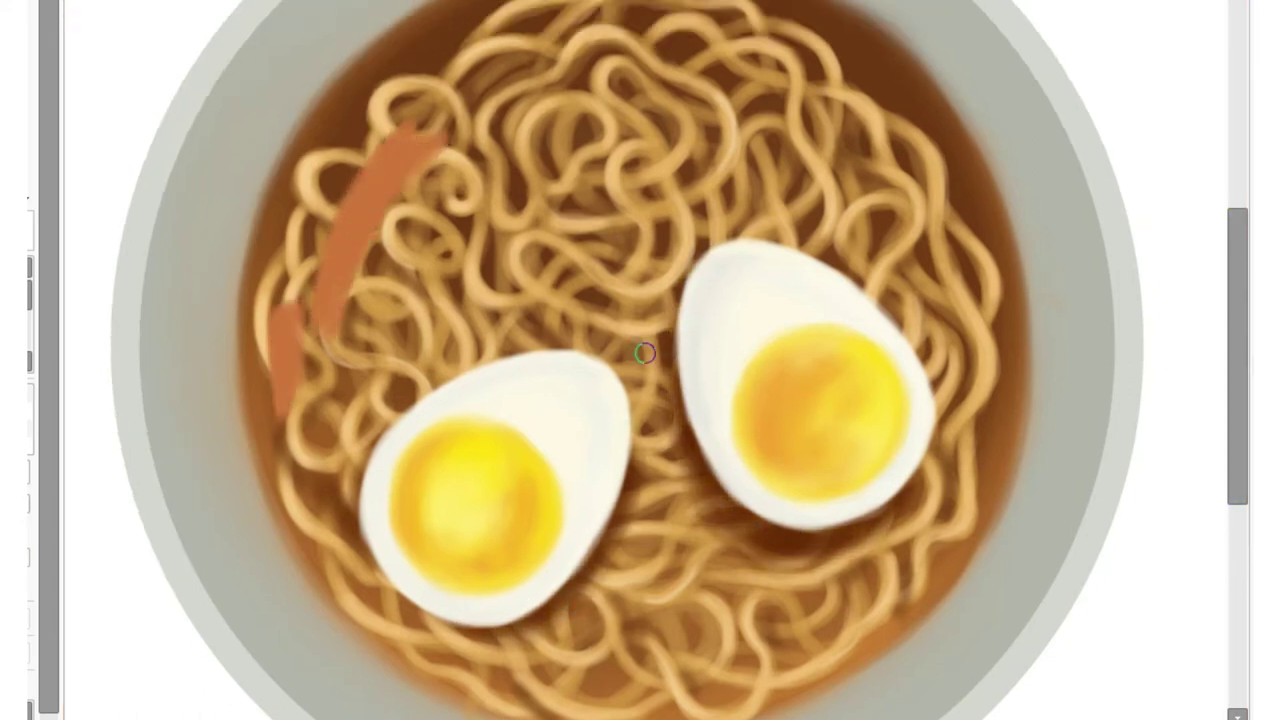
drag(420, 140, 345, 365)
mouse_move(455, 160)
mouse_down()
mouse_move(412, 256)
mouse_move(420, 405)
mouse_up()
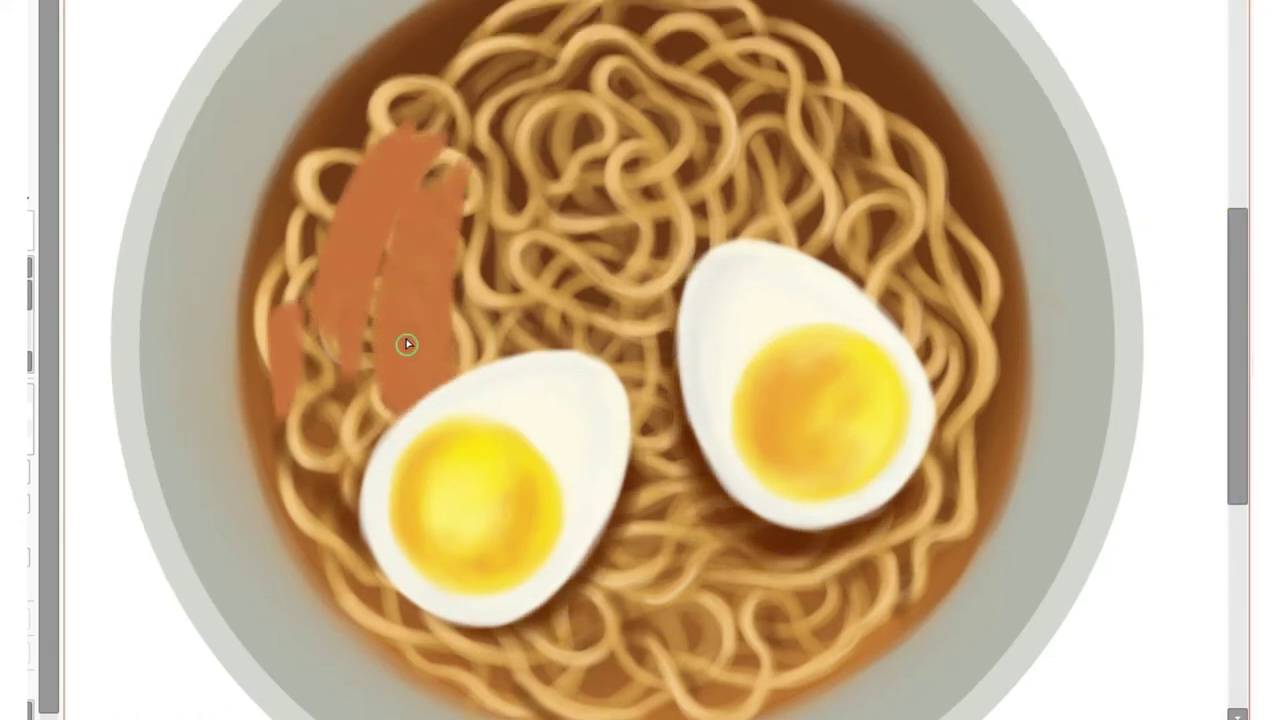
scroll(860, 345, down, 2)
mouse_move(760, 530)
mouse_down()
mouse_move(571, 543)
mouse_move(808, 494)
mouse_up()
drag(670, 420, 627, 468)
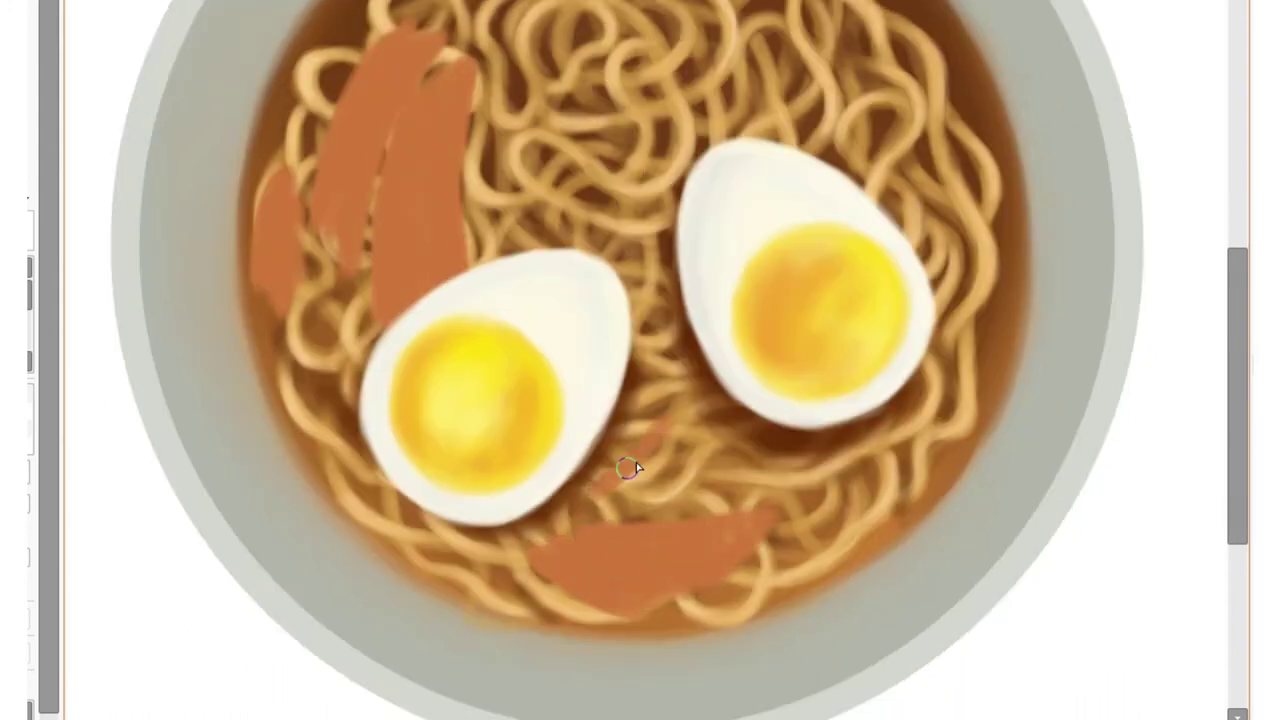
drag(1237, 414, 1237, 364)
drag(560, 212, 782, 234)
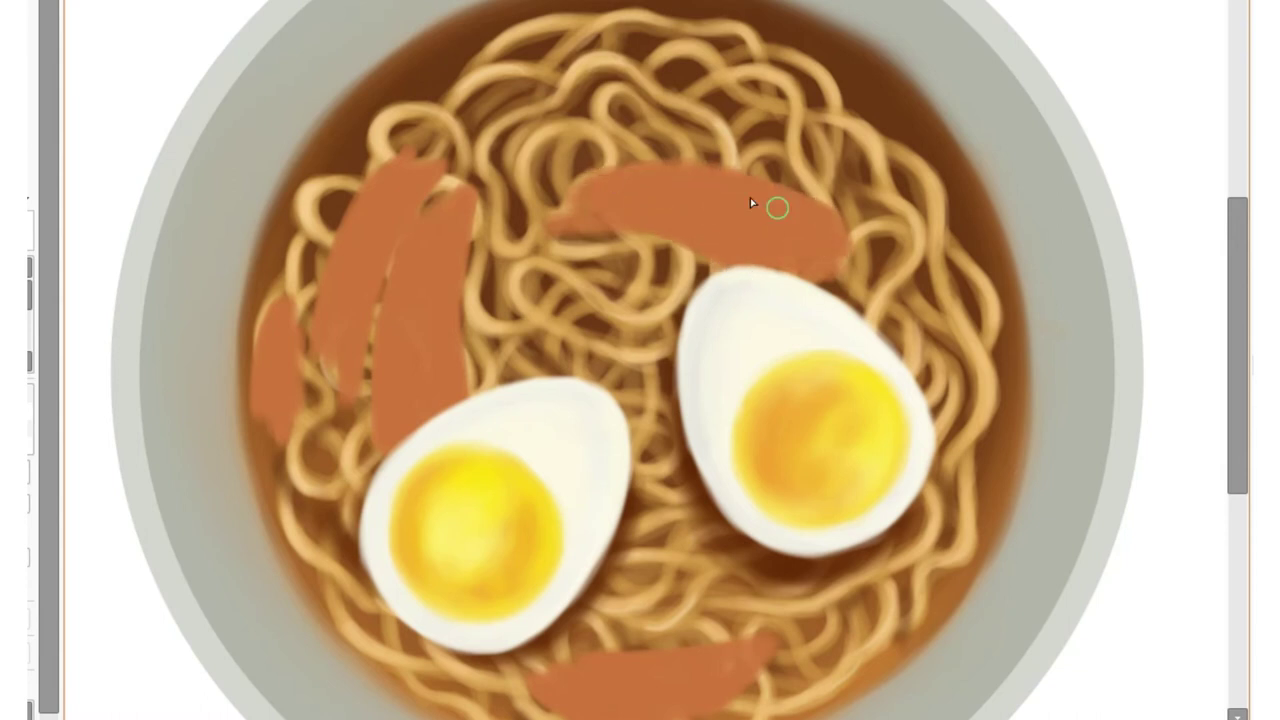
Add pork strips above and right of the right egg and near the top, lengthening them.
drag(750, 155, 935, 190)
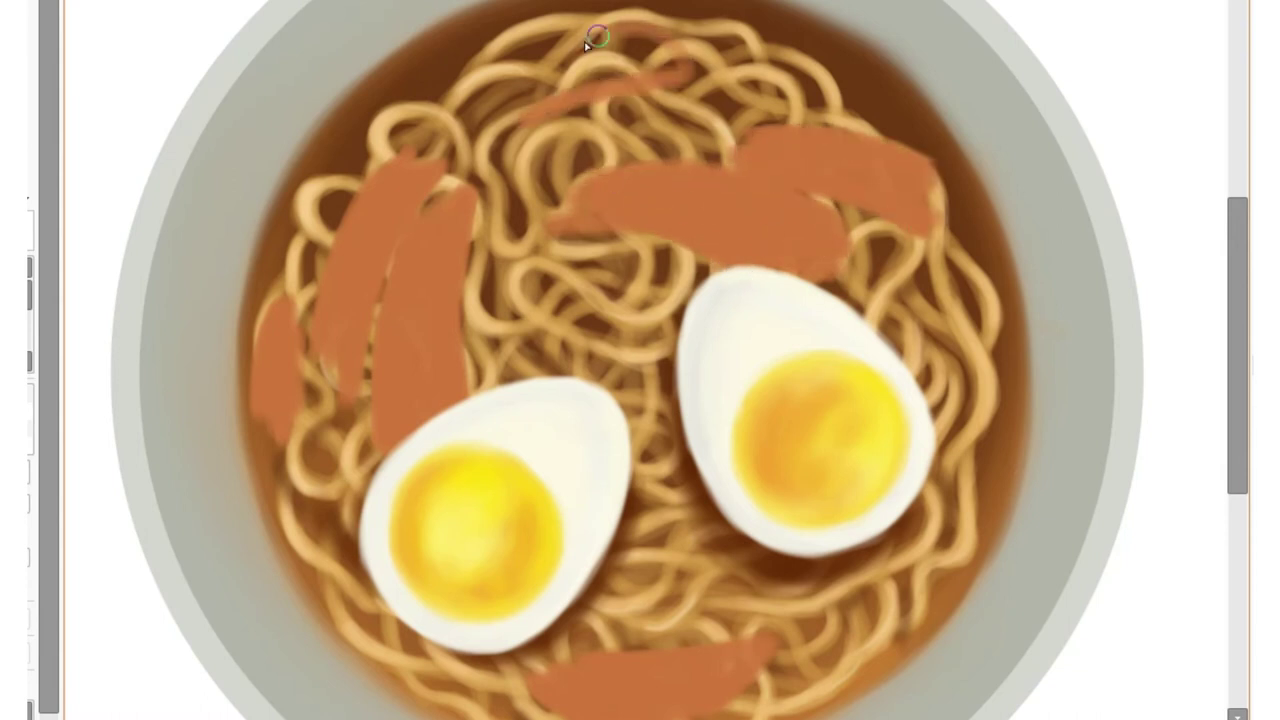
drag(520, 118, 590, 89)
mouse_move(700, 80)
mouse_down()
mouse_move(729, 51)
mouse_move(731, 77)
mouse_up()
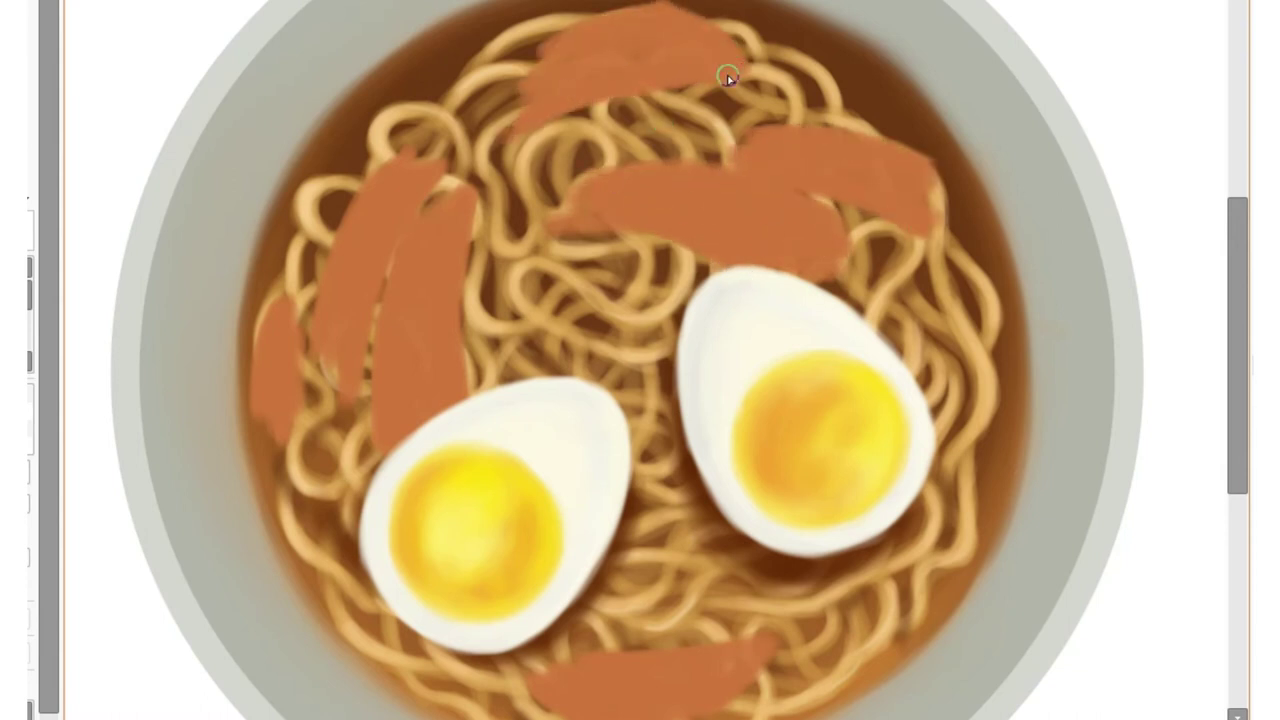
drag(657, 223, 497, 318)
mouse_move(955, 360)
mouse_down()
mouse_move(991, 466)
mouse_move(875, 598)
mouse_up()
drag(286, 434, 286, 360)
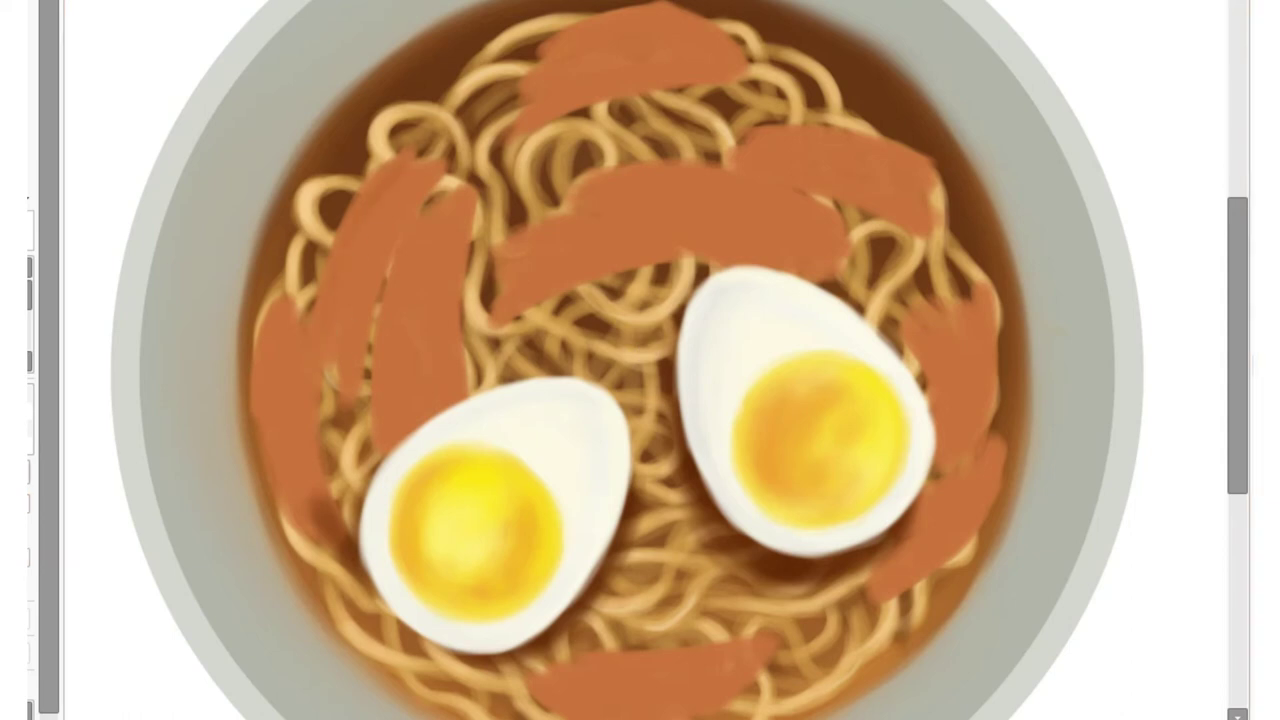
click(277, 297)
Smooth and blend the orange pork strips with a blending brush.
mouse_move(519, 290)
mouse_down()
mouse_move(706, 220)
mouse_move(574, 100)
mouse_move(686, 14)
mouse_up()
drag(350, 300, 267, 388)
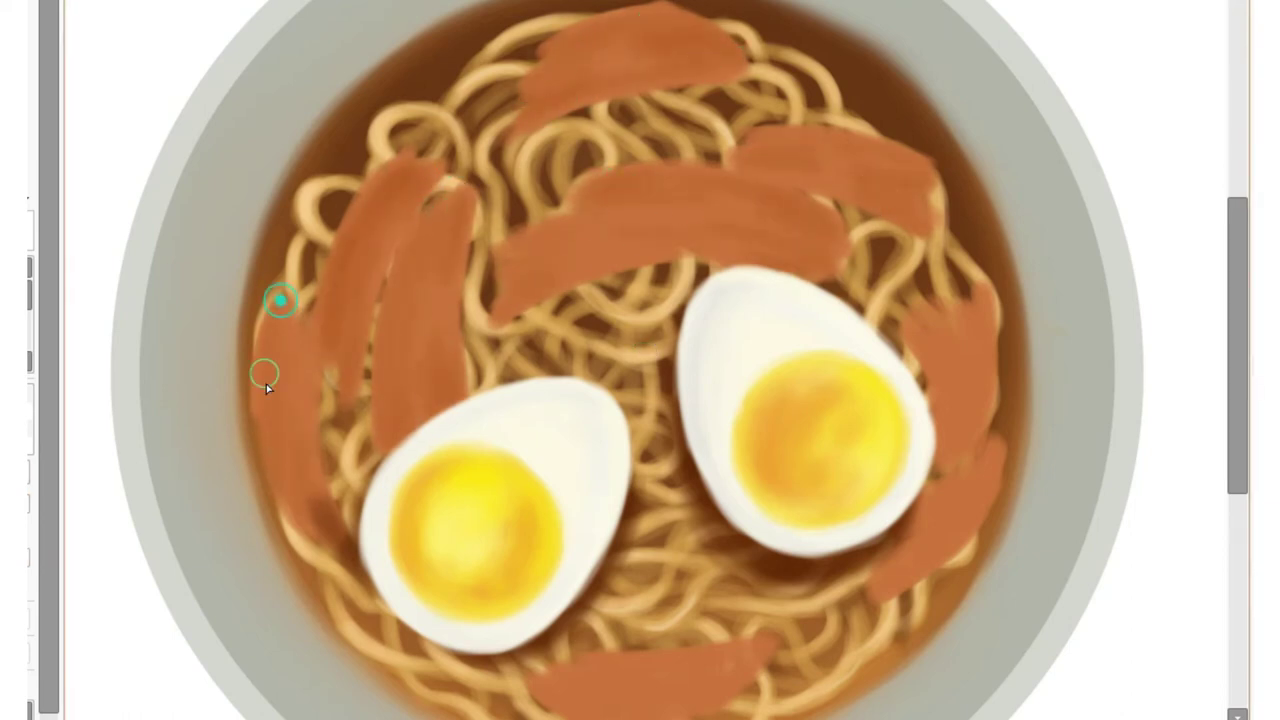
drag(1237, 451, 1237, 468)
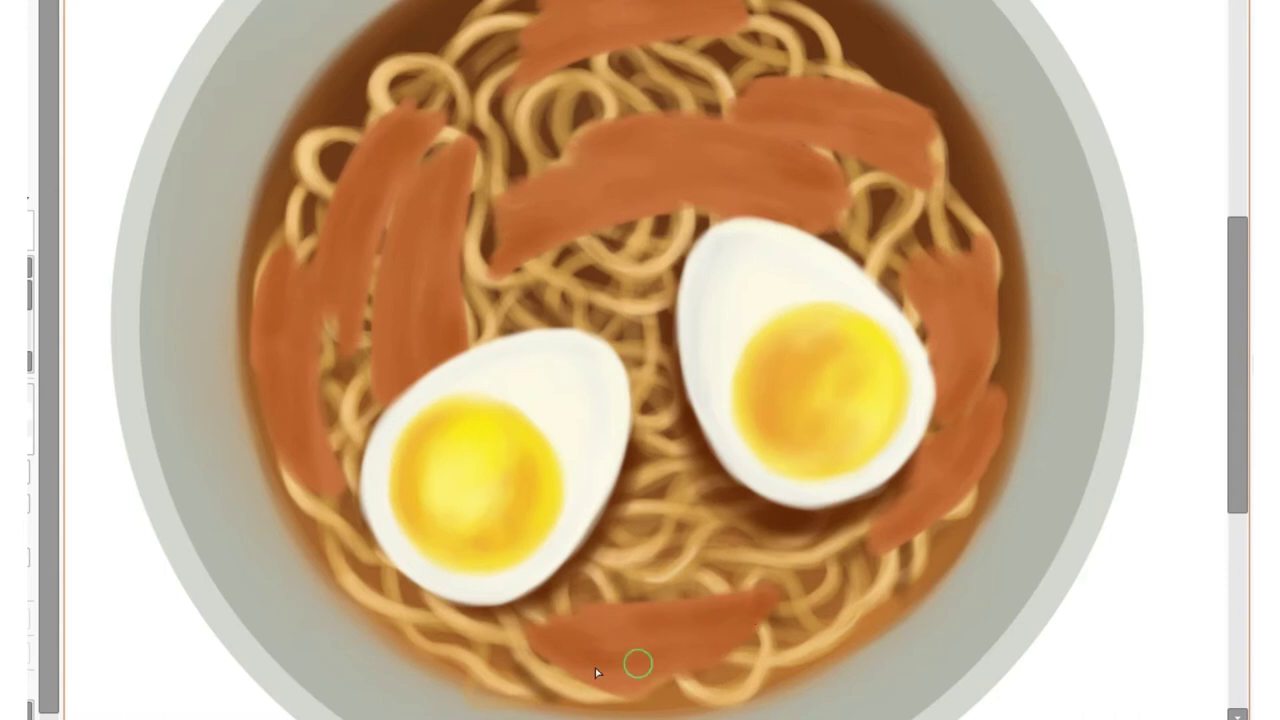
scroll(597, 673, up, 2)
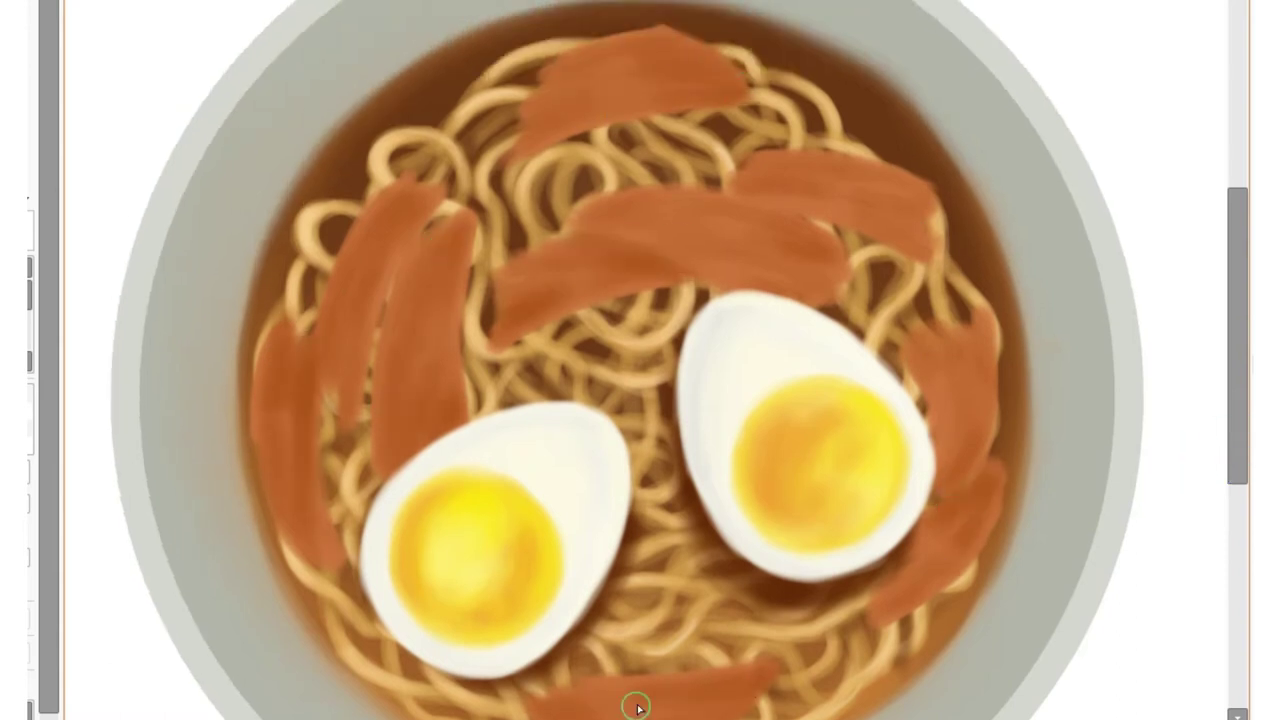
Add darker brown strokes along the left, top-left and middle pork strips.
scroll(634, 700, down, 3)
mouse_move(290, 400)
mouse_down()
mouse_move(271, 223)
mouse_move(305, 390)
mouse_up()
mouse_move(297, 251)
mouse_down()
mouse_move(330, 420)
mouse_move(270, 190)
mouse_up()
drag(405, 82, 345, 205)
drag(415, 58, 345, 270)
mouse_move(455, 85)
mouse_down()
mouse_move(395, 245)
mouse_move(455, 290)
mouse_up()
drag(414, 160, 398, 300)
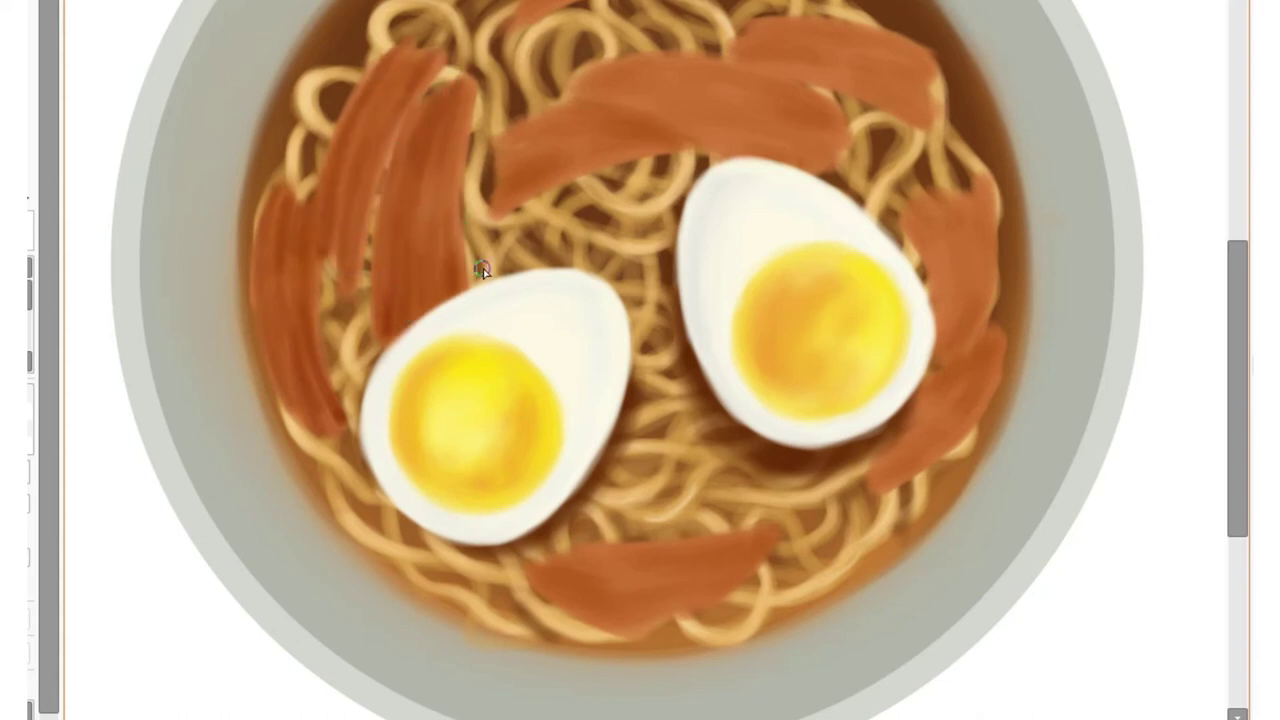
Darken the bottom pork strip and streak the top, top-middle and top-right strips.
mouse_move(539, 577)
mouse_down()
mouse_move(679, 574)
mouse_move(609, 628)
mouse_up()
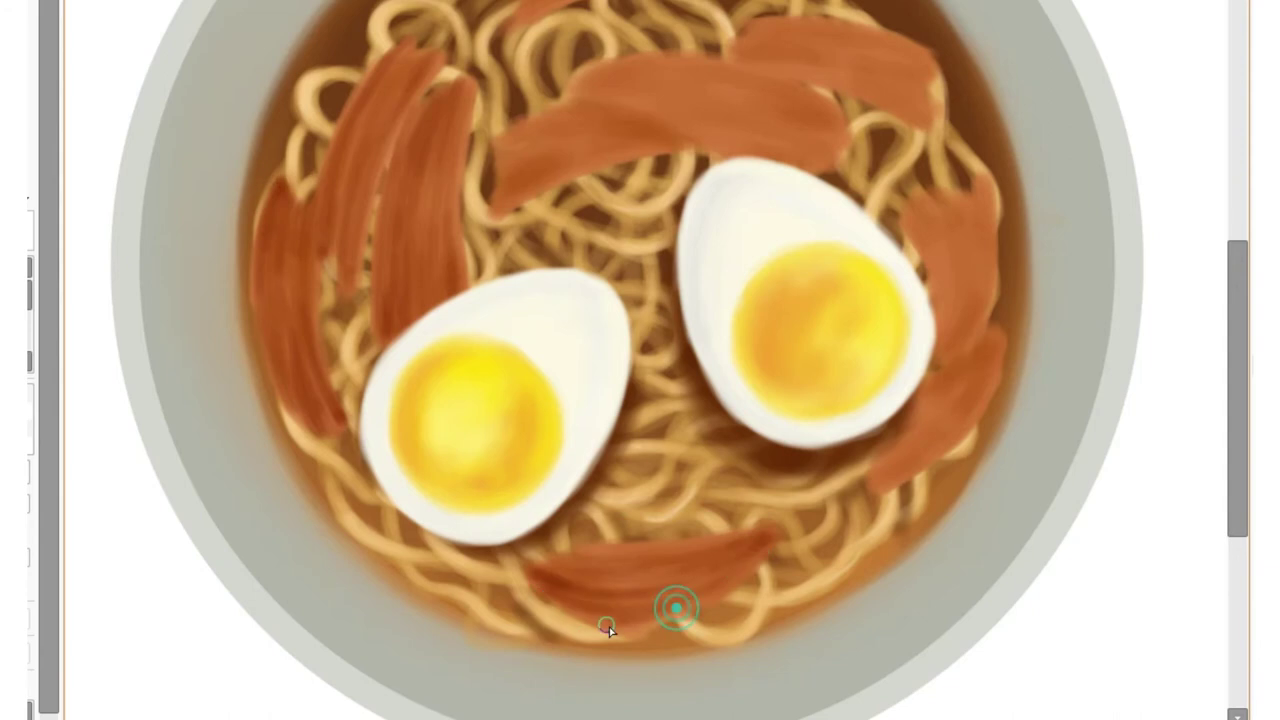
drag(561, 136, 680, 145)
drag(575, 85, 800, 128)
drag(720, 94, 835, 155)
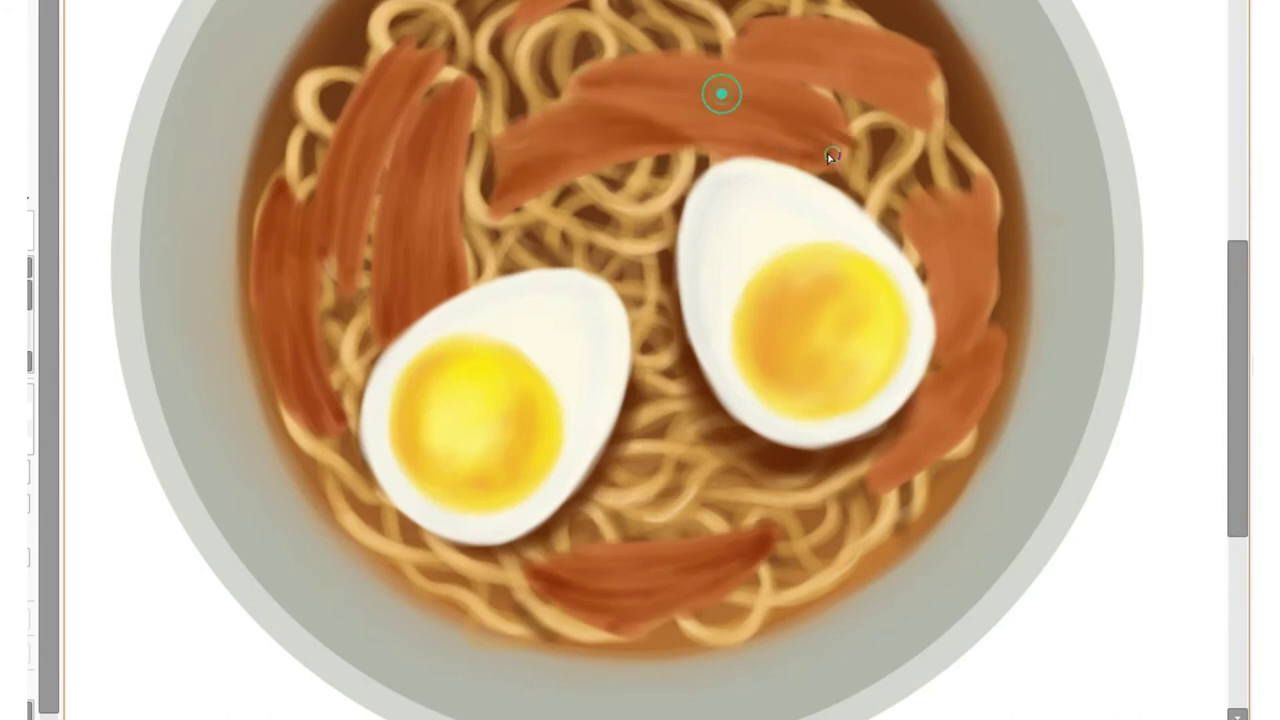
drag(700, 75, 830, 160)
drag(581, 99, 694, 149)
mouse_move(765, 40)
mouse_down()
mouse_move(920, 51)
mouse_move(903, 86)
mouse_move(916, 73)
mouse_up()
Streak the top strip, the two left strips and the centre pork strip darker.
scroll(842, 47, up, 3)
mouse_move(535, 100)
mouse_down()
mouse_move(670, 35)
mouse_move(528, 100)
mouse_move(740, 70)
mouse_up()
drag(435, 238, 425, 400)
drag(450, 200, 440, 405)
drag(400, 160, 340, 400)
drag(283, 323, 290, 490)
drag(634, 219, 840, 255)
mouse_move(651, 180)
mouse_down()
mouse_move(509, 280)
mouse_move(688, 256)
mouse_move(640, 245)
mouse_up()
Add strokes on the right-side strip, adjust a side-panel slider, and streak the leftmost strip.
drag(905, 330, 940, 410)
drag(946, 323, 975, 470)
drag(1237, 340, 1237, 370)
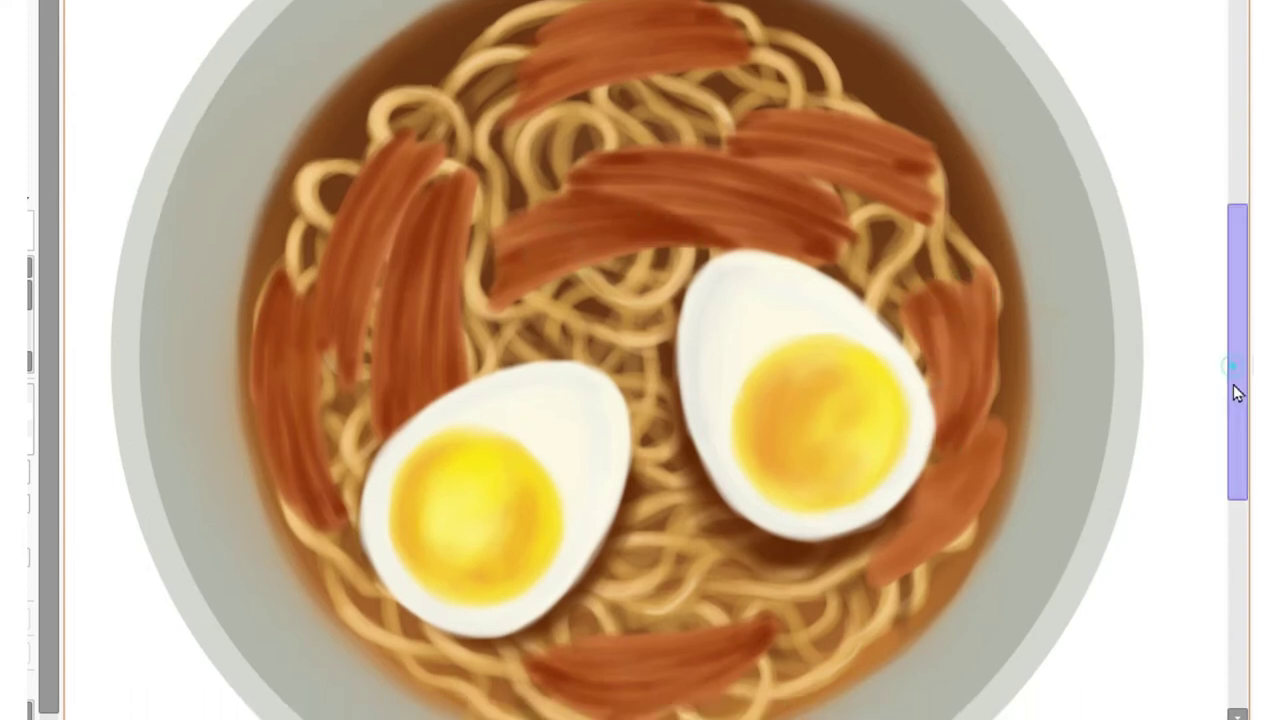
mouse_move(265, 230)
mouse_down()
mouse_move(274, 257)
mouse_move(283, 229)
mouse_up()
mouse_move(300, 350)
mouse_down()
mouse_move(312, 258)
mouse_move(343, 457)
mouse_up()
Darken the upper-left strip with faint streaks, then the left and middle strips.
drag(415, 78, 345, 300)
mouse_move(444, 110)
mouse_down()
mouse_move(371, 174)
mouse_move(337, 271)
mouse_up()
drag(410, 70, 340, 176)
drag(277, 227, 270, 376)
mouse_move(440, 128)
mouse_down()
mouse_move(395, 260)
mouse_move(420, 288)
mouse_up()
drag(460, 180, 460, 336)
Streak the middle strip and its lower edge, and darken the upper-right strip.
mouse_move(513, 206)
mouse_down()
mouse_move(620, 143)
mouse_move(690, 190)
mouse_up()
mouse_move(610, 135)
mouse_down()
mouse_move(589, 106)
mouse_move(710, 159)
mouse_move(845, 185)
mouse_move(645, 190)
mouse_up()
drag(490, 250, 702, 192)
drag(733, 104, 739, 66)
mouse_move(770, 119)
mouse_down()
mouse_move(829, 106)
mouse_move(940, 150)
mouse_up()
drag(1236, 408, 1236, 348)
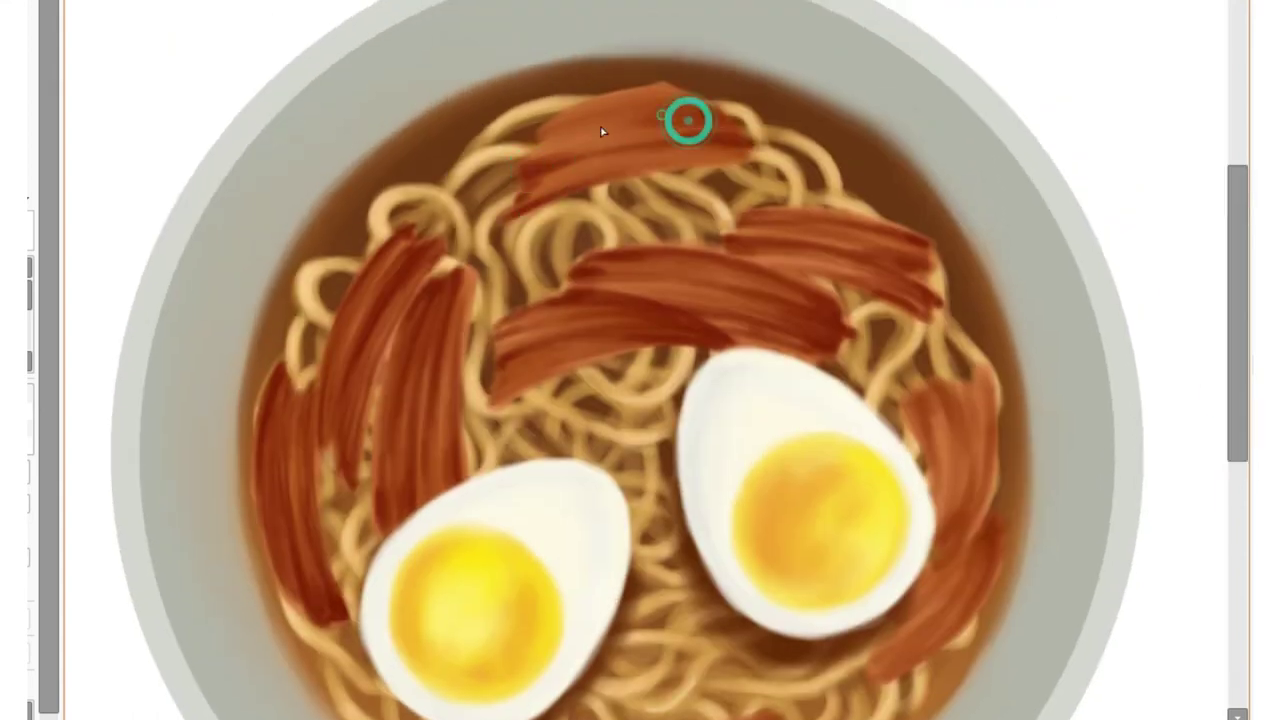
Darken the top and right pork strips with more streaks.
drag(602, 131, 720, 100)
drag(540, 180, 740, 150)
drag(920, 397, 920, 490)
mouse_move(960, 405)
mouse_down()
mouse_move(940, 563)
mouse_move(976, 401)
mouse_up()
scroll(976, 401, down, 3)
drag(980, 325, 945, 505)
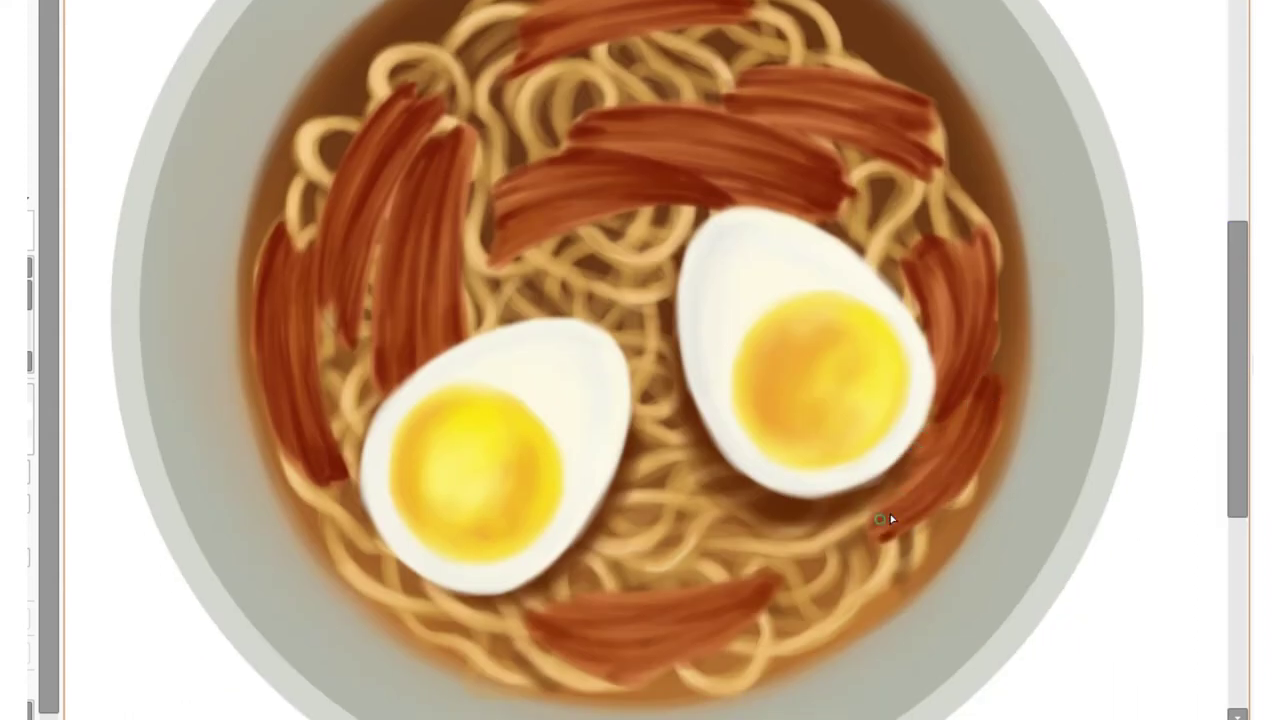
Streak the bottom pork strip and darken the tip of the left strip.
drag(1236, 487, 1236, 533)
drag(560, 500, 743, 486)
mouse_move(743, 486)
mouse_down()
mouse_move(534, 508)
mouse_move(760, 520)
mouse_up()
mouse_move(600, 556)
mouse_down()
mouse_move(560, 503)
mouse_move(750, 475)
mouse_move(555, 495)
mouse_up()
drag(1236, 434, 1236, 370)
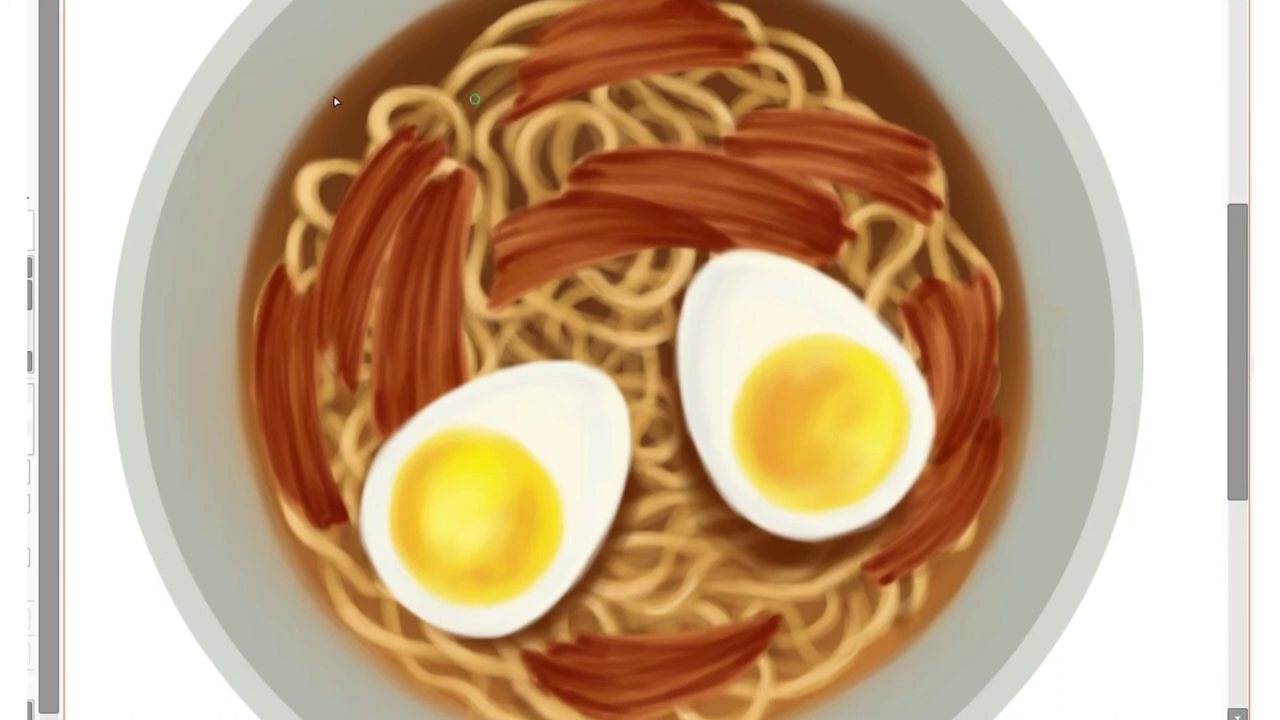
drag(408, 123, 418, 140)
Shade the left and second pork strips with deep dark-brown strokes.
drag(400, 167, 335, 335)
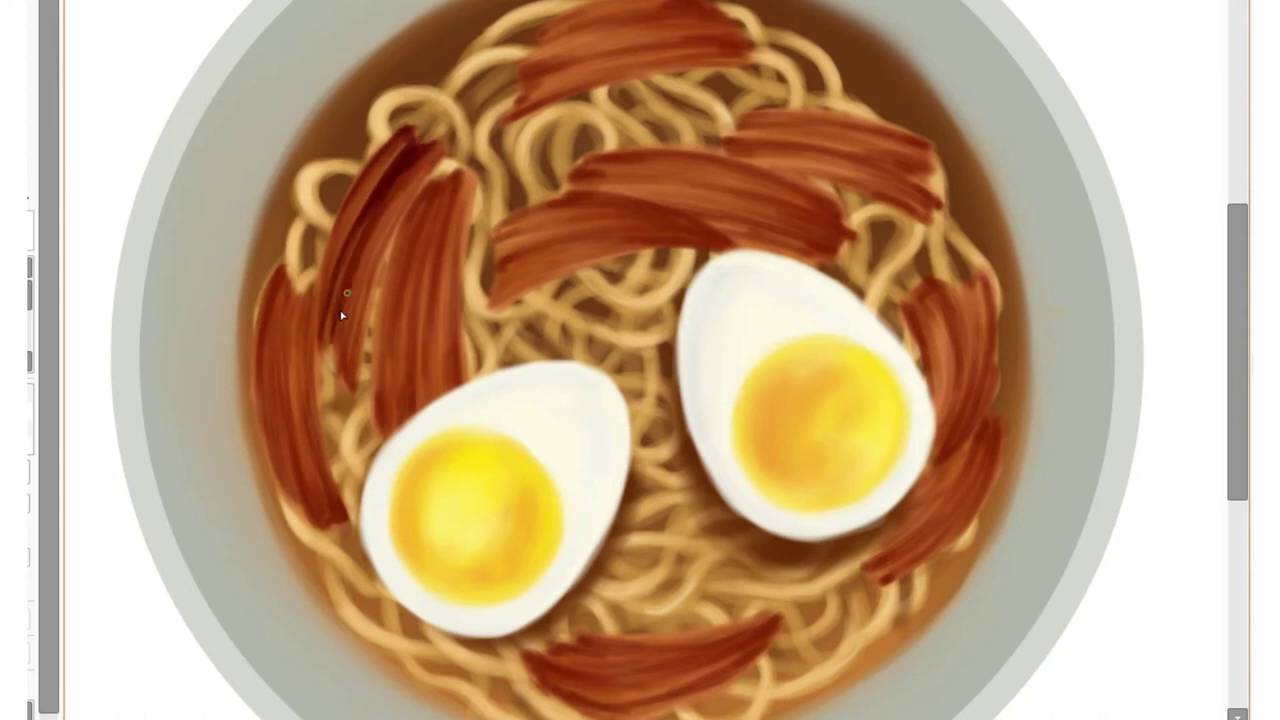
mouse_move(409, 129)
mouse_down()
mouse_move(321, 327)
mouse_move(335, 355)
mouse_up()
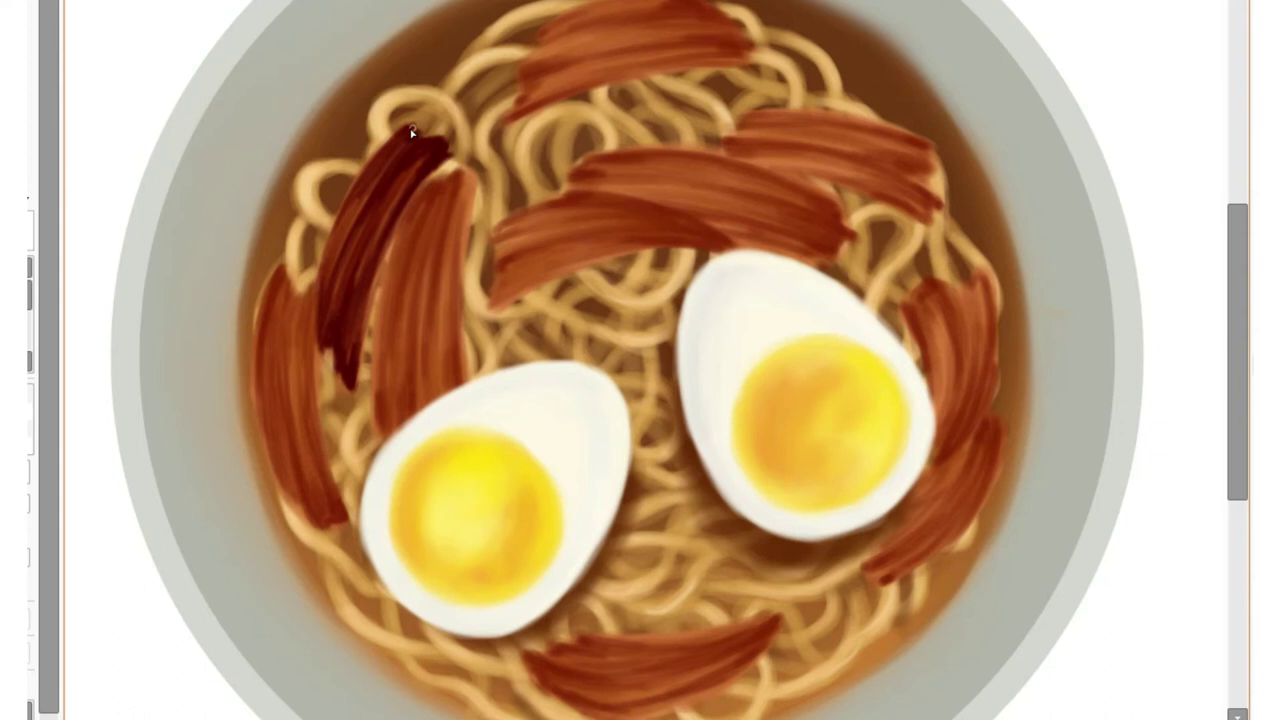
mouse_move(449, 180)
mouse_down()
mouse_move(386, 283)
mouse_move(378, 428)
mouse_up()
drag(447, 218, 400, 414)
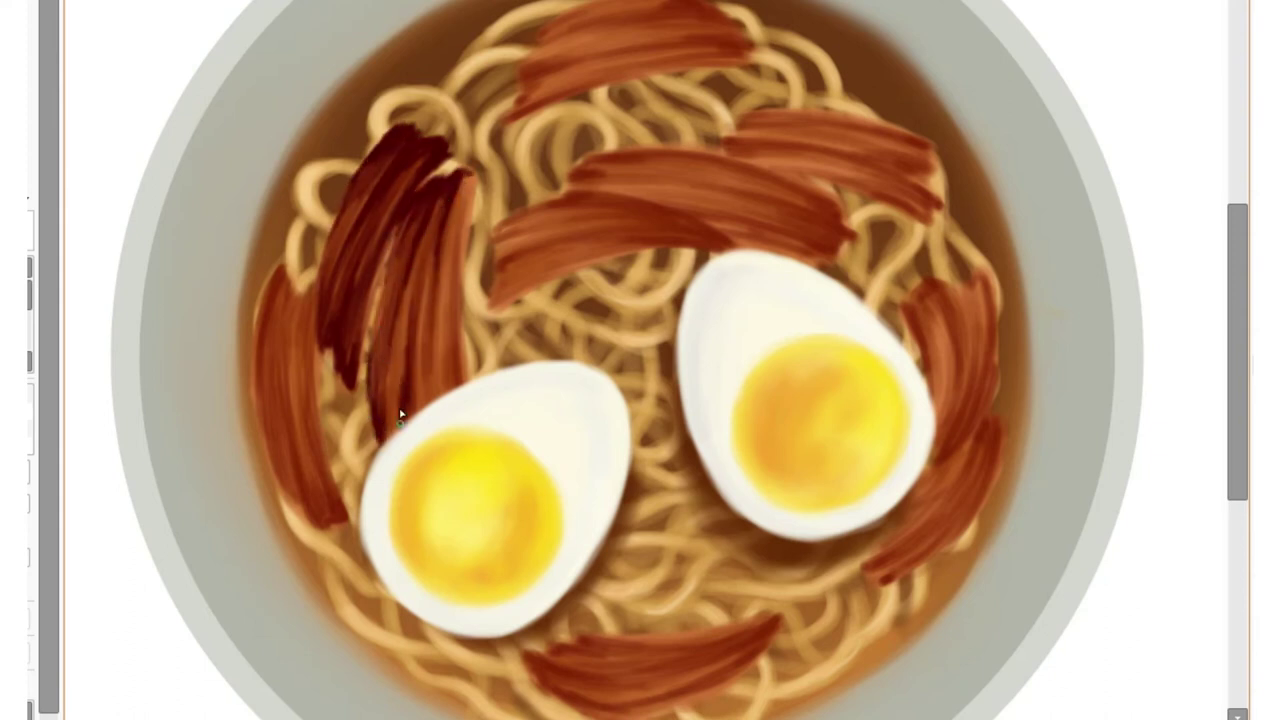
drag(428, 289, 423, 406)
drag(462, 190, 455, 365)
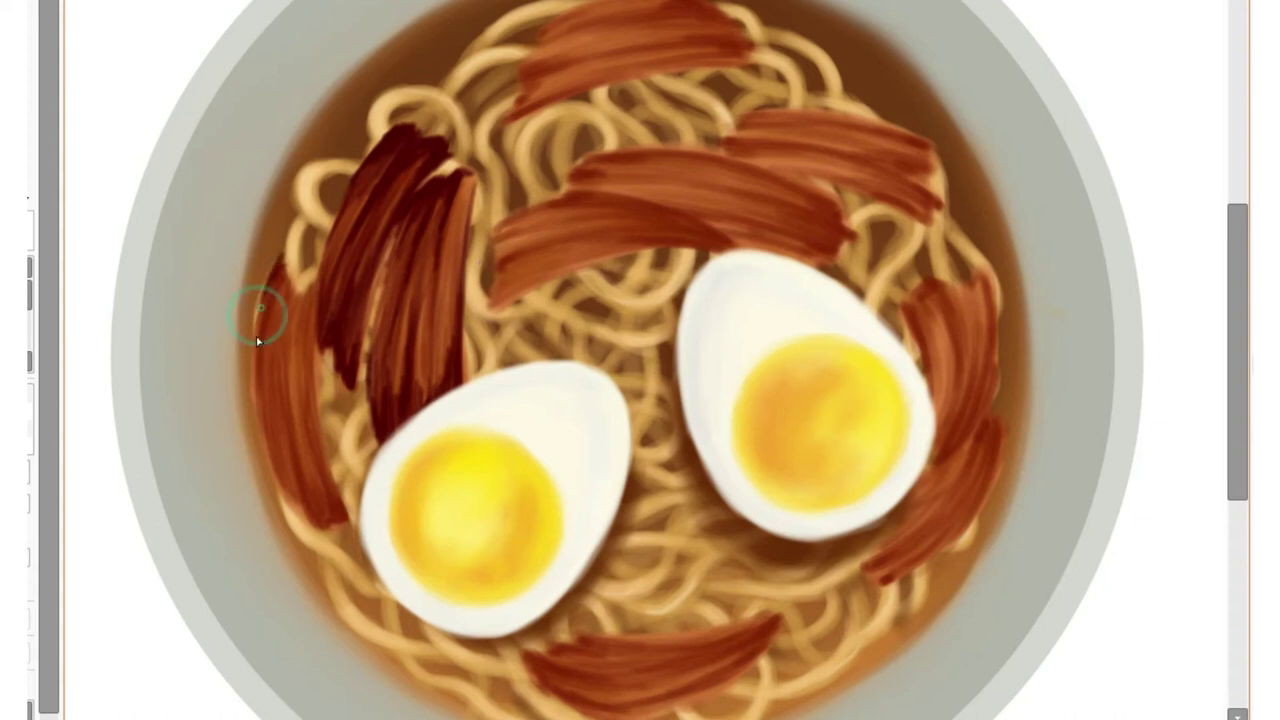
Repaint and blend the leftmost strip darker, then darken the centre strip and its lower edge.
drag(286, 277, 290, 500)
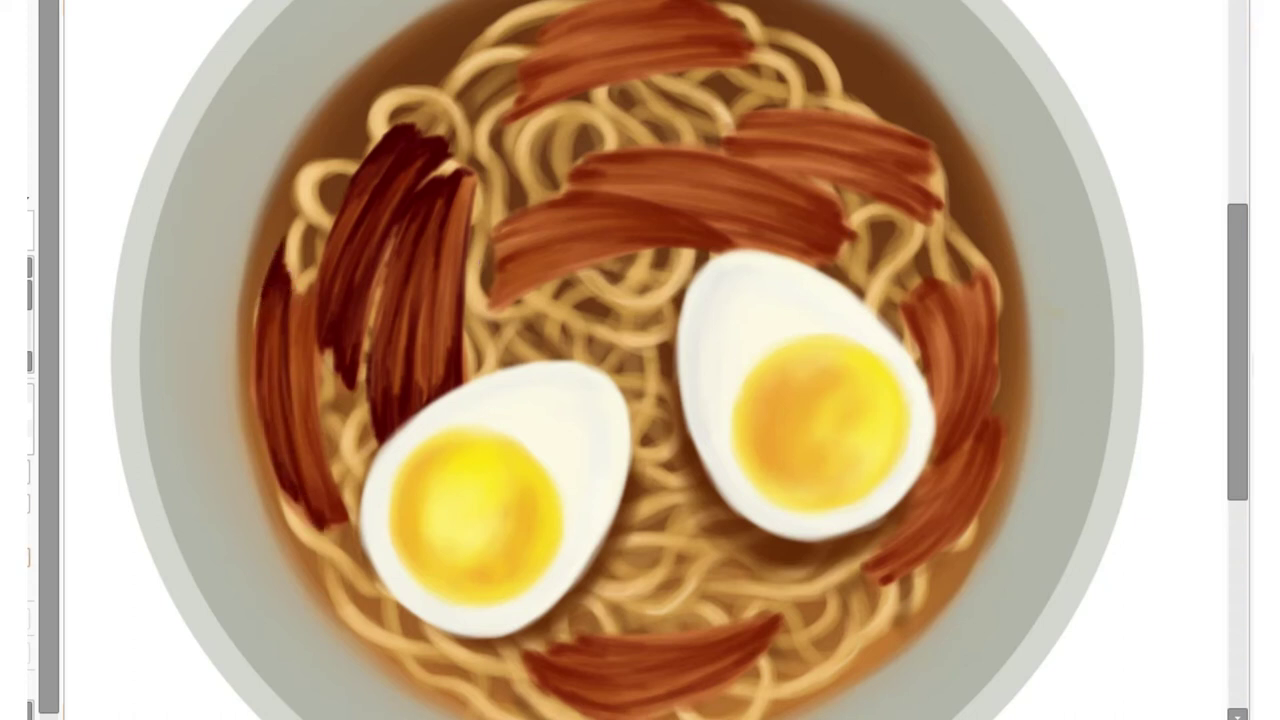
mouse_move(290, 288)
mouse_down()
mouse_move(308, 300)
mouse_move(315, 400)
mouse_up()
drag(310, 330, 340, 527)
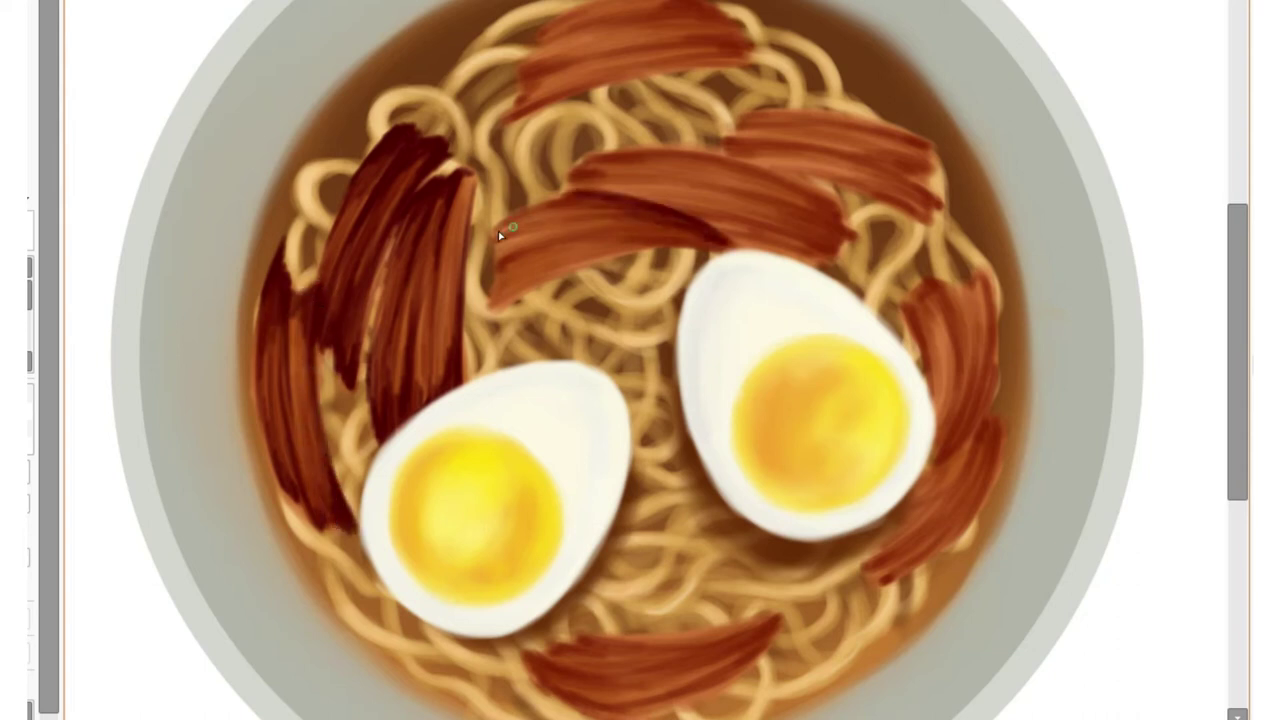
drag(495, 248, 669, 234)
drag(559, 270, 742, 260)
mouse_move(491, 297)
mouse_down()
mouse_move(690, 245)
mouse_move(561, 241)
mouse_up()
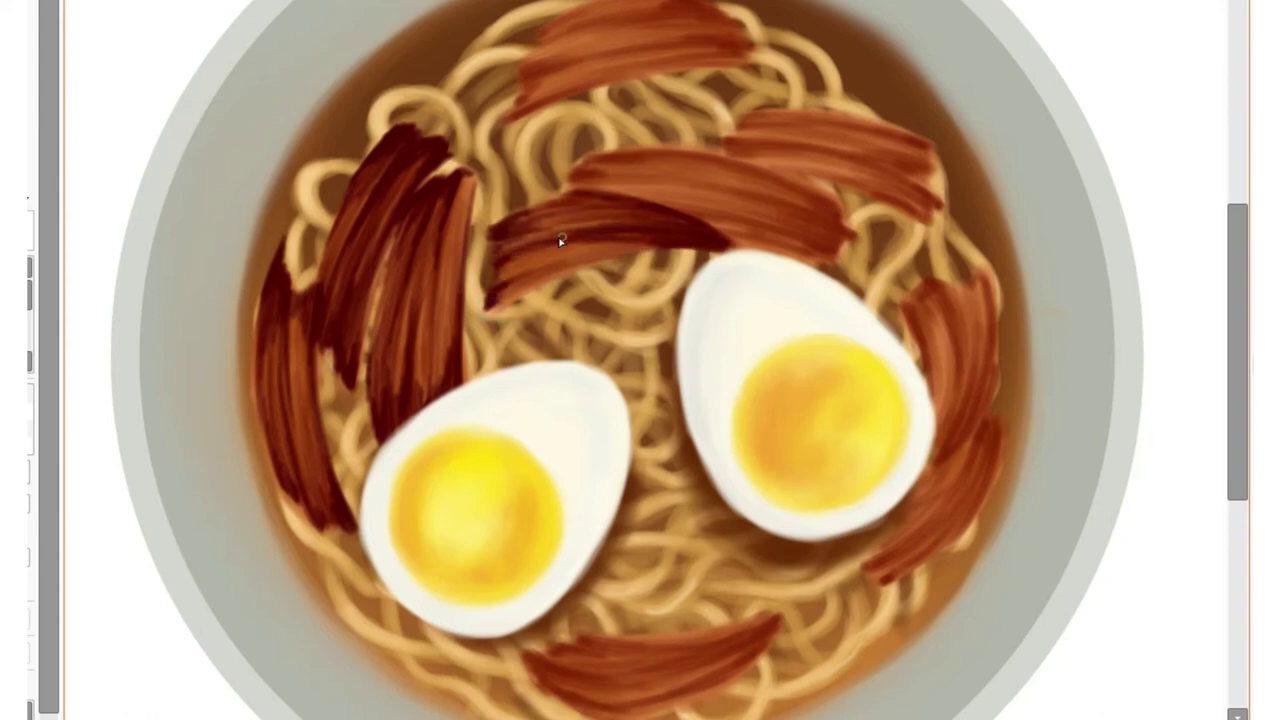
Darken the middle, upper-right and top pork strips, including the upper-right strip's end.
mouse_move(688, 181)
mouse_down()
mouse_move(758, 165)
mouse_move(836, 215)
mouse_move(850, 240)
mouse_up()
mouse_move(646, 157)
mouse_down()
mouse_move(759, 243)
mouse_move(625, 185)
mouse_up()
drag(815, 258, 714, 226)
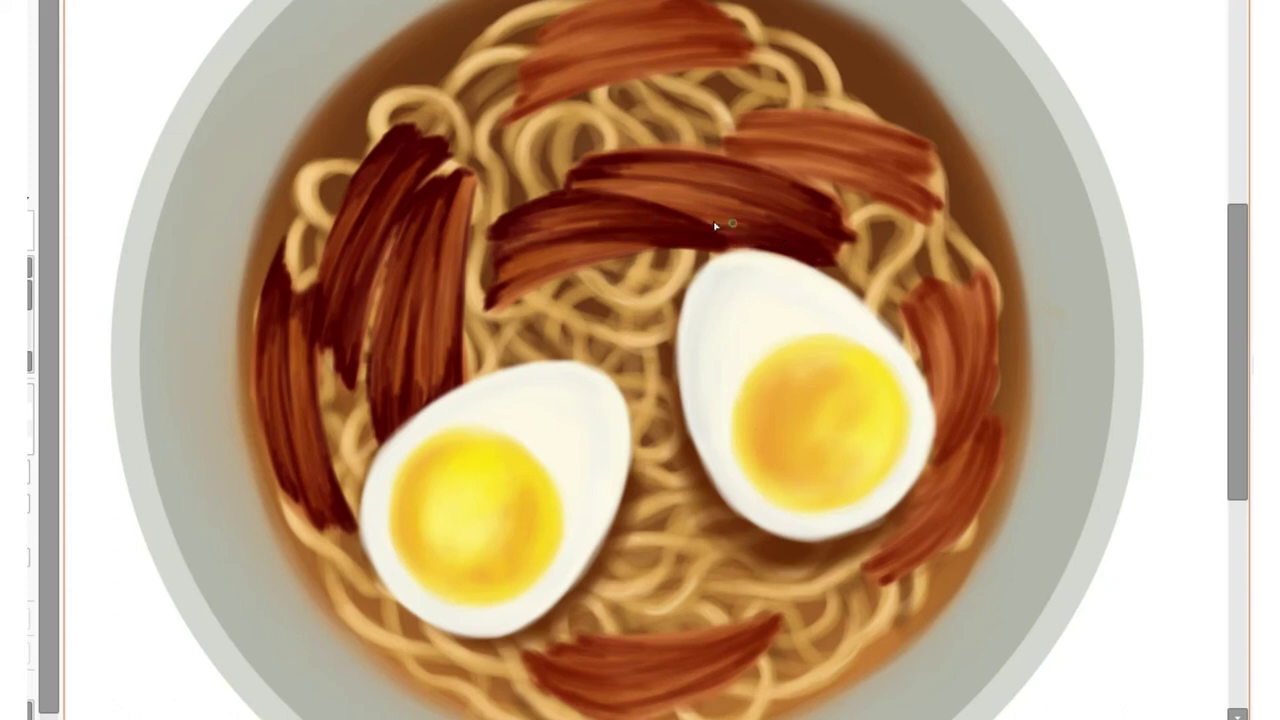
mouse_move(785, 110)
mouse_down()
mouse_move(748, 131)
mouse_move(925, 230)
mouse_up()
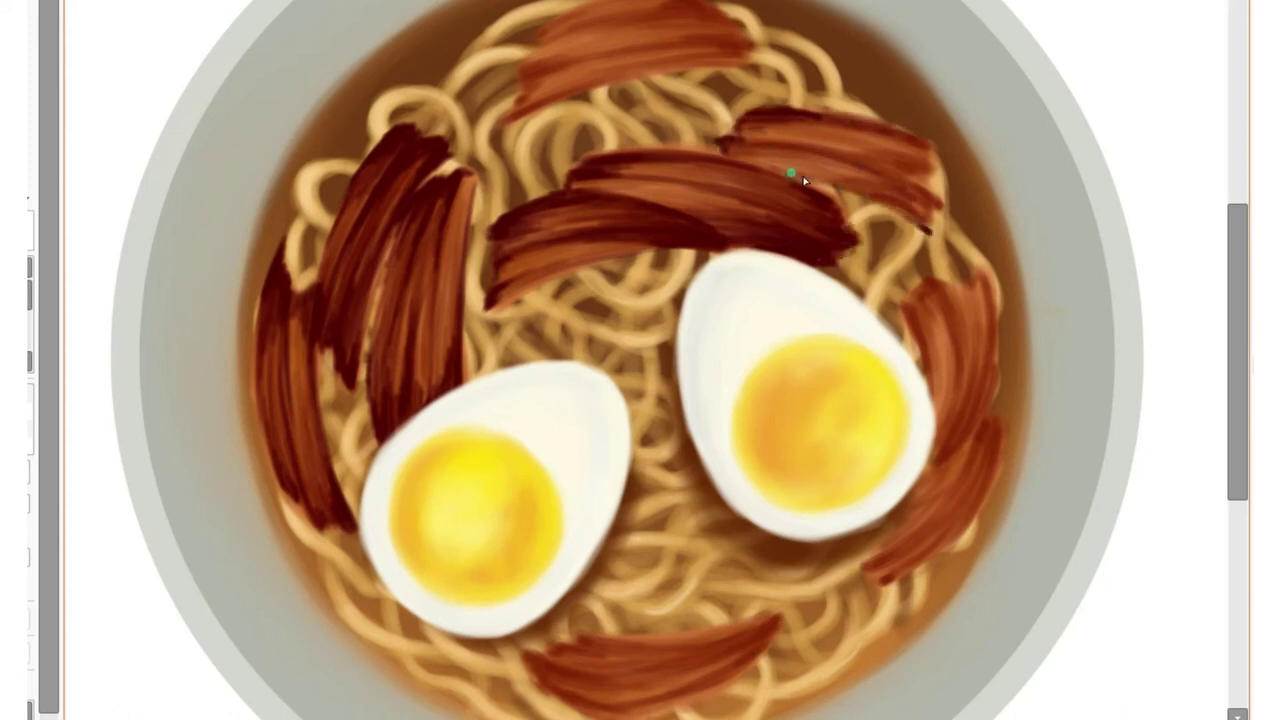
drag(800, 145, 918, 160)
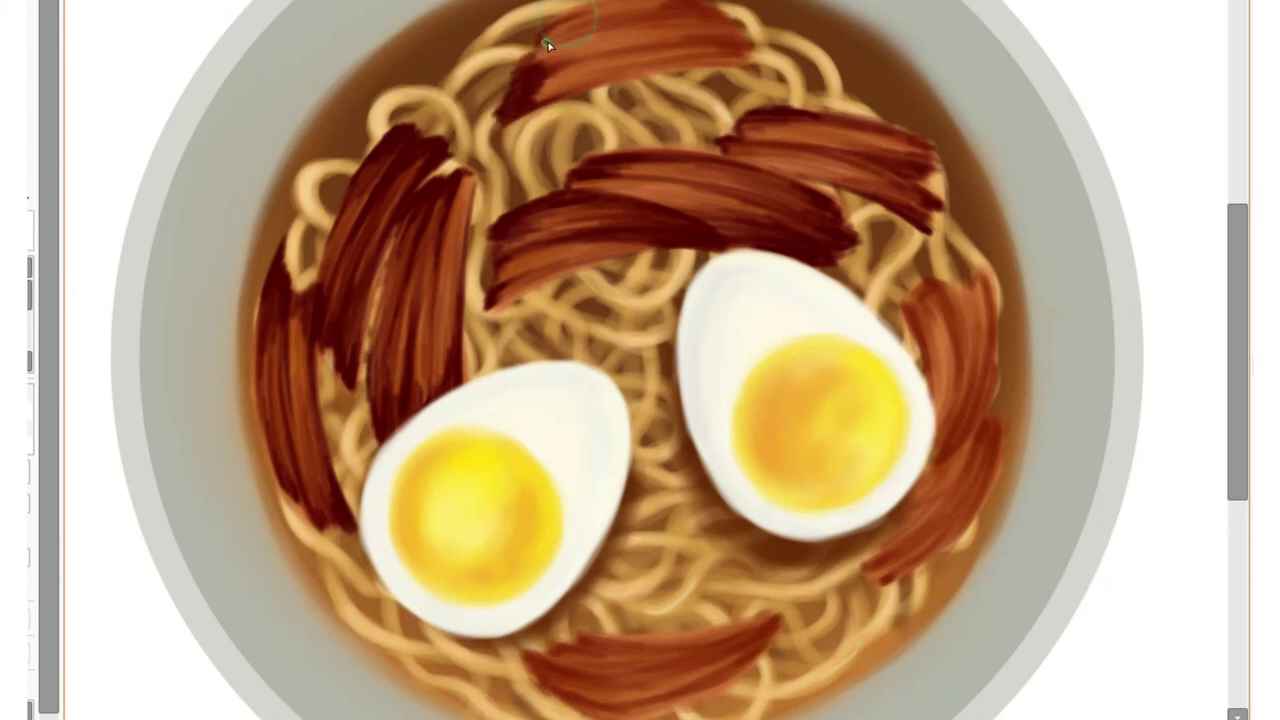
mouse_move(715, 12)
mouse_down()
mouse_move(548, 36)
mouse_move(763, 62)
mouse_up()
Darken the top strip, the full length of the right strip, and the bottom strip.
drag(555, 70, 716, 34)
mouse_move(560, 38)
mouse_down()
mouse_move(748, 55)
mouse_move(540, 95)
mouse_up()
scroll(908, 200, down, 2)
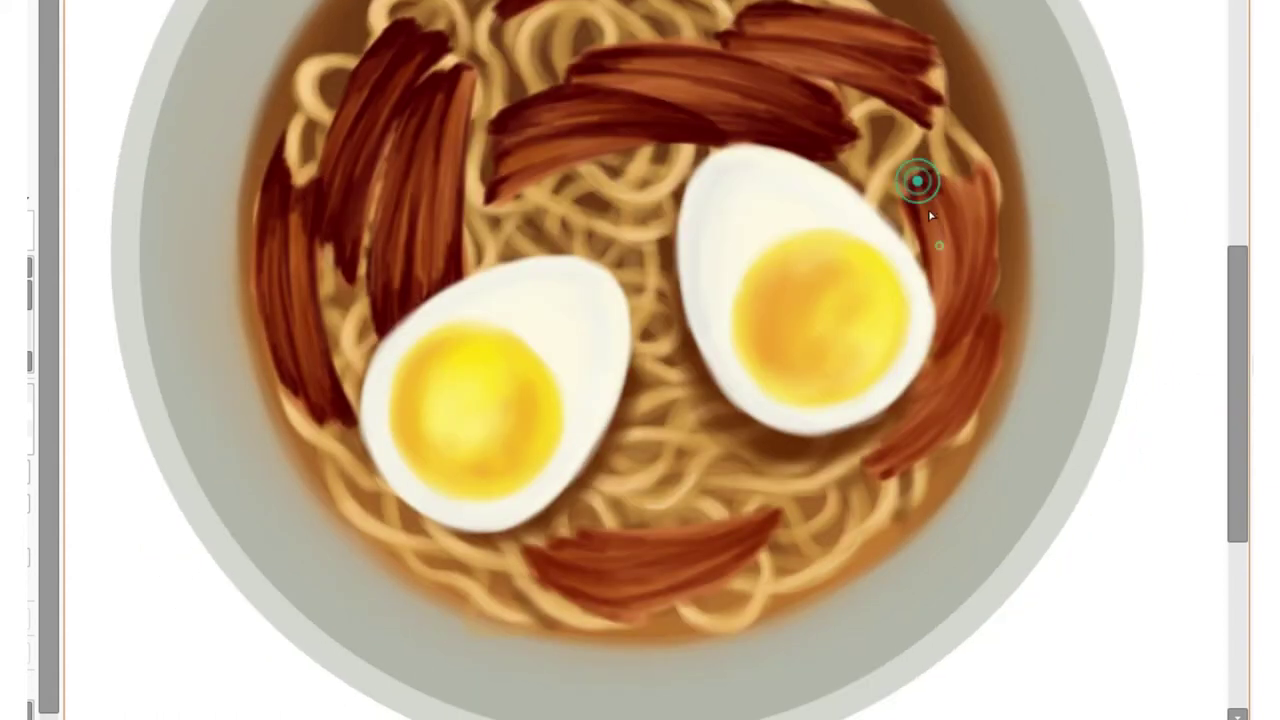
drag(915, 175, 945, 365)
drag(985, 230, 960, 340)
drag(975, 187, 880, 470)
mouse_move(986, 314)
mouse_down()
mouse_move(875, 475)
mouse_move(920, 420)
mouse_up()
mouse_move(593, 539)
mouse_down()
mouse_move(766, 529)
mouse_move(632, 609)
mouse_move(783, 523)
mouse_move(571, 554)
mouse_move(623, 594)
mouse_move(612, 606)
mouse_move(627, 540)
mouse_up()
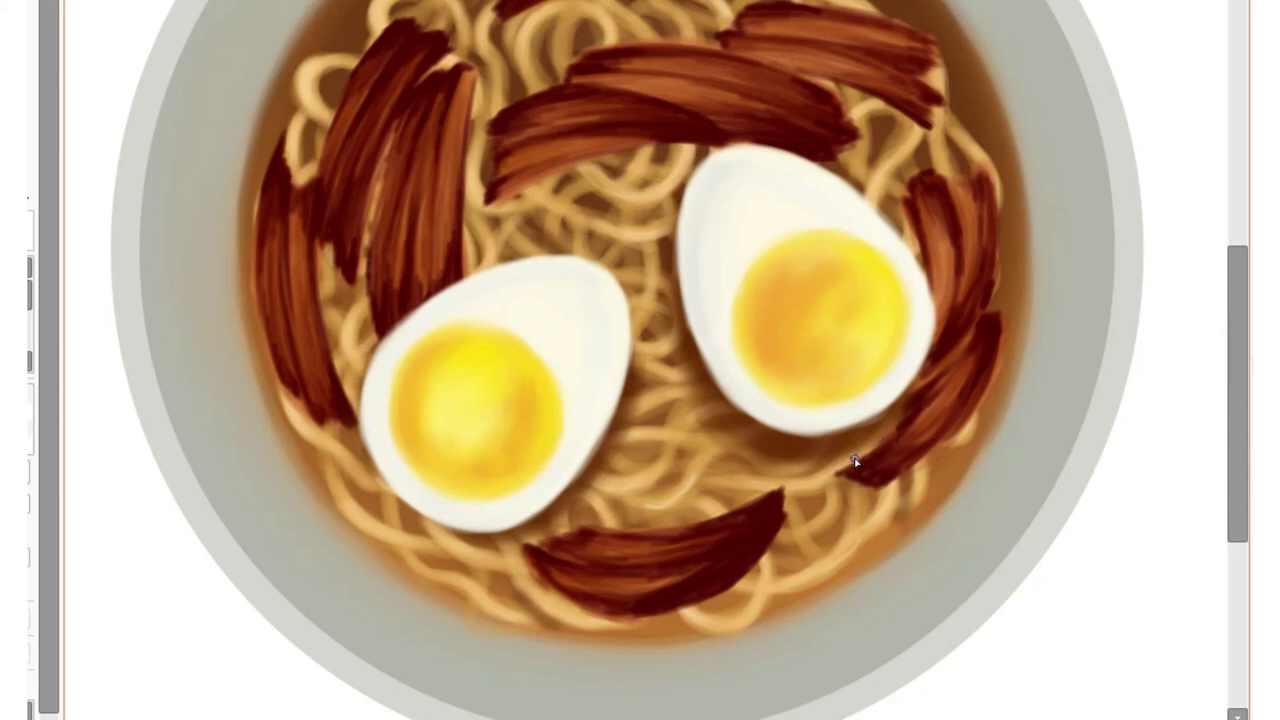
Darken the upper-left strip and retouch the central and upper pork strips.
scroll(1237, 414, up, 3)
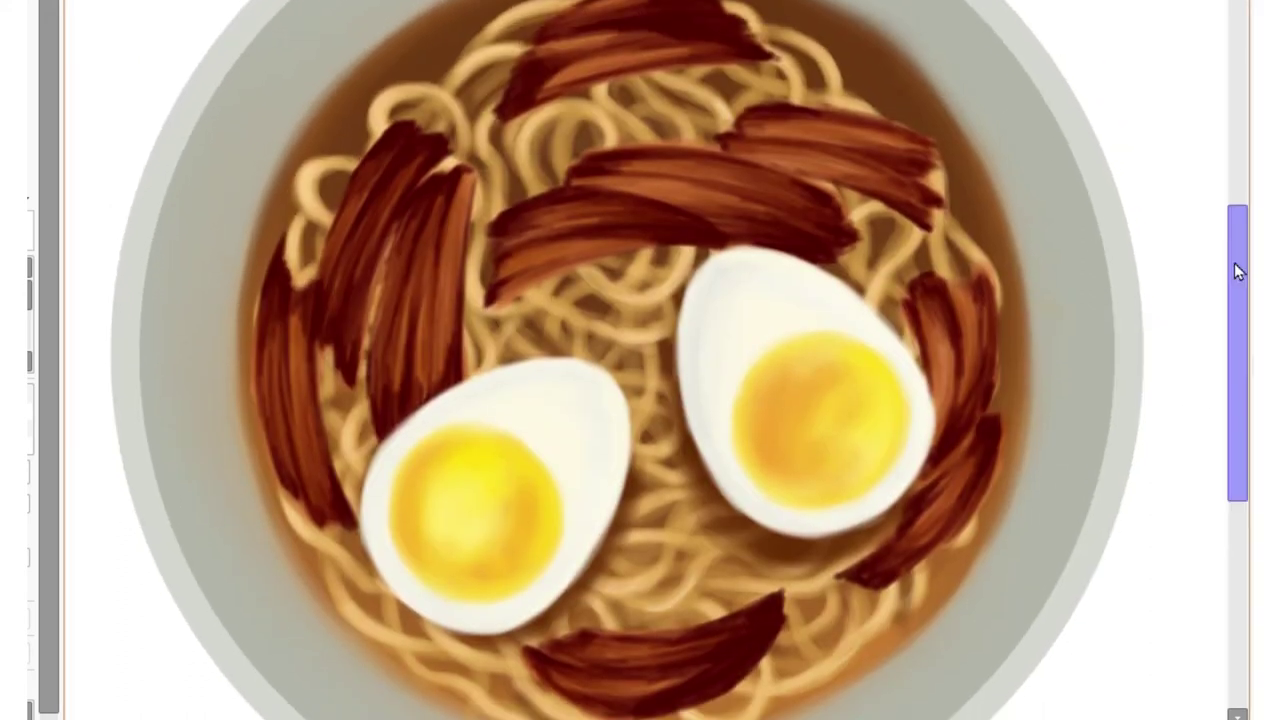
mouse_move(389, 162)
mouse_down()
mouse_move(345, 265)
mouse_move(408, 249)
mouse_move(418, 396)
mouse_up()
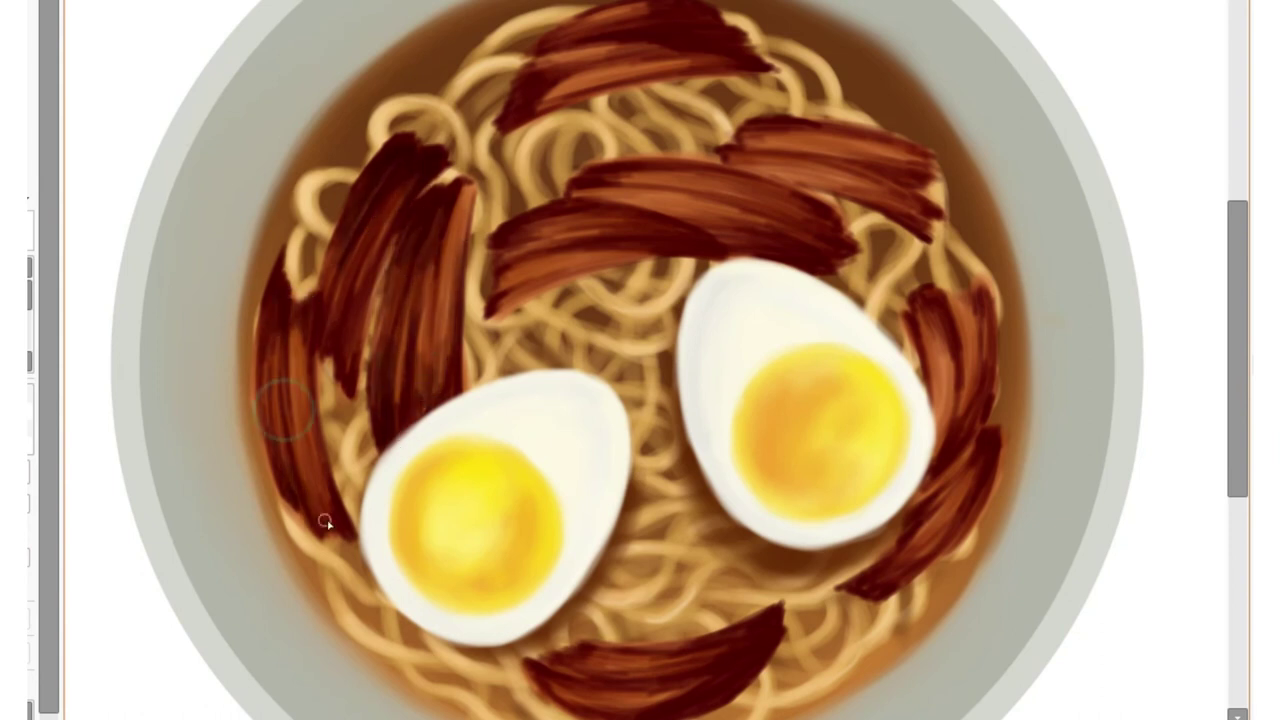
drag(508, 223, 691, 251)
drag(495, 305, 528, 223)
mouse_move(505, 115)
mouse_down()
mouse_move(663, 52)
mouse_move(597, 20)
mouse_up()
Deepen the top, upper-right and right strips, the right strip's lower tip, and the bottom strip.
mouse_move(736, 130)
mouse_down()
mouse_move(890, 132)
mouse_move(883, 203)
mouse_up()
drag(731, 153, 850, 160)
mouse_move(910, 305)
mouse_down()
mouse_move(960, 410)
mouse_move(990, 280)
mouse_up()
scroll(987, 355, down, 3)
drag(850, 465, 885, 442)
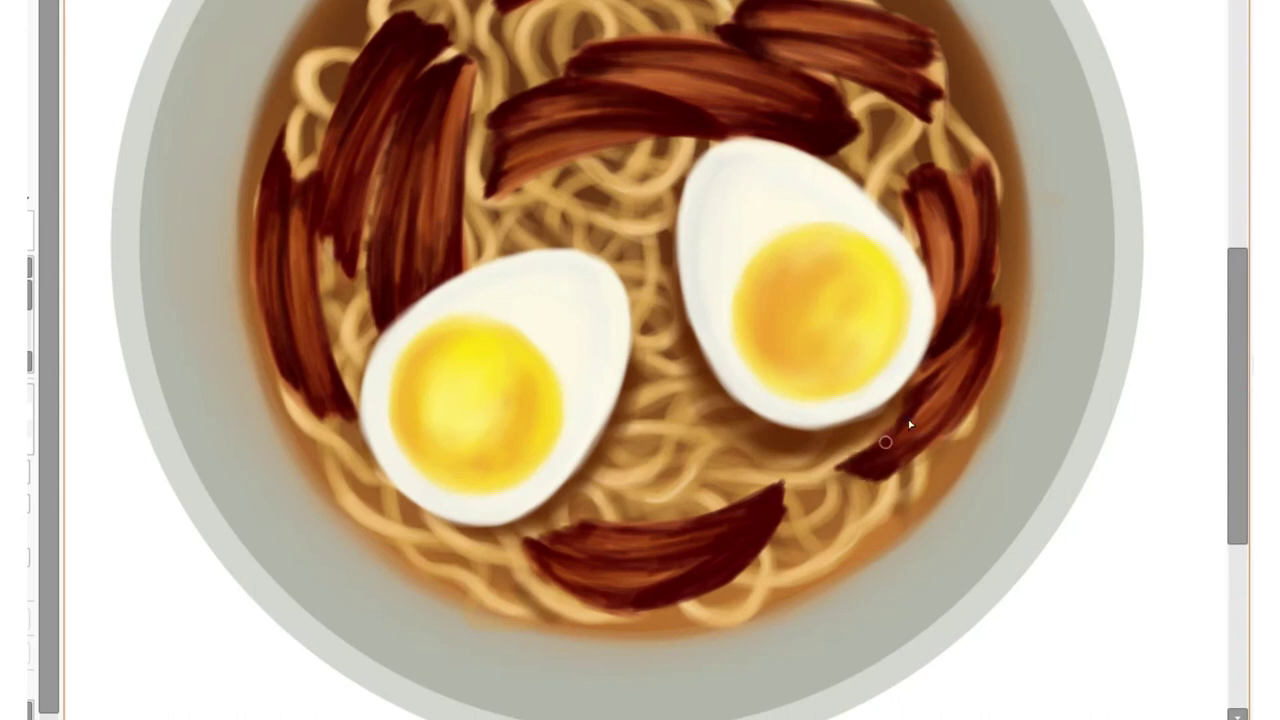
mouse_move(770, 495)
mouse_down()
mouse_move(606, 586)
mouse_move(543, 540)
mouse_move(665, 530)
mouse_up()
scroll(1214, 366, up, 3)
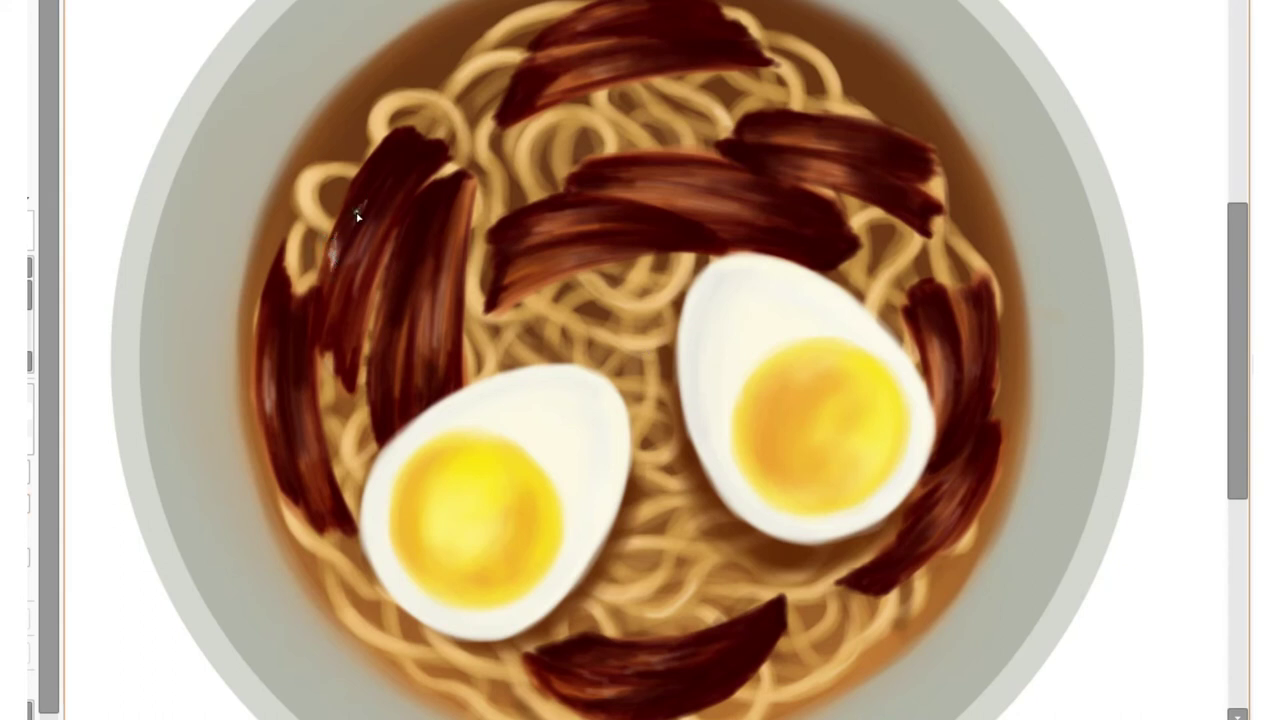
Dab light highlight touches on the left and right pork strips.
drag(389, 216, 343, 260)
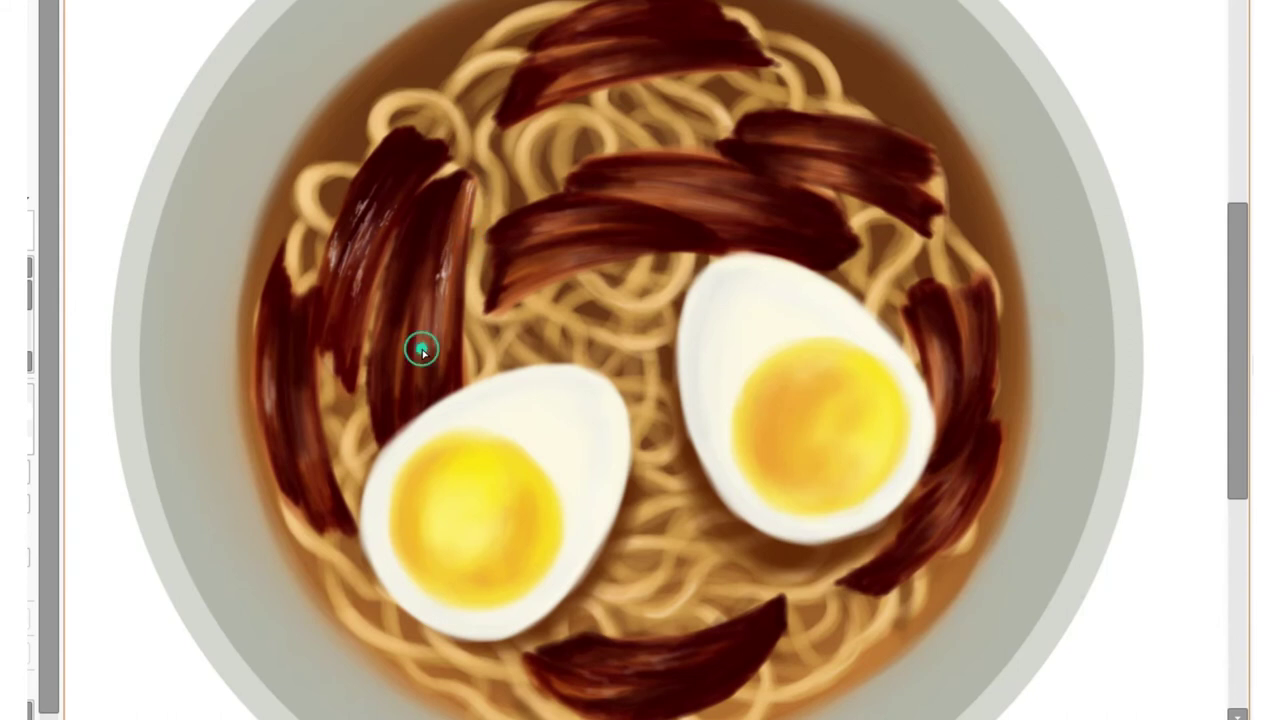
click(311, 444)
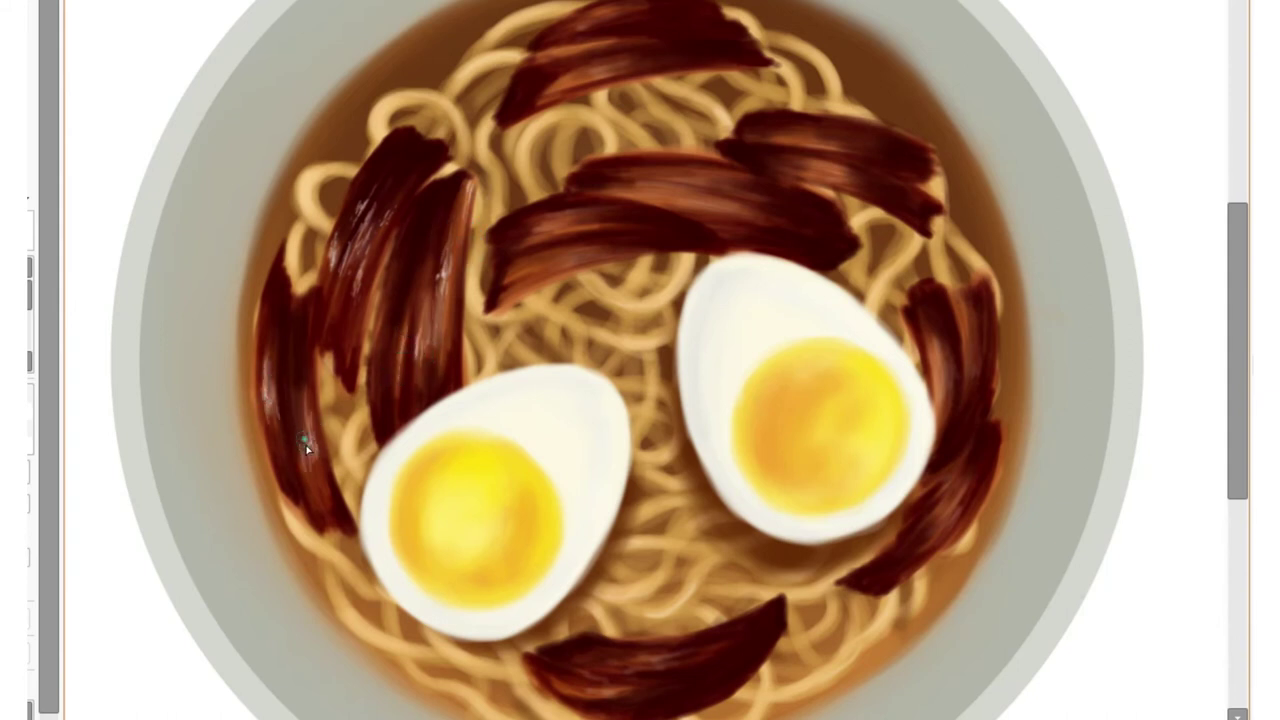
click(937, 505)
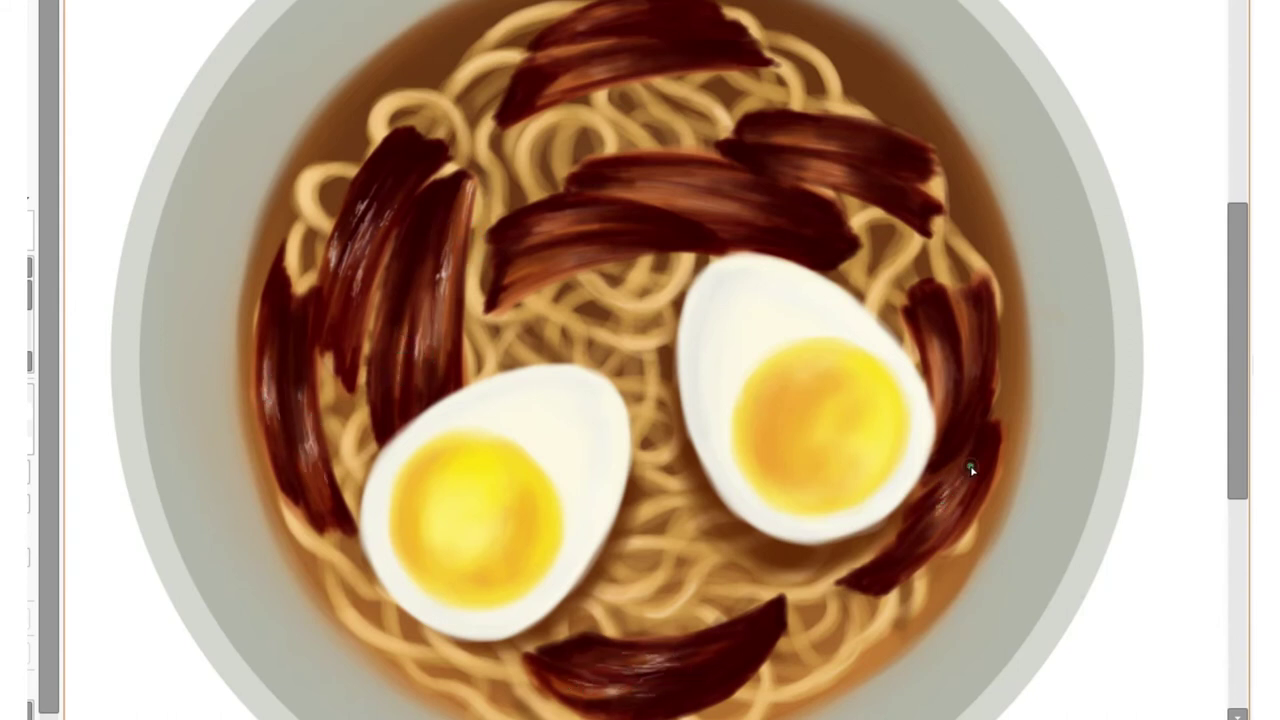
drag(949, 503, 962, 492)
Add glossy highlight streaks and dabs across the bottom and central pork strips.
click(613, 655)
drag(613, 658, 665, 680)
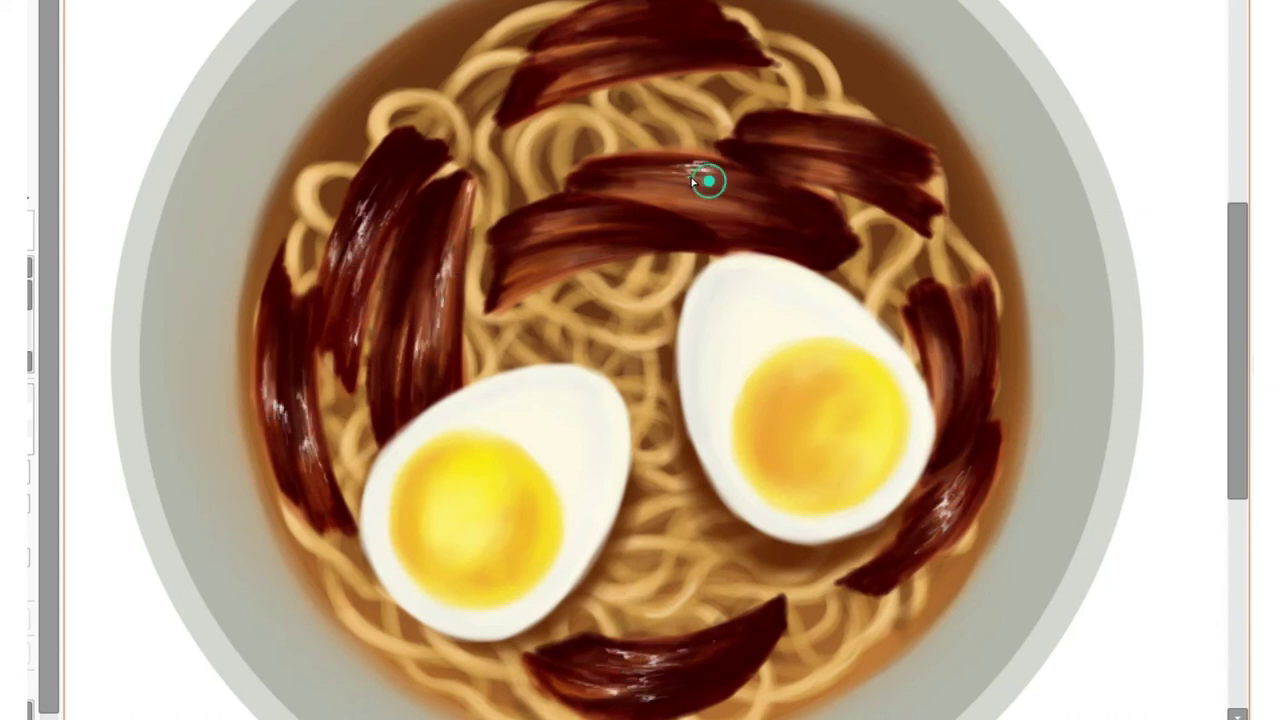
drag(706, 206, 734, 218)
click(760, 206)
click(549, 247)
drag(549, 247, 534, 266)
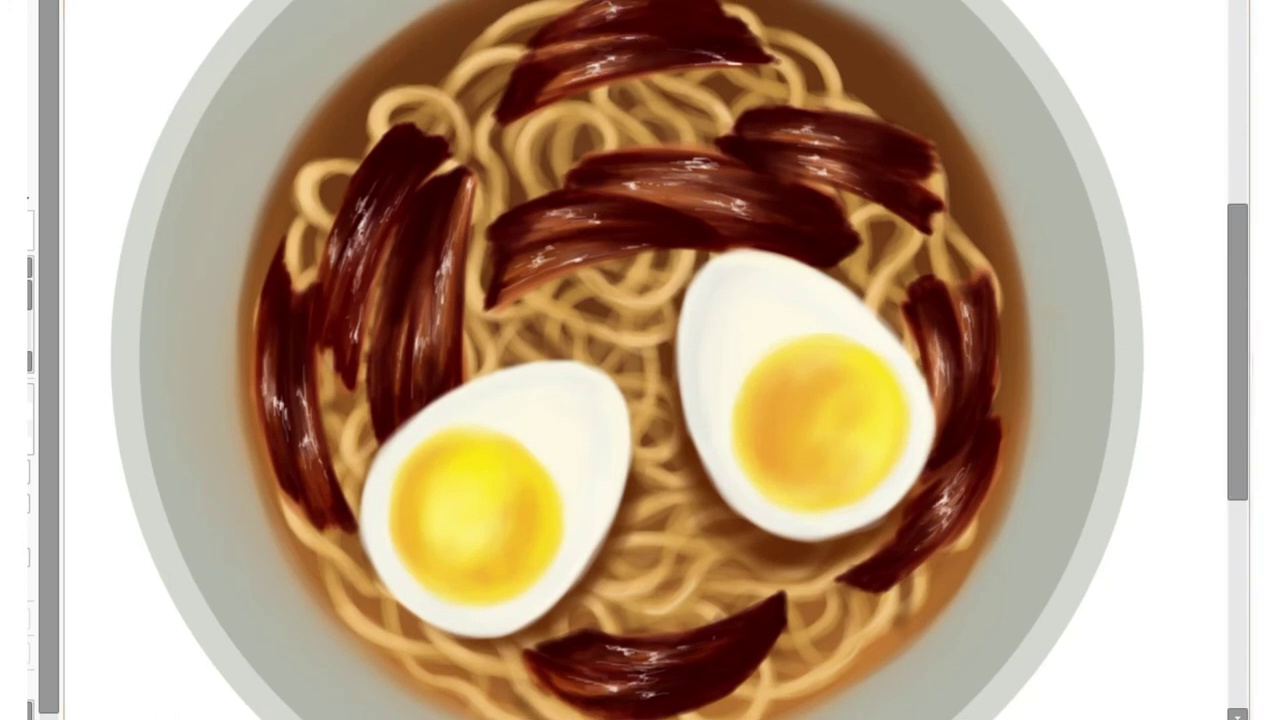
Darken the top strip's lower edge and the edges of the left pork strips.
scroll(240, 220, up, 1)
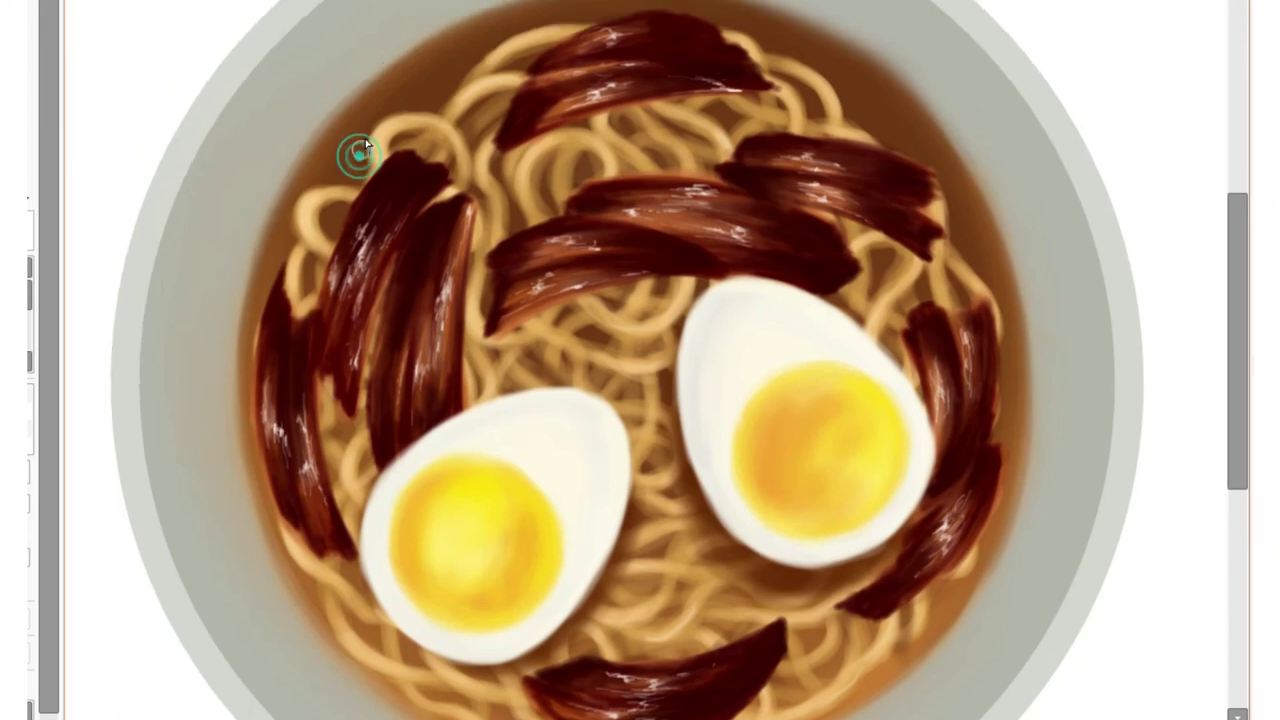
drag(444, 92, 512, 149)
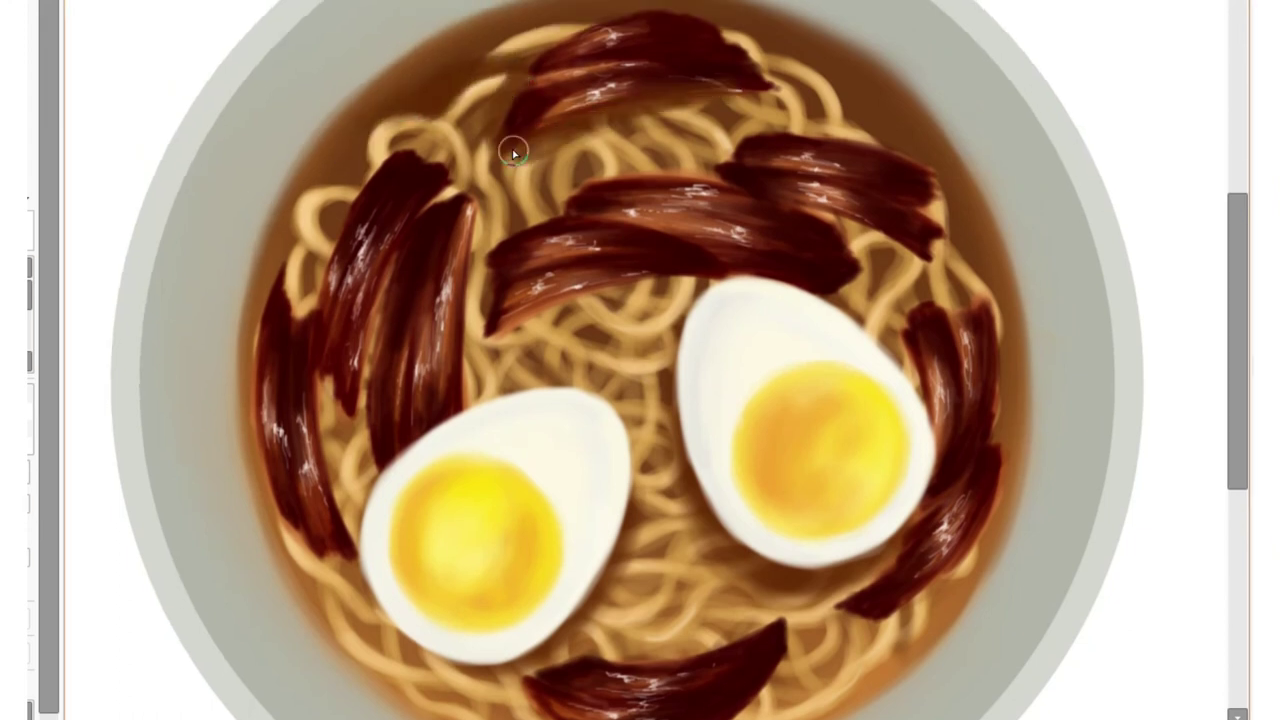
drag(285, 250, 248, 420)
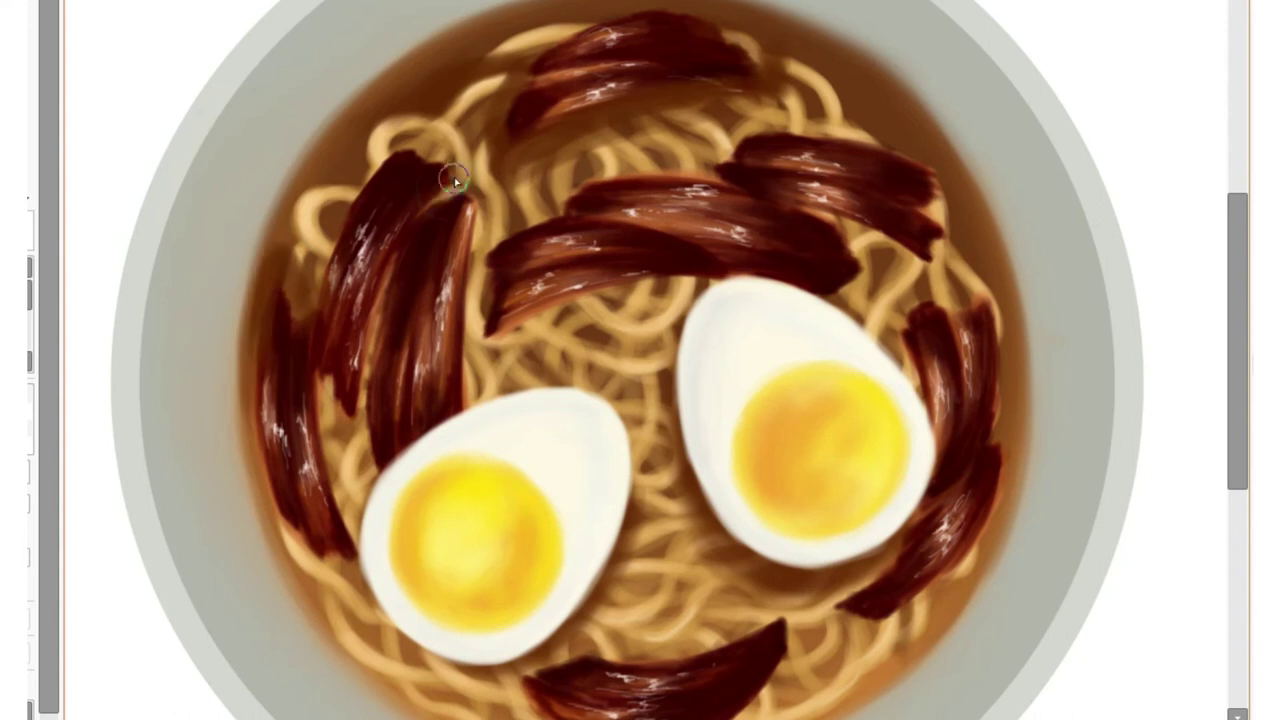
drag(455, 140, 410, 195)
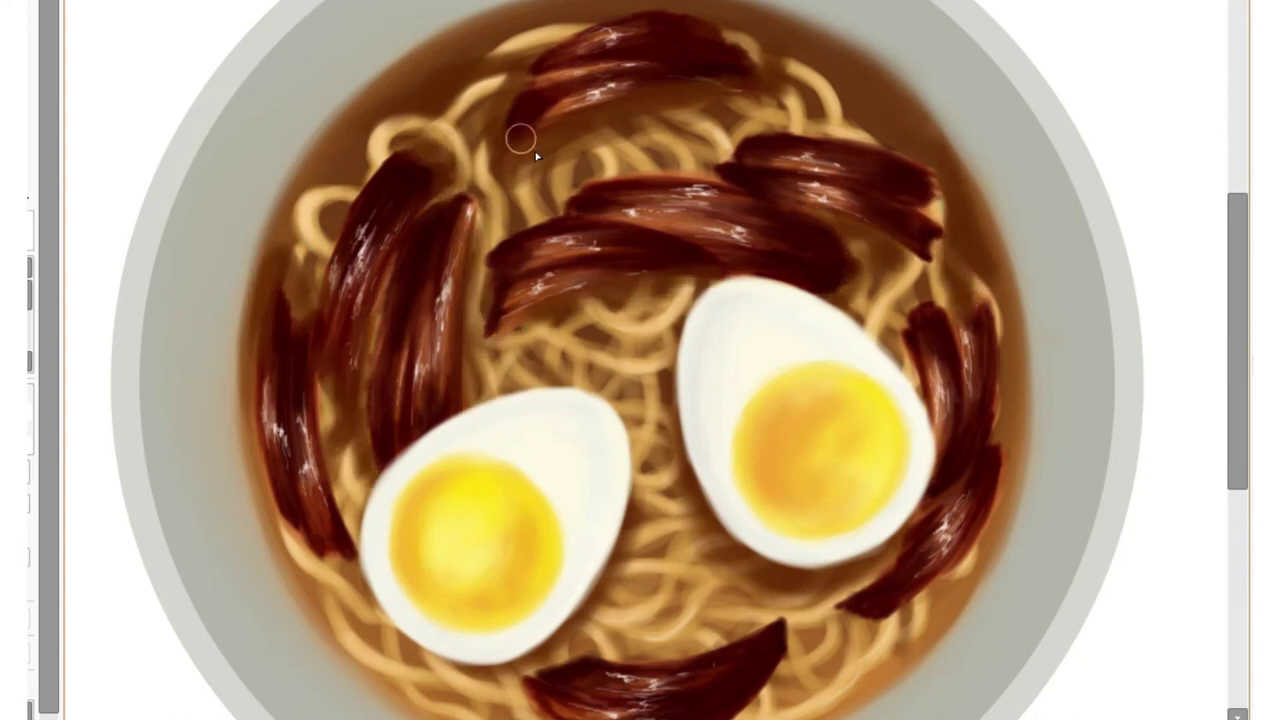
Shade the broth darker around the lower-right pork slice and below the right egg.
scroll(651, 257, down, 2)
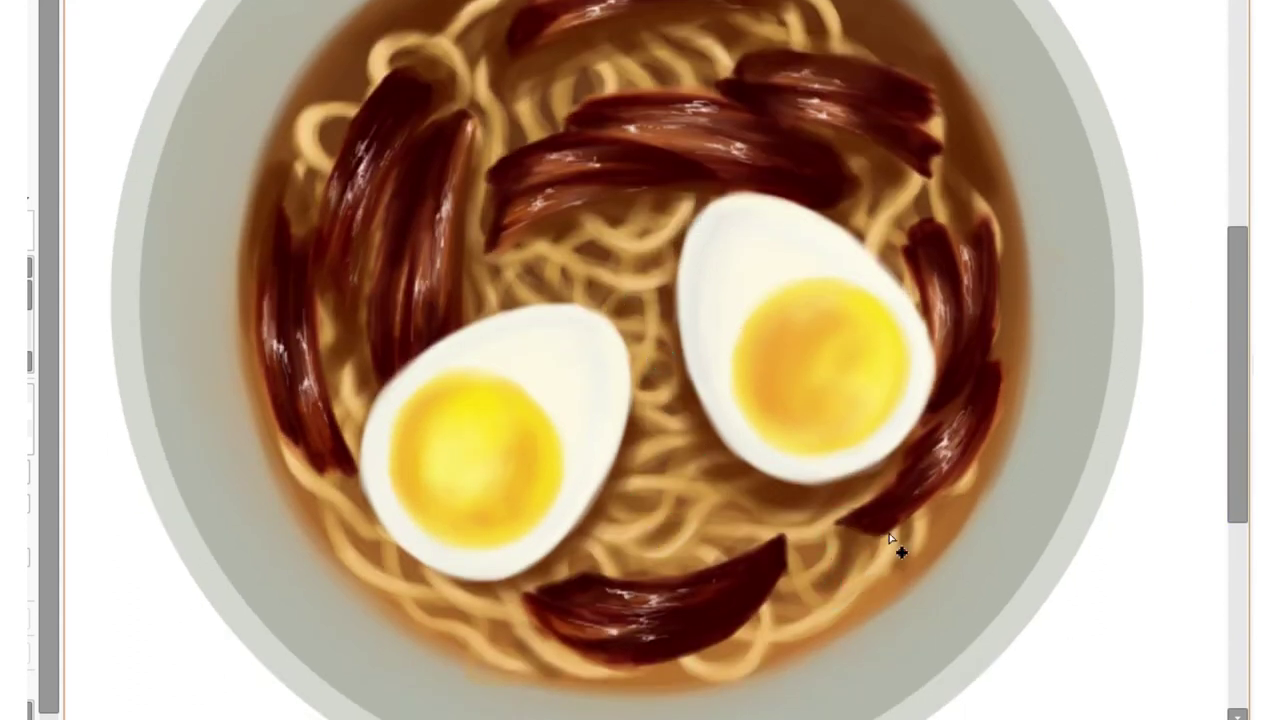
drag(889, 538, 970, 465)
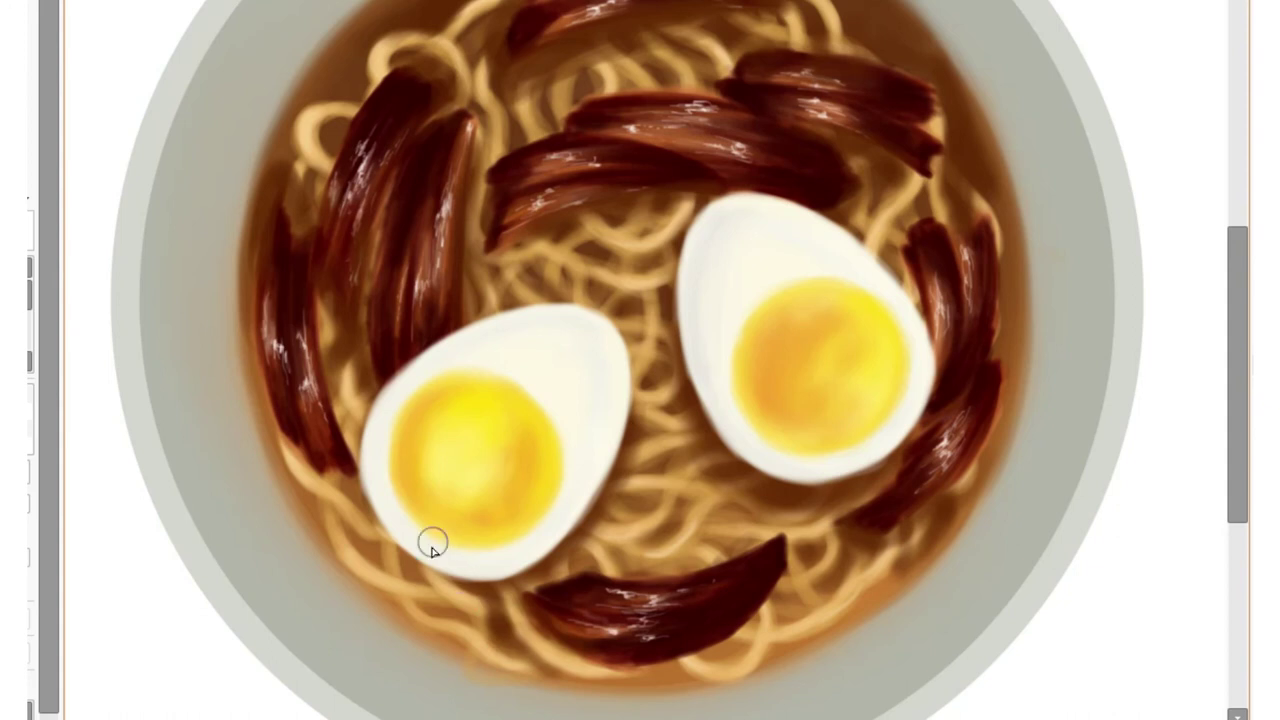
scroll(540, 460, down, 3)
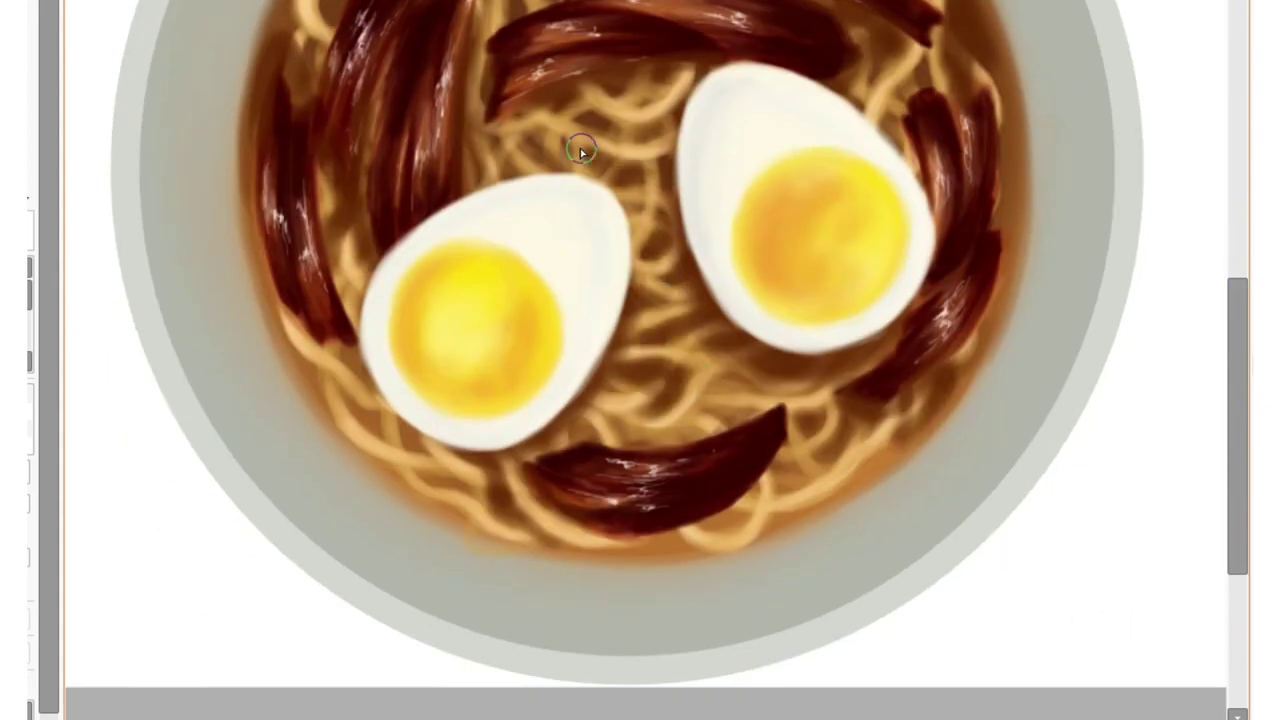
mouse_move(749, 417)
mouse_down()
mouse_move(750, 390)
mouse_move(843, 429)
mouse_move(773, 515)
mouse_up()
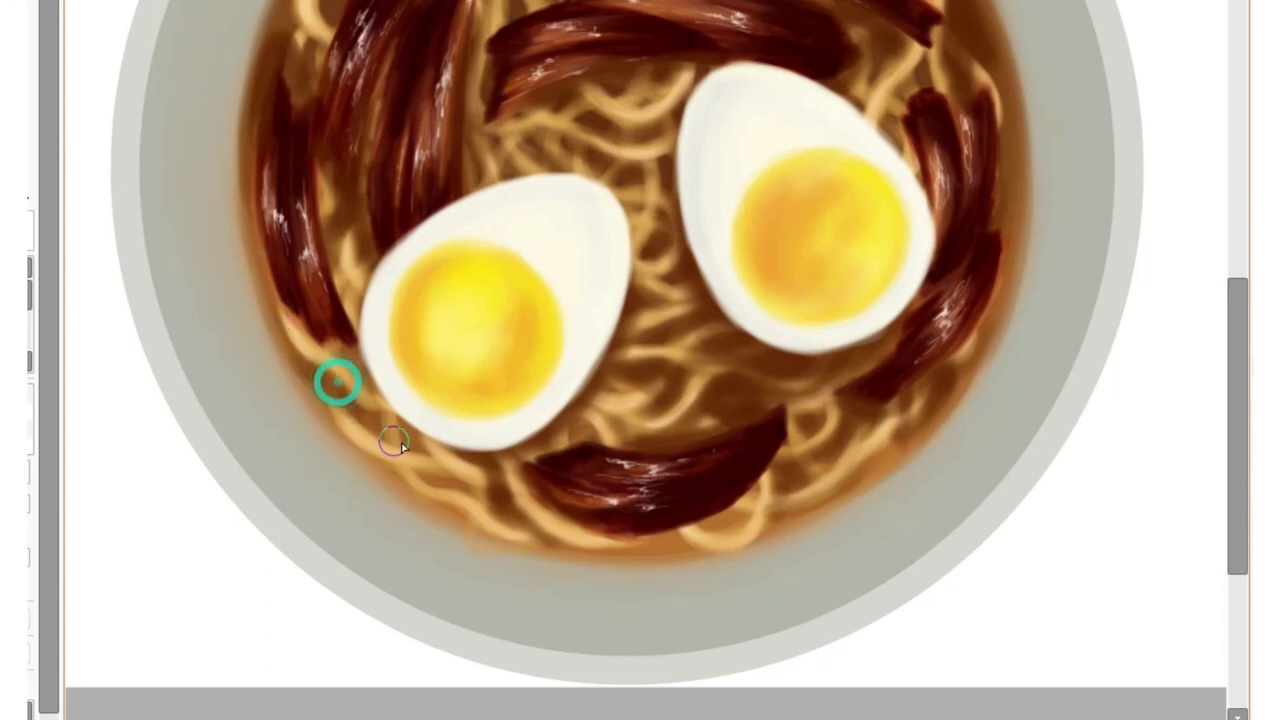
scroll(394, 434, up, 2)
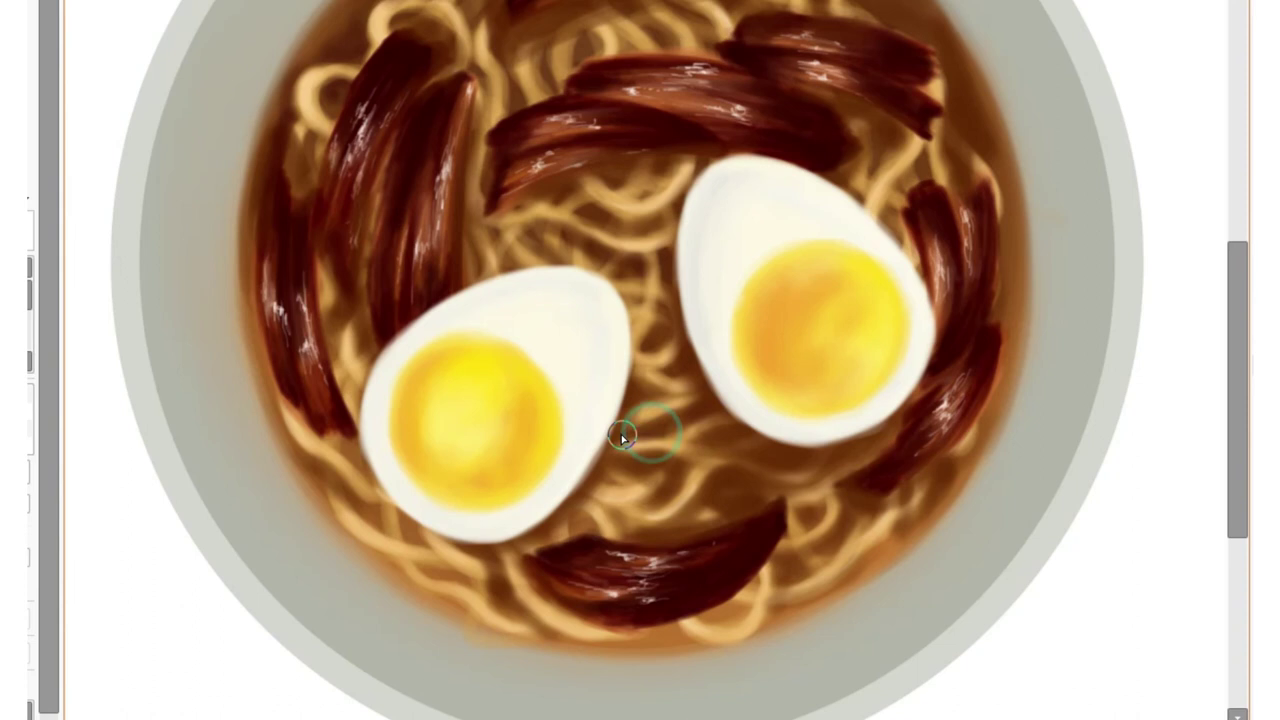
Dab softening touches onto the pork highlights, scrolling around the canvas to check them.
click(737, 425)
click(797, 84)
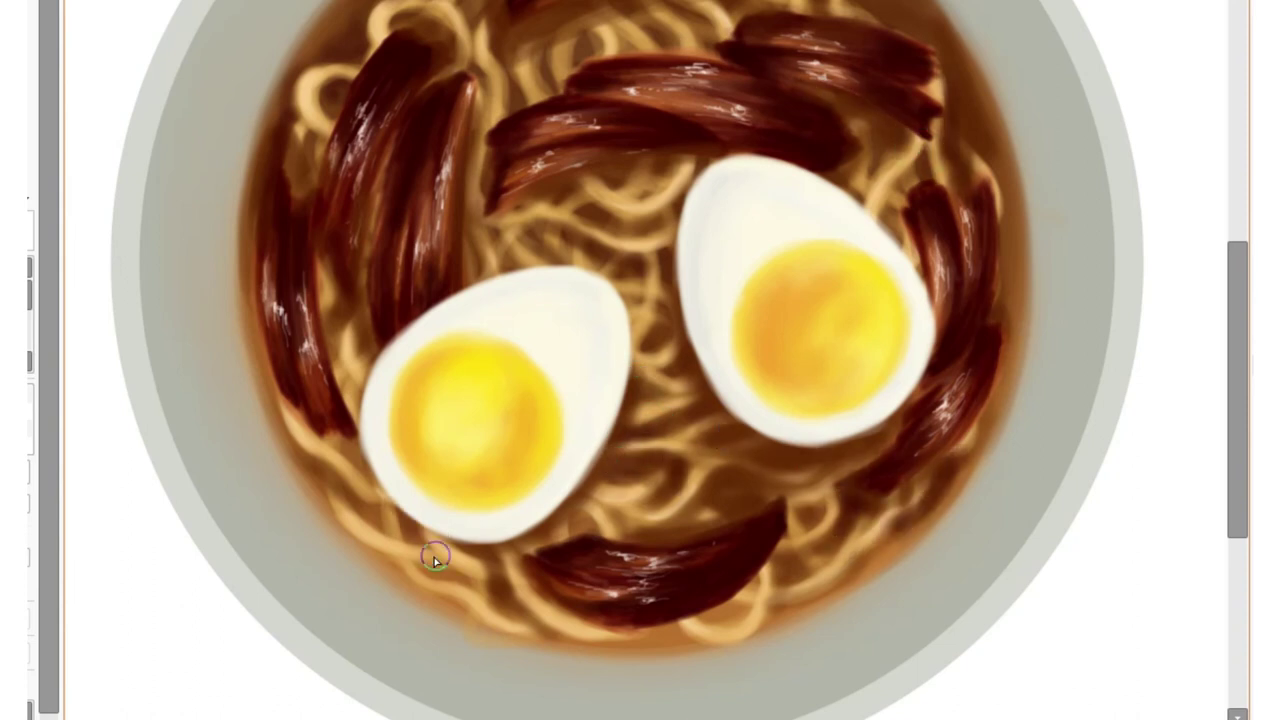
scroll(1234, 406, up, 2)
scroll(612, 285, down, 1)
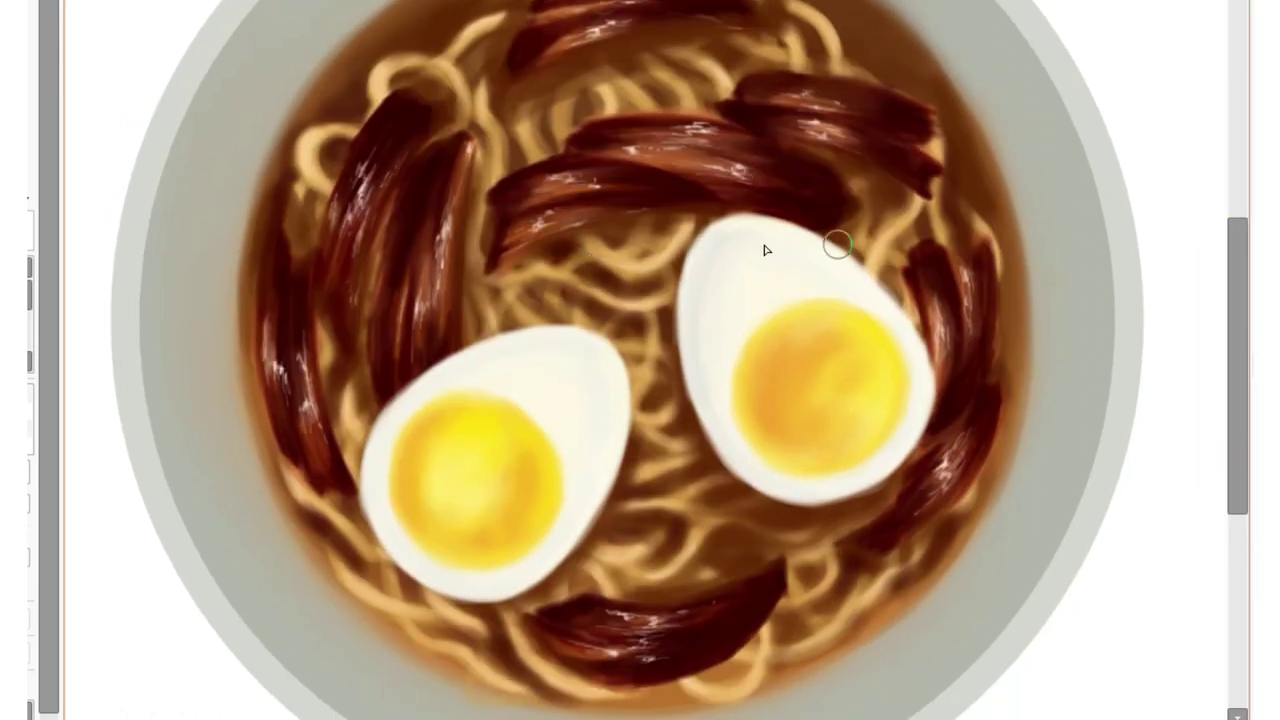
click(962, 226)
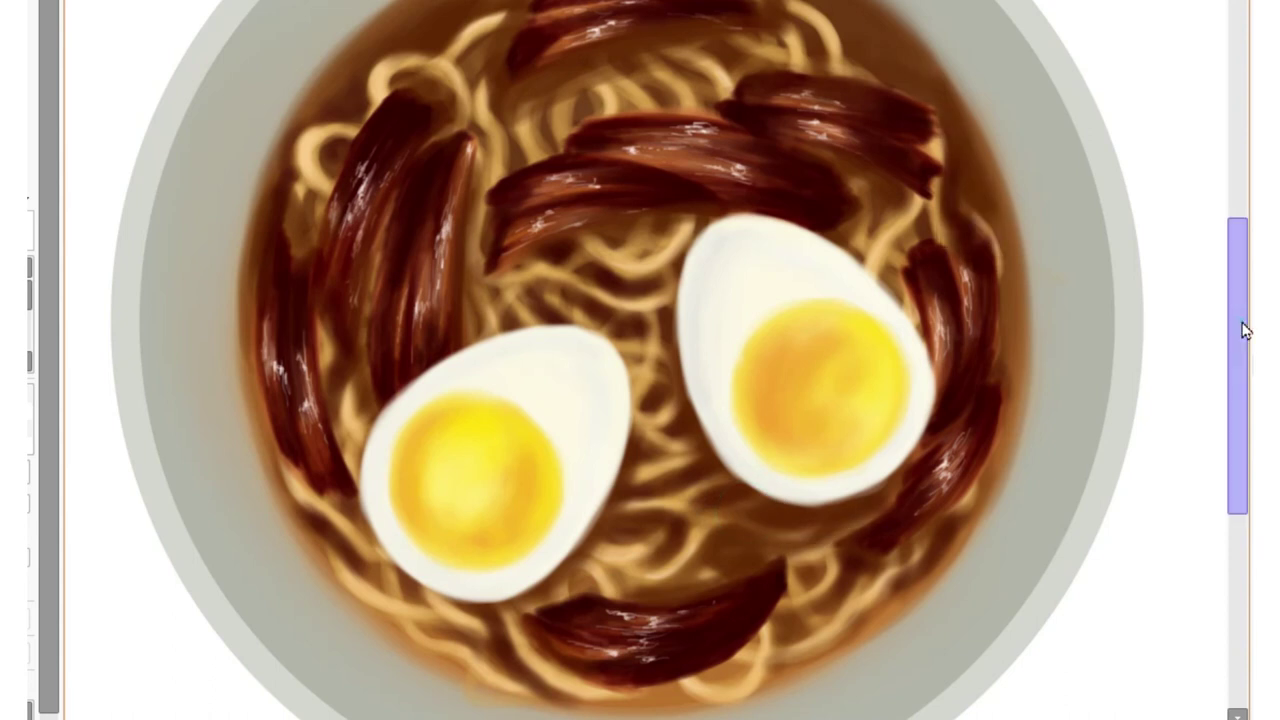
scroll(1240, 330, up, 2)
scroll(474, 134, down, 2)
scroll(320, 537, down, 3)
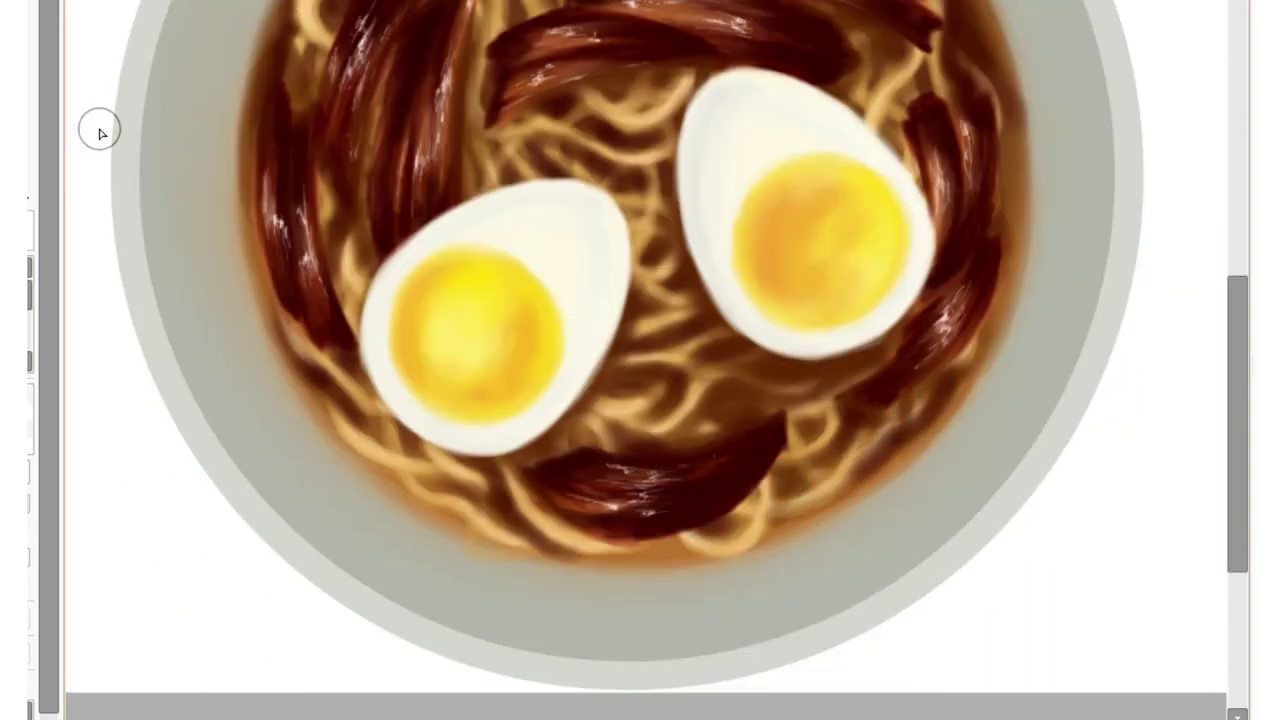
click(640, 322)
scroll(658, 432, up, 1)
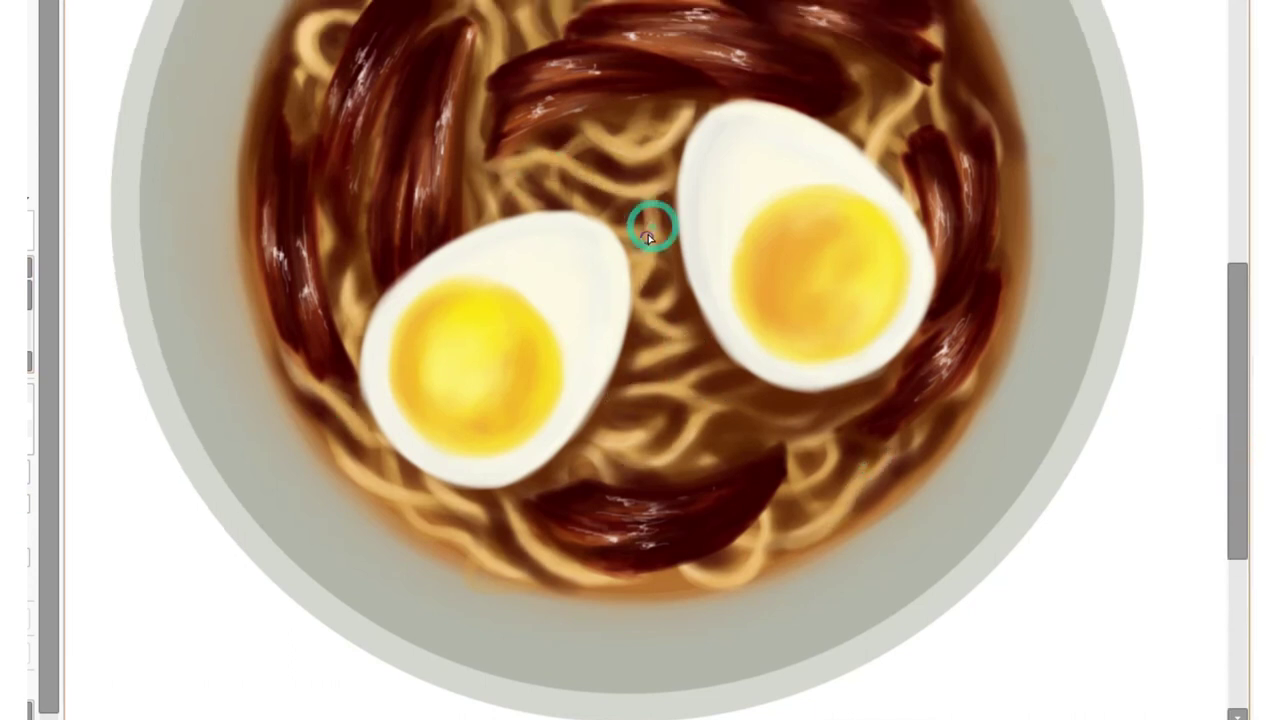
scroll(651, 220, up, 2)
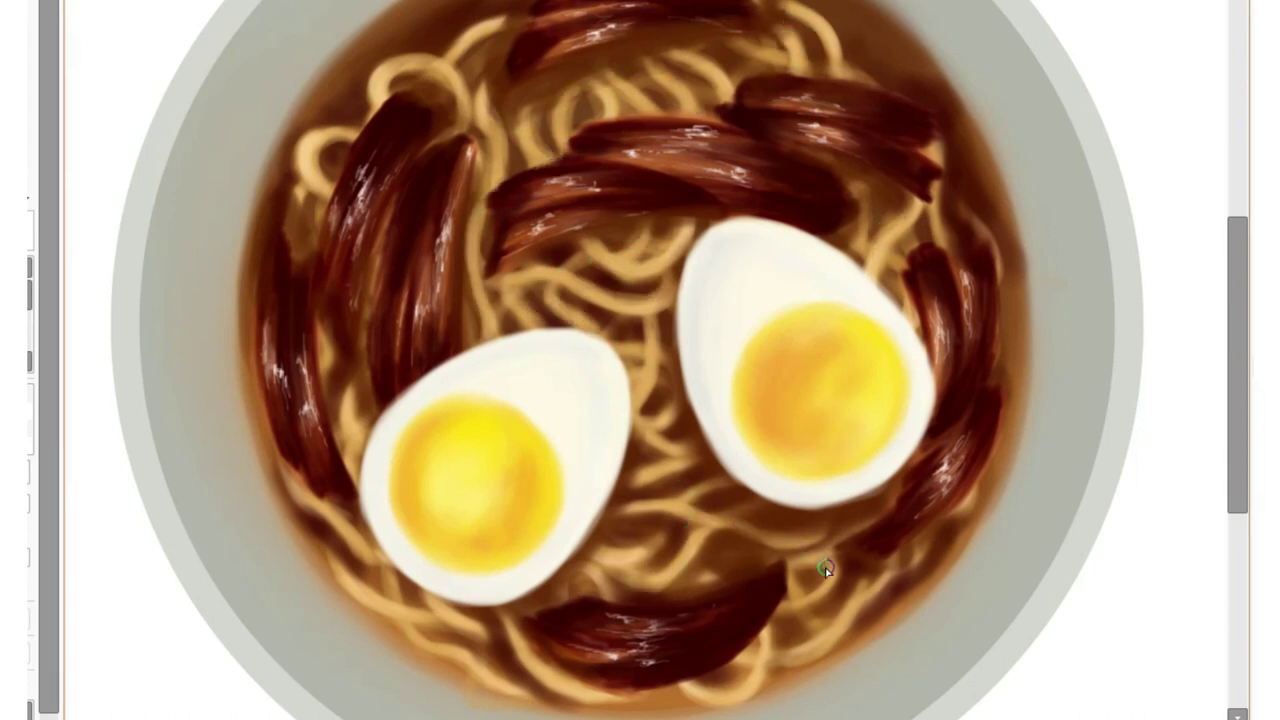
Deepen the left egg yolk with darker orange shading.
drag(1237, 436, 1237, 420)
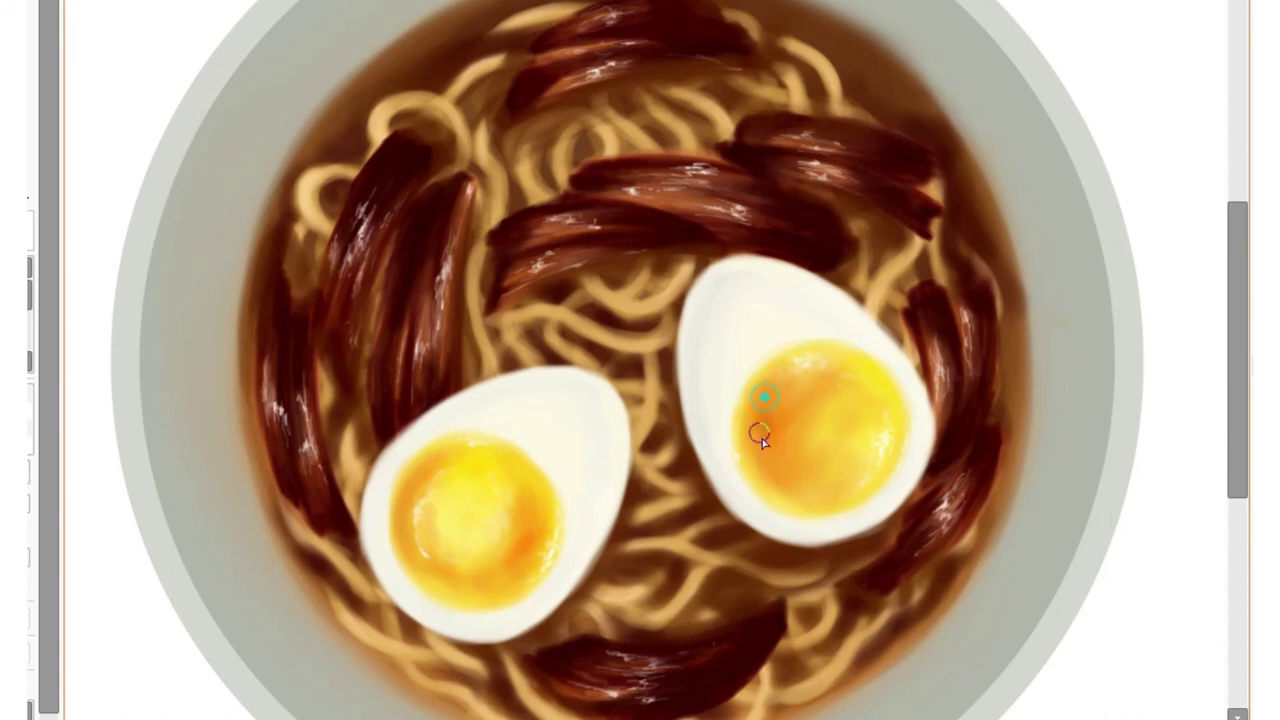
drag(430, 587, 536, 529)
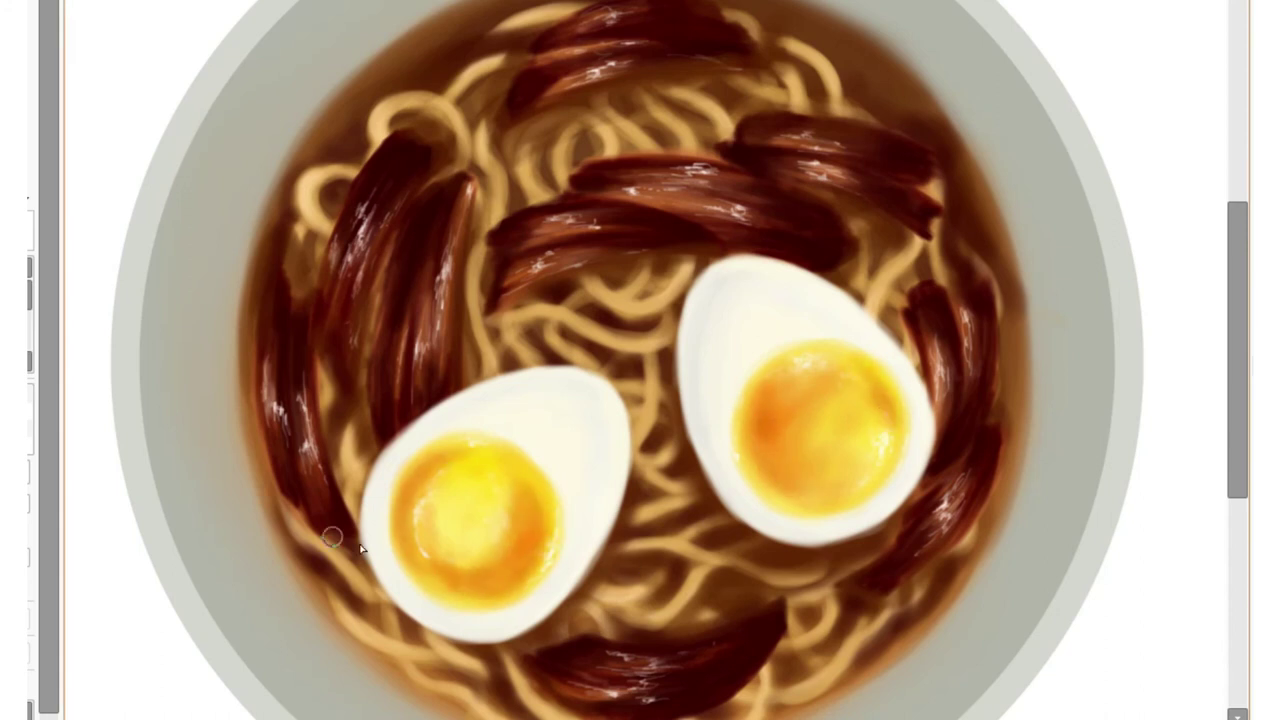
scroll(1231, 423, up, 1)
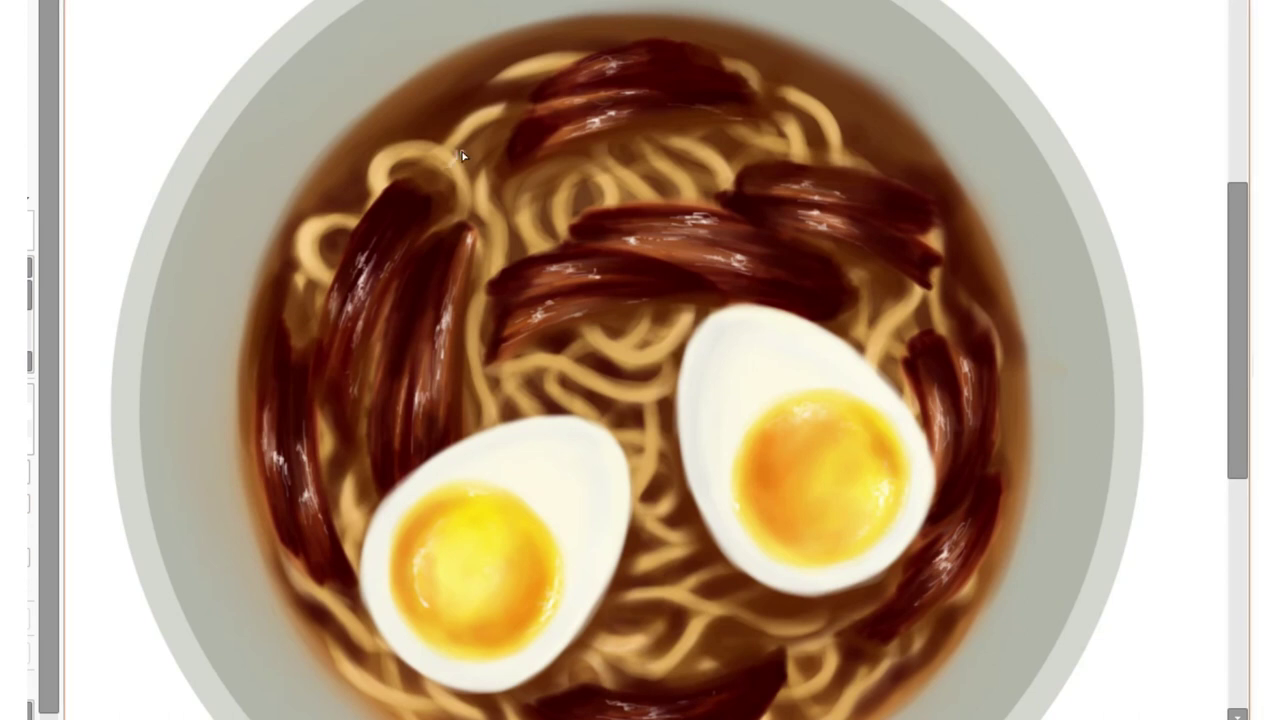
Paint light gloss strokes on the broth along the upper-left and top rim.
drag(360, 130, 366, 114)
drag(480, 65, 558, 36)
scroll(1240, 363, down, 1)
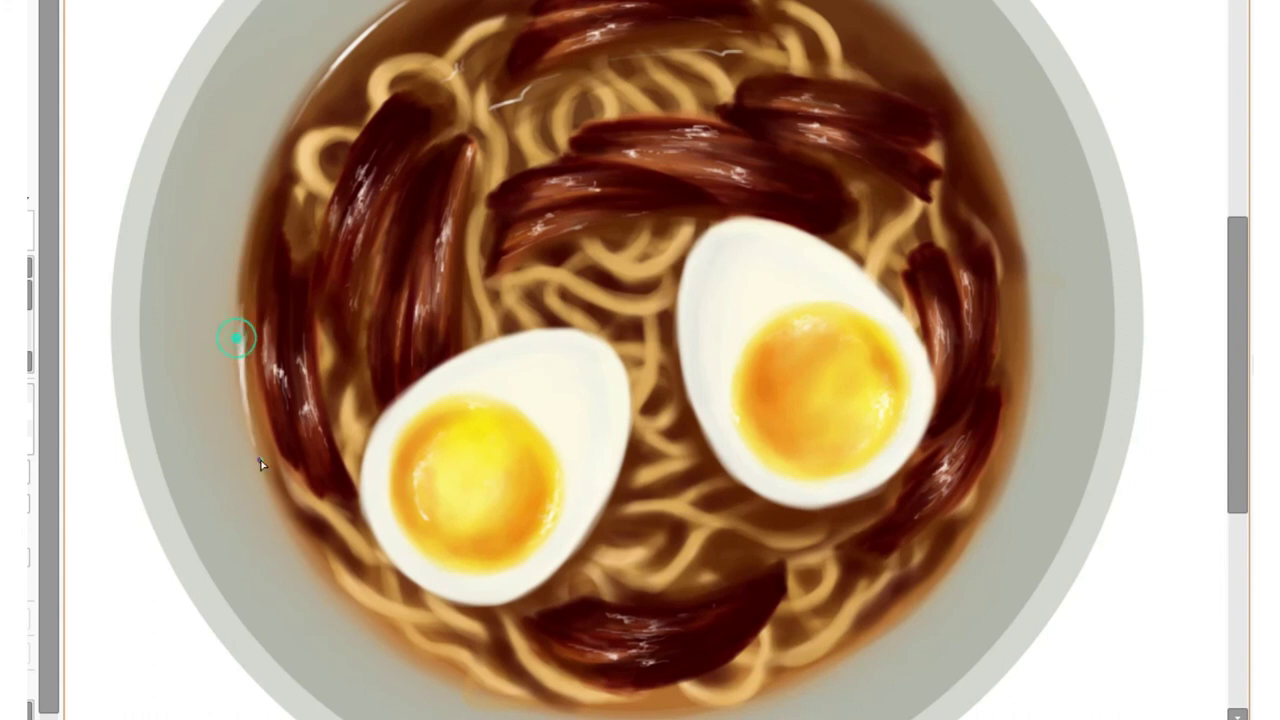
scroll(1237, 369, up, 1)
drag(338, 192, 372, 146)
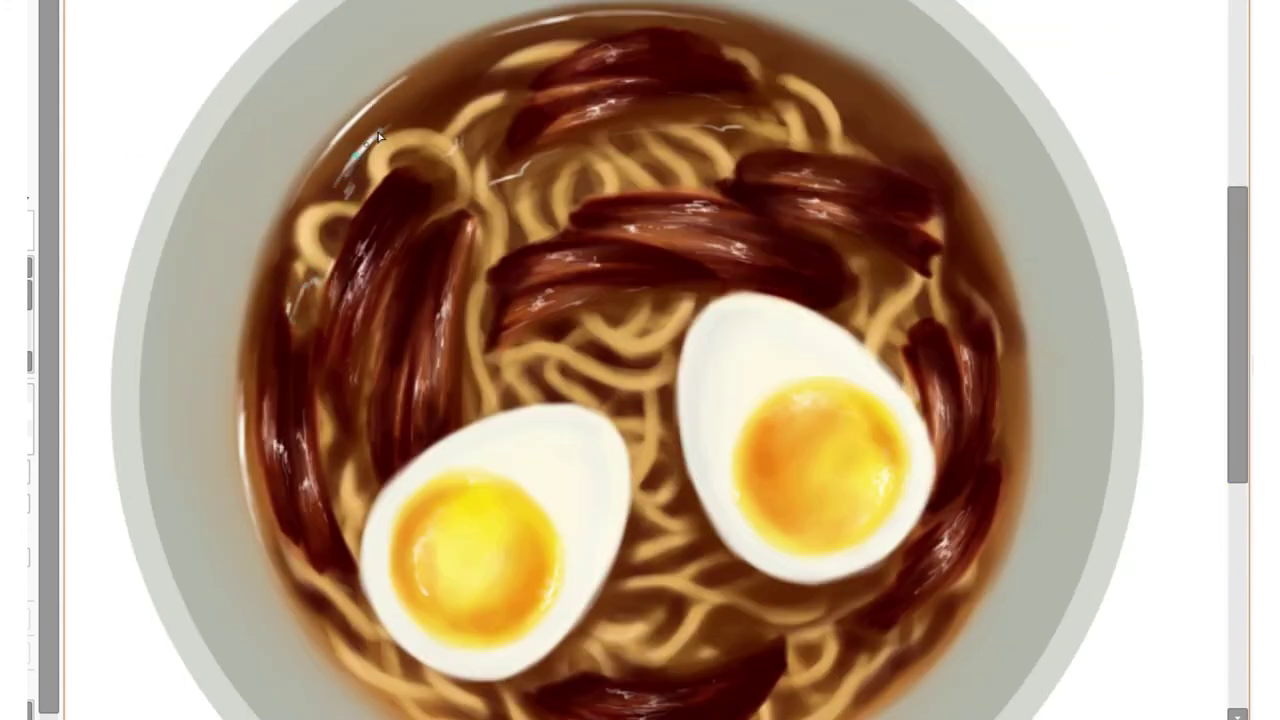
key(4)
key(4)
key(4)
key(4)
key(4)
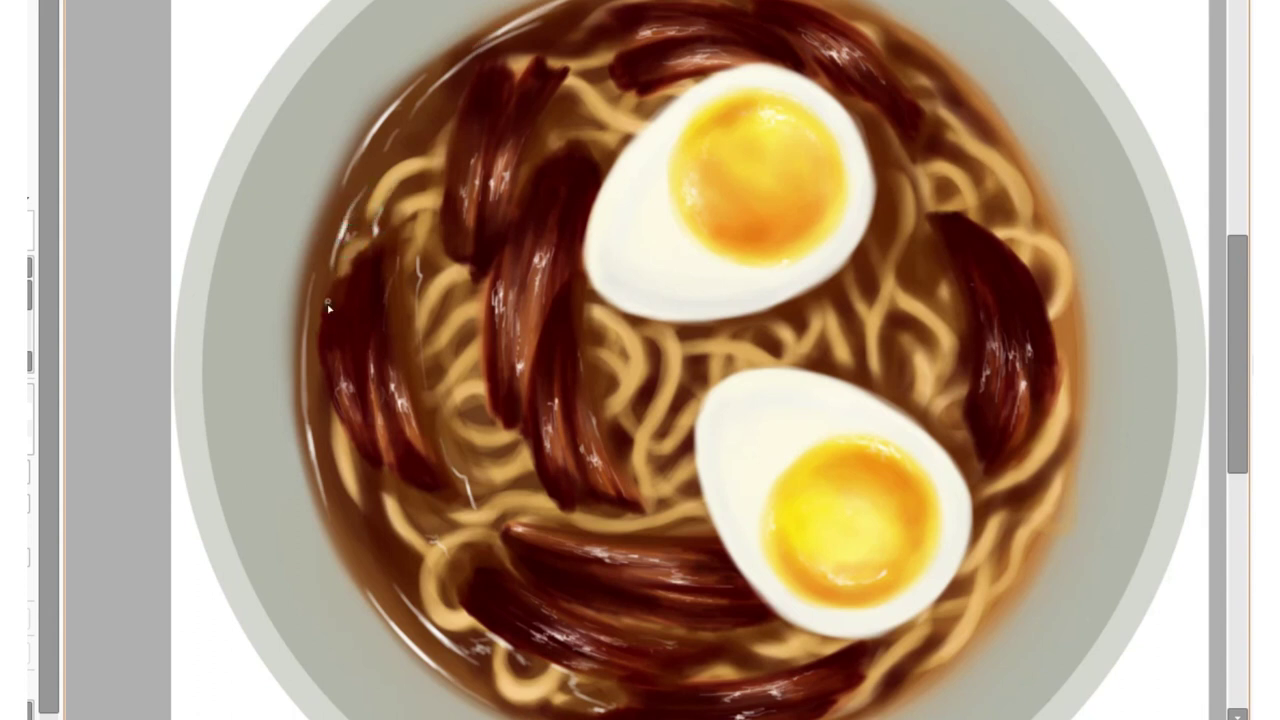
Rotate the canvas view with 4 and paint a thin white highlight along a noodle.
key(4)
key(4)
key(4)
key(4)
key(4)
key(4)
key(4)
key(4)
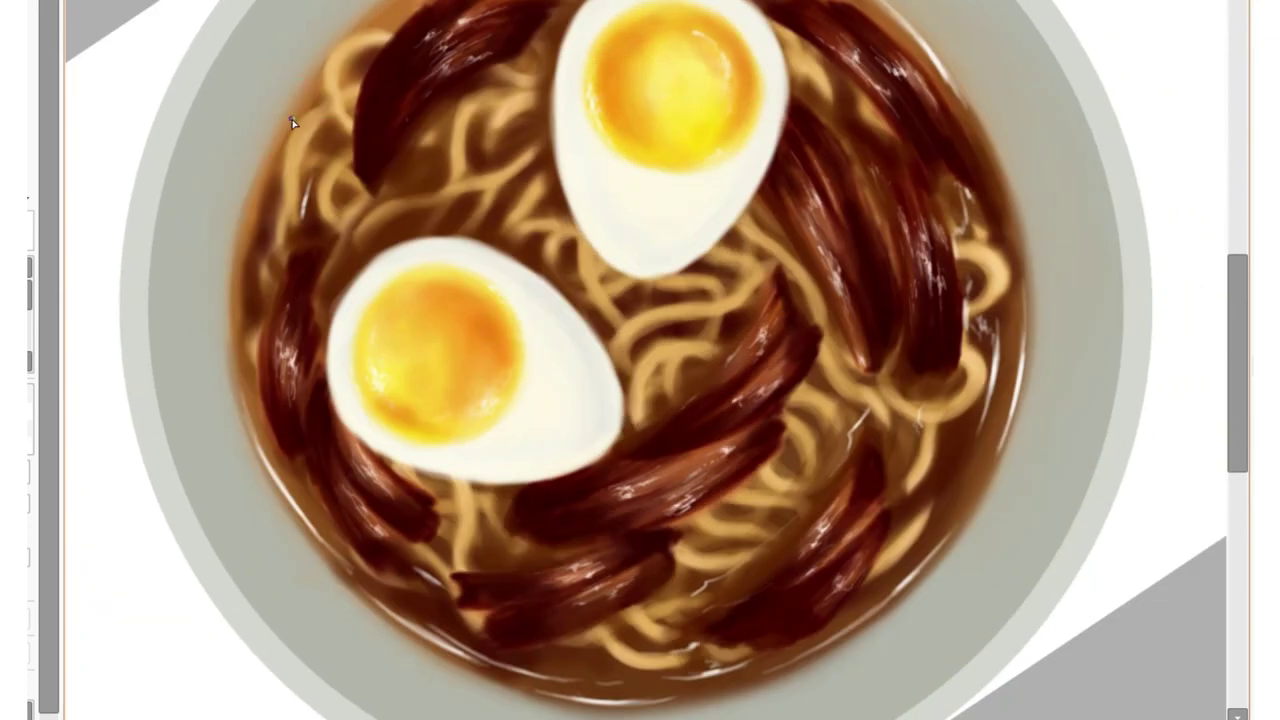
key(4)
key(4)
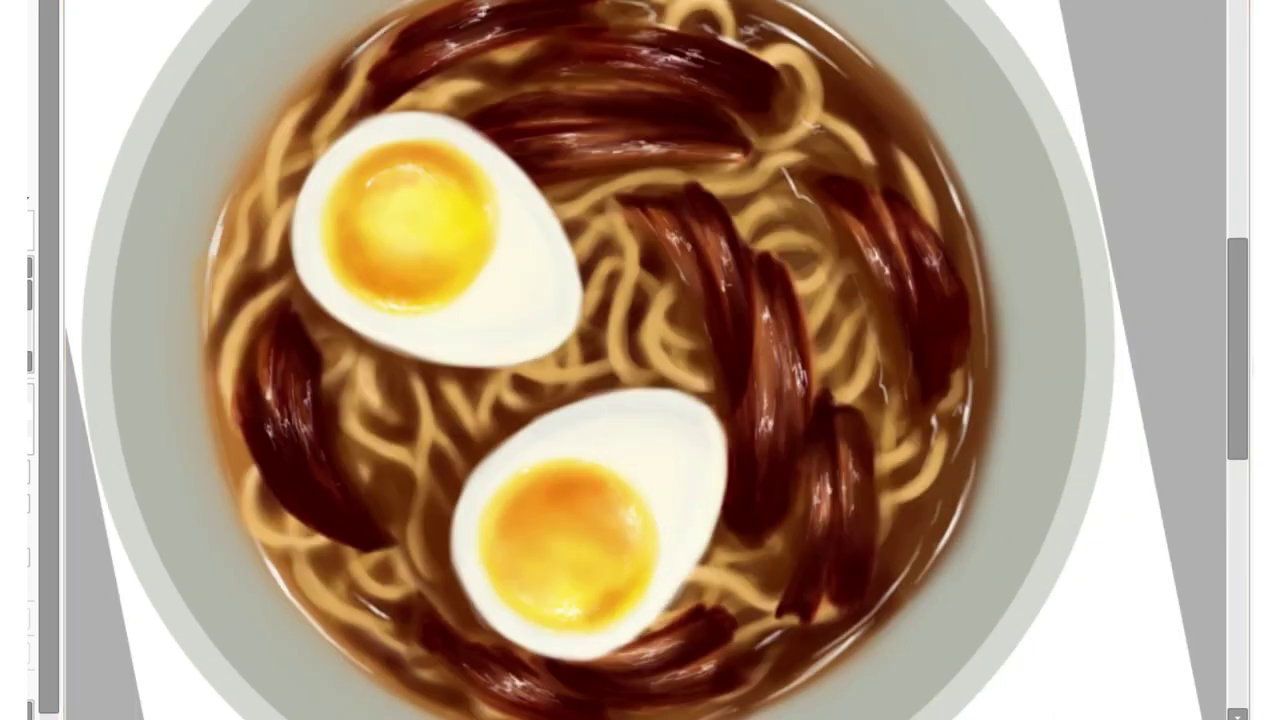
key(4)
key(4)
key(4)
key(4)
key(4)
drag(645, 170, 692, 183)
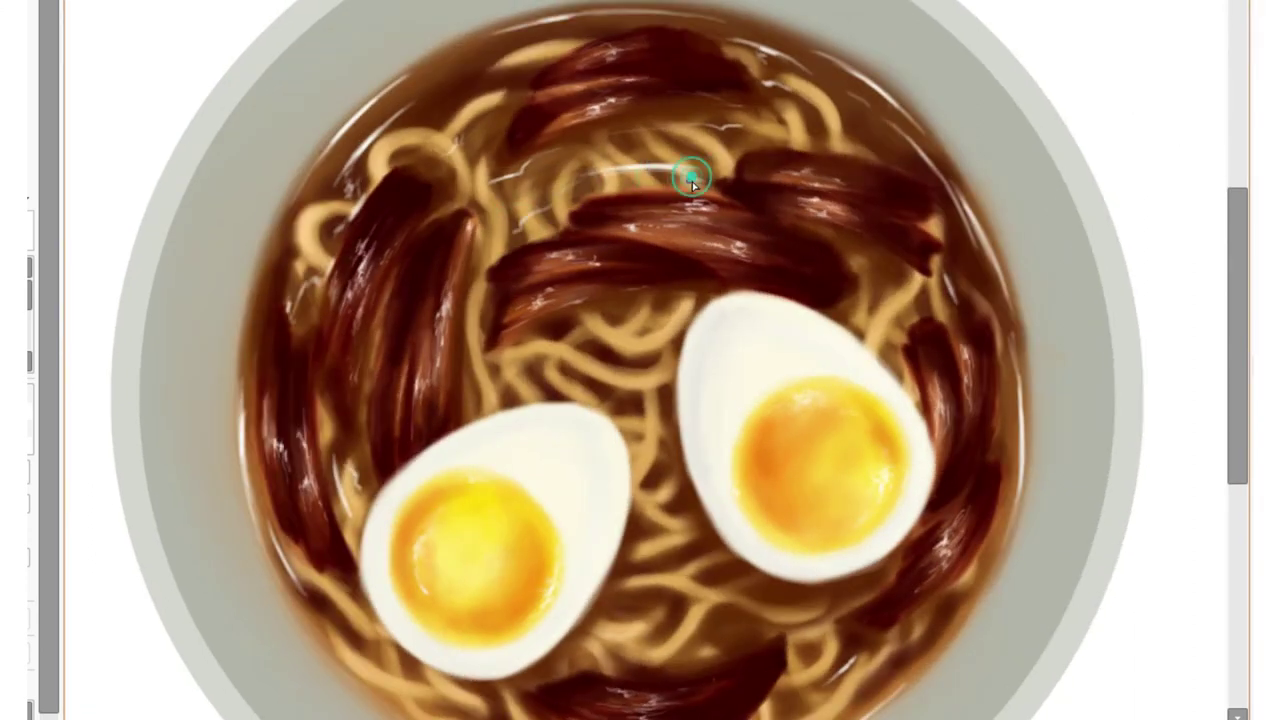
key(4)
key(4)
key(4)
key(4)
key(4)
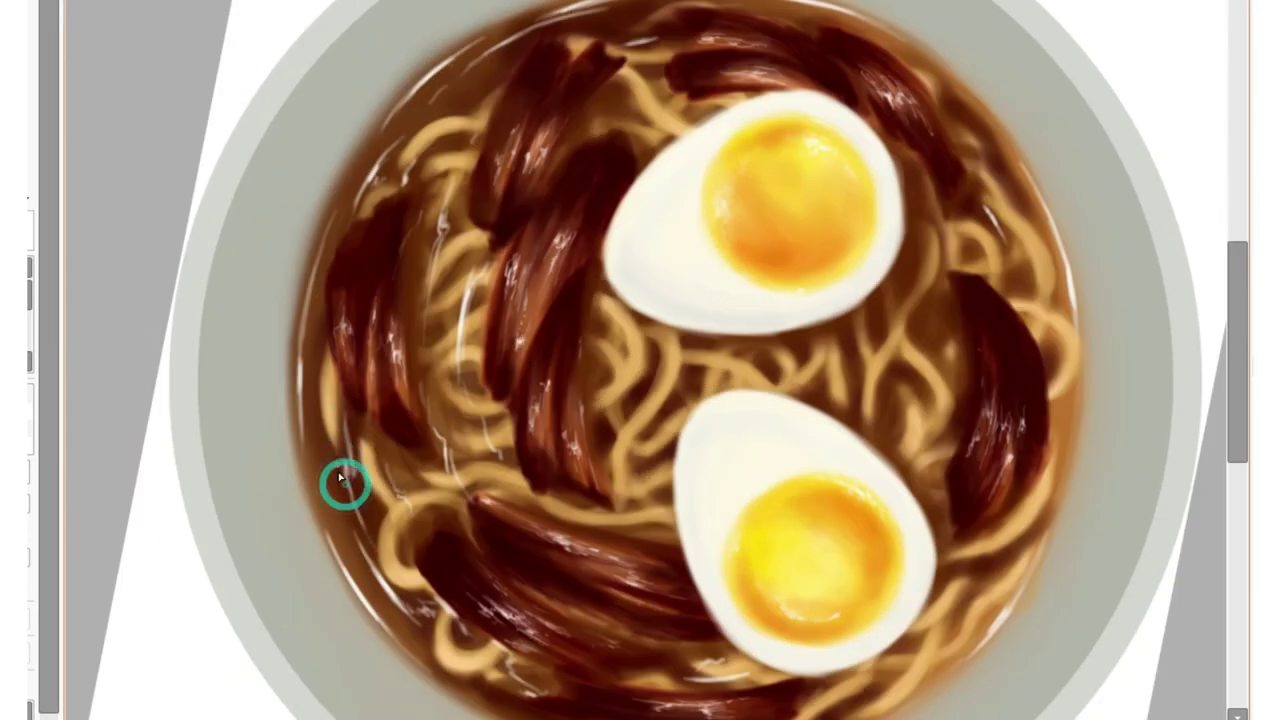
key(4)
key(4)
key(4)
key(4)
key(4)
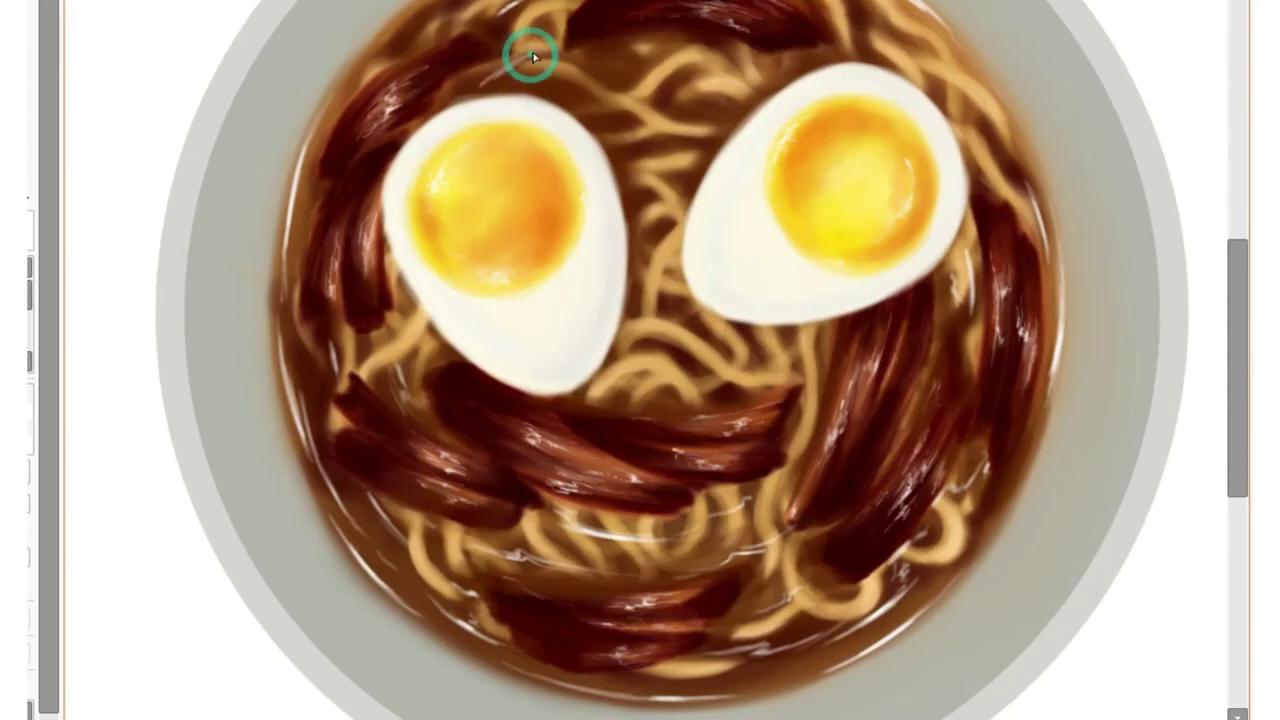
key(4)
key(4)
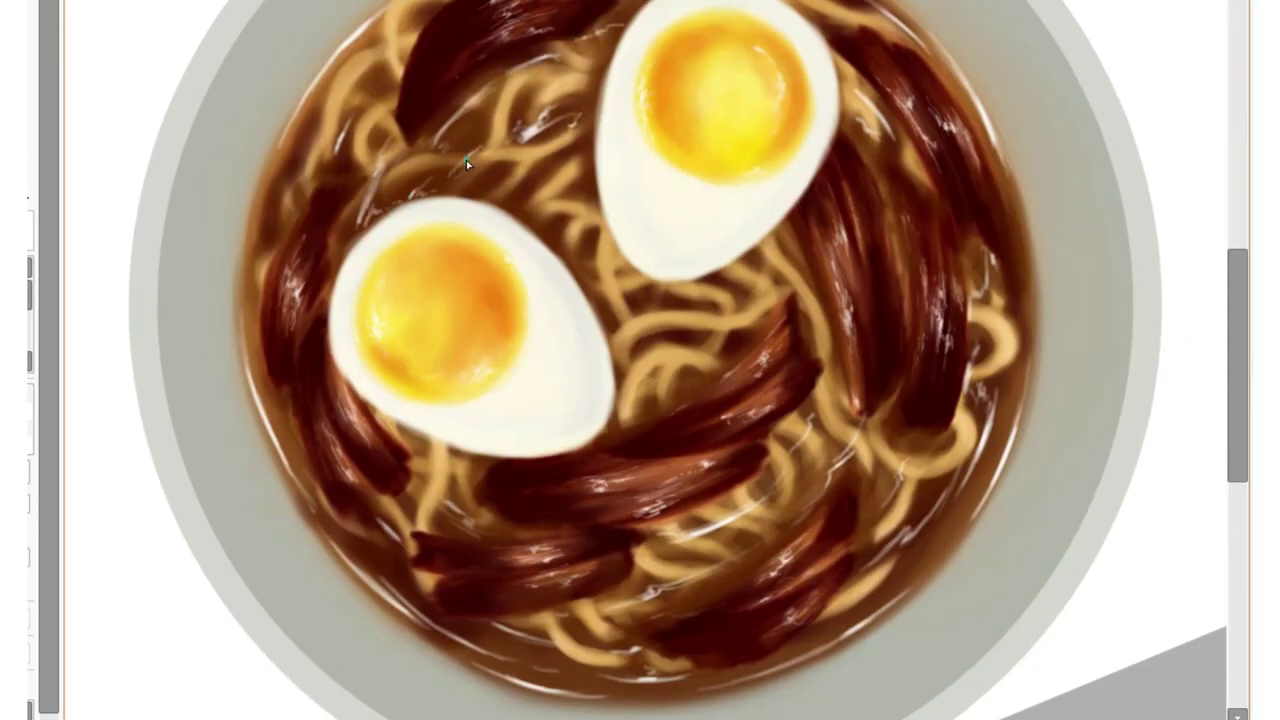
key(4)
key(4)
key(4)
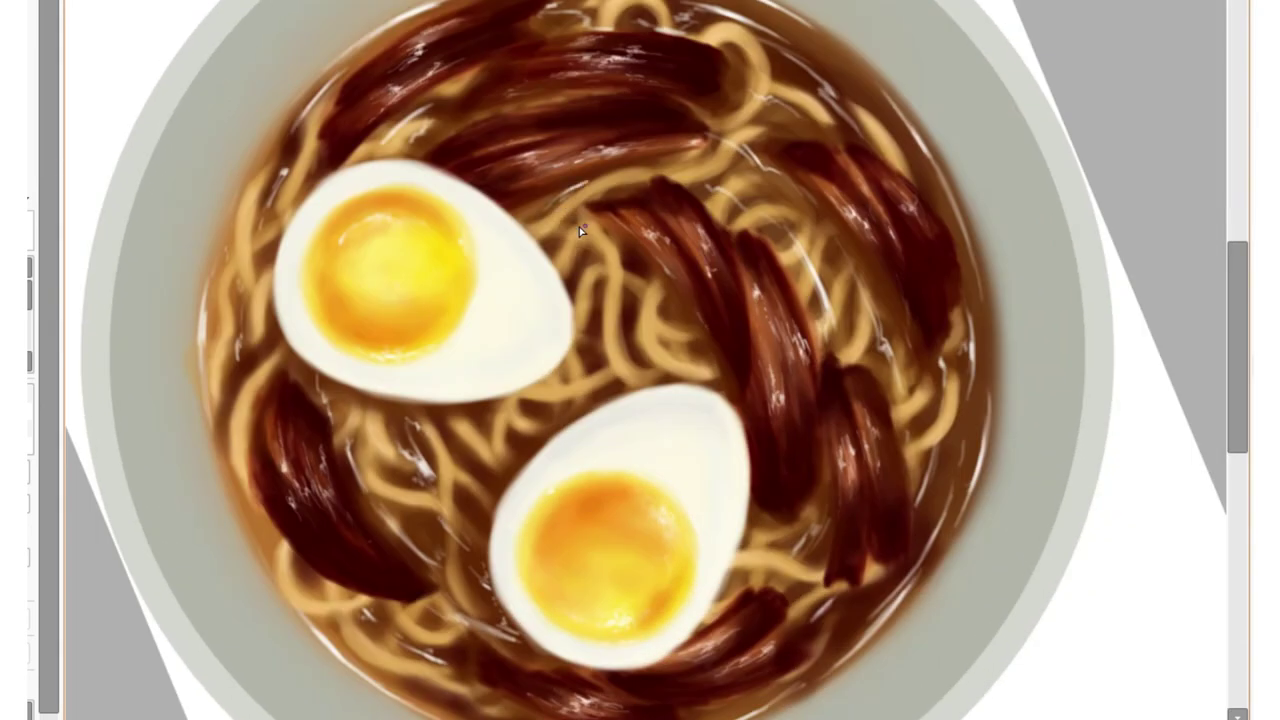
key(4)
key(4)
key(4)
key(4)
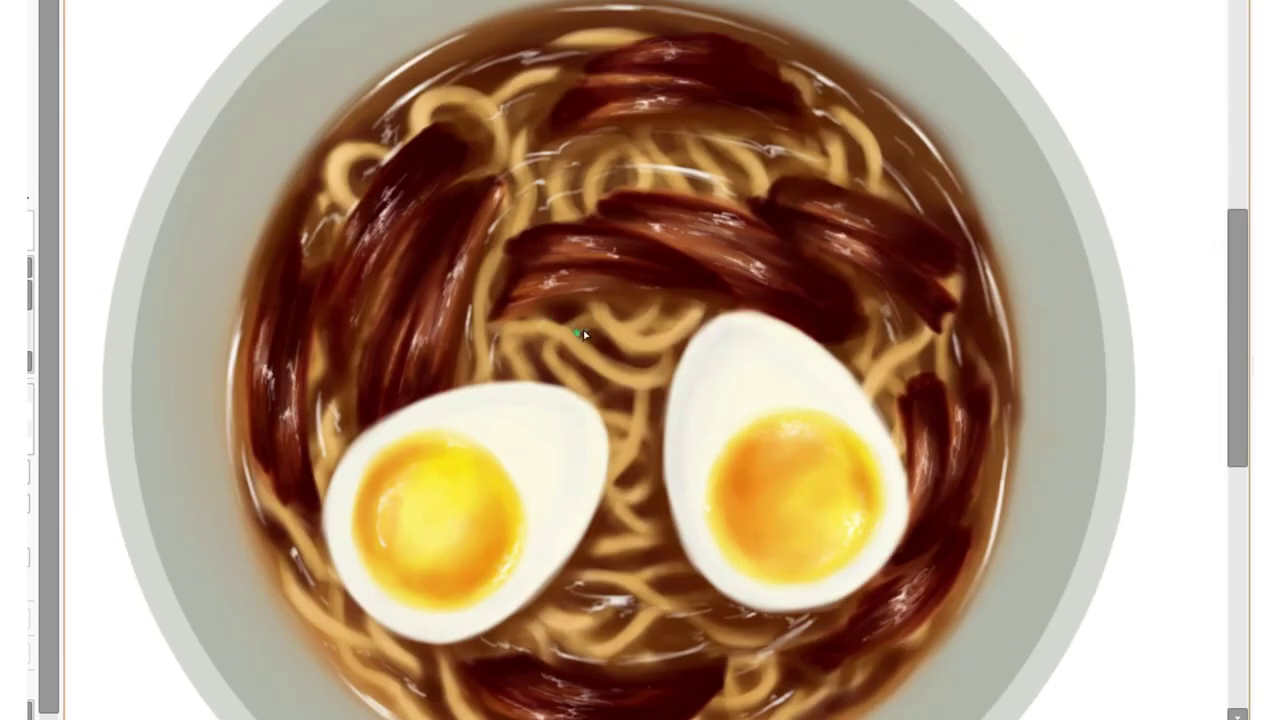
Keep rotating around the bowl, then reset rotation to upright and zoom in closer.
key(4)
key(4)
key(4)
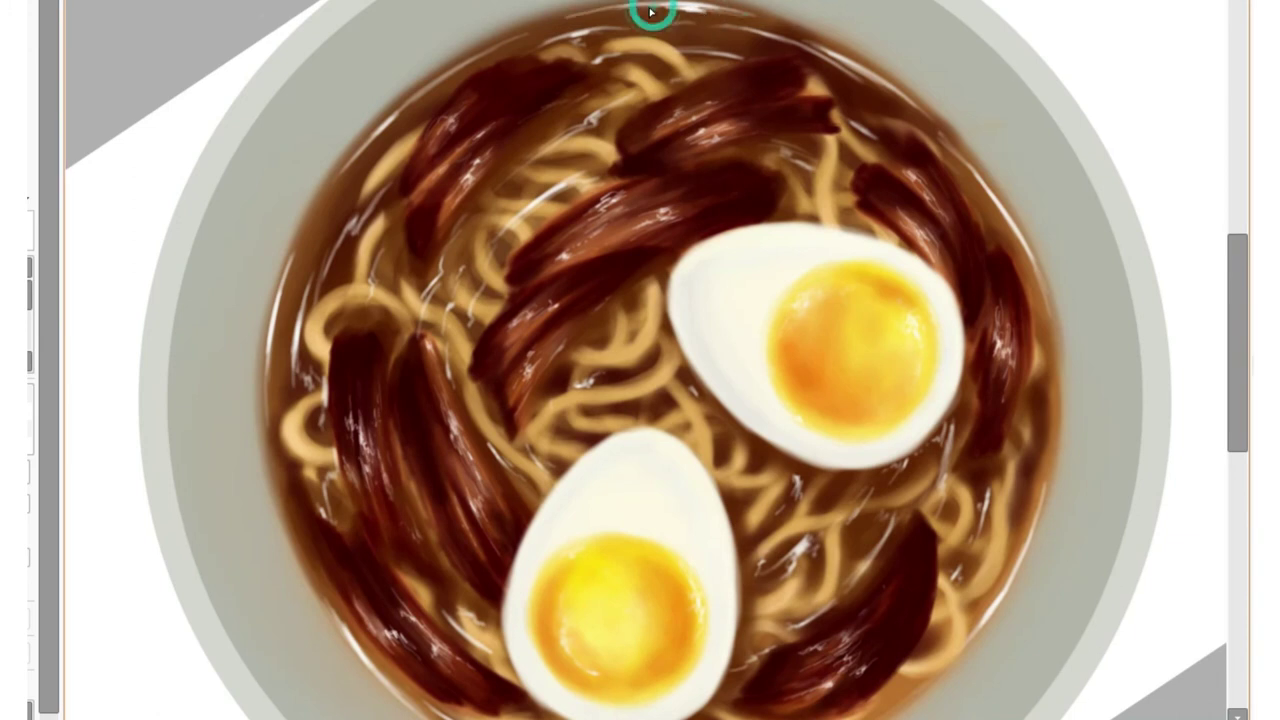
key(4)
key(4)
key(4)
key(4)
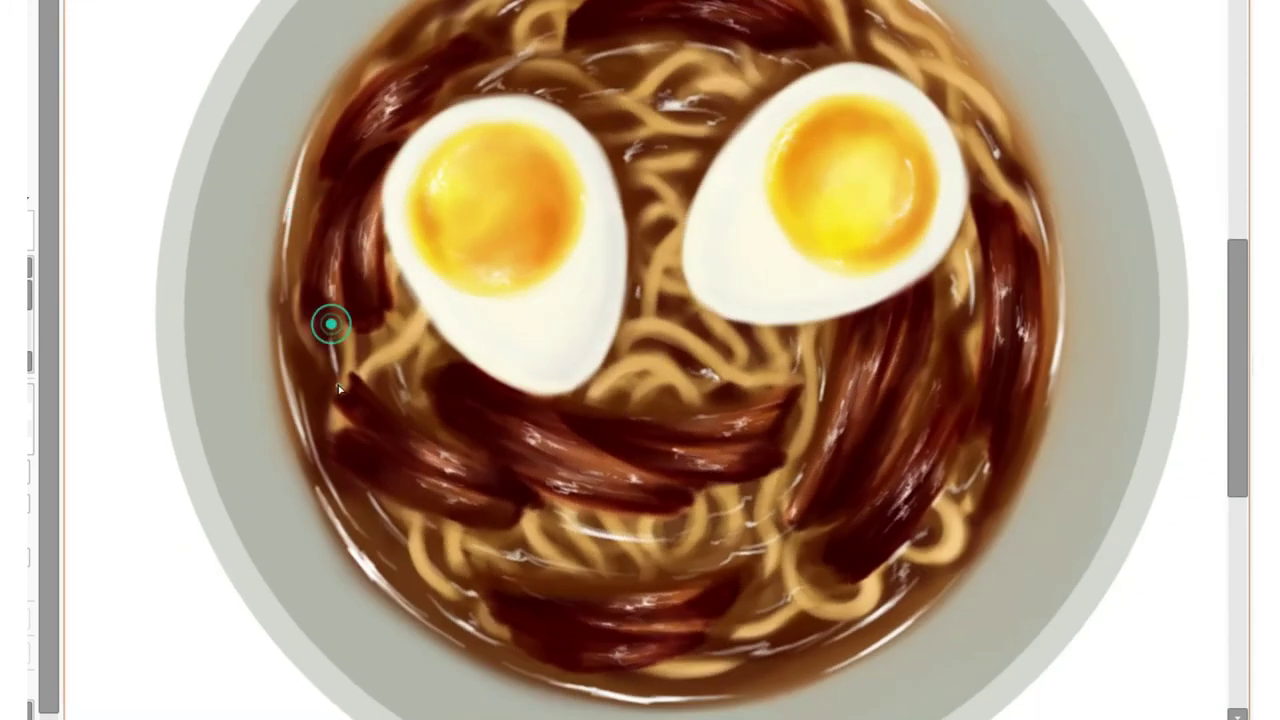
key(4)
key(4)
key(4)
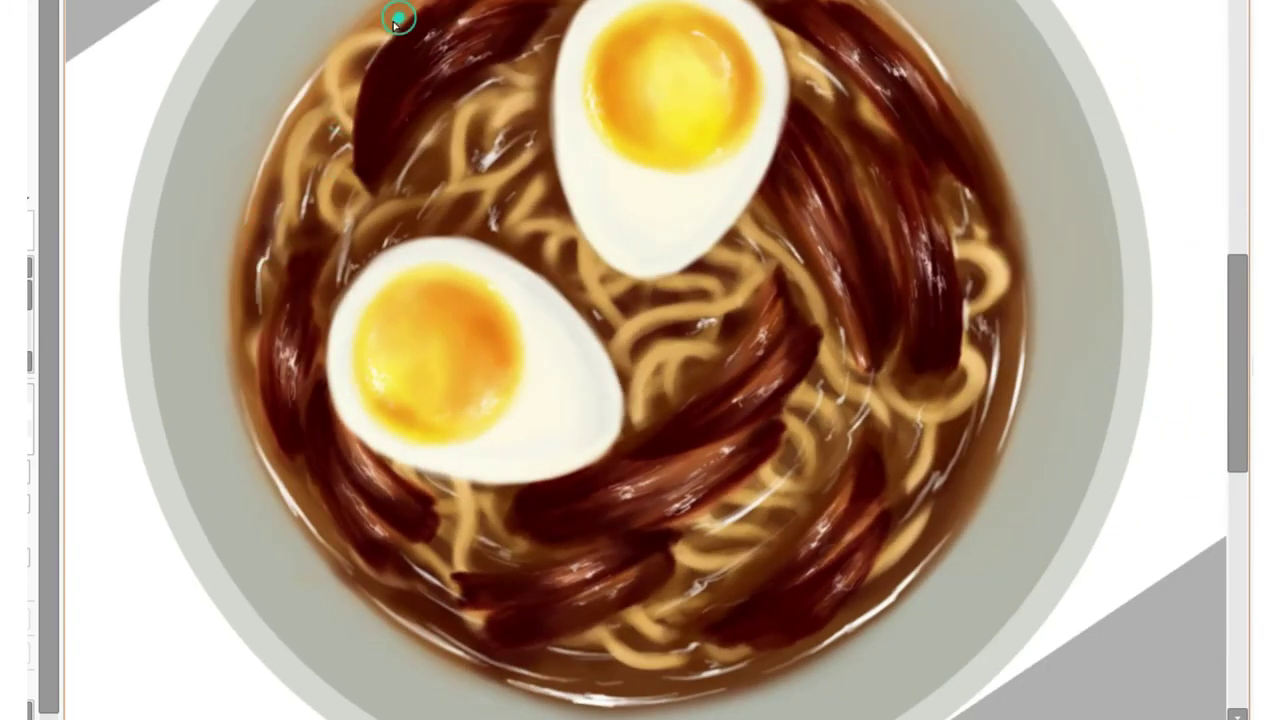
key(4)
key(4)
key(4)
key(4)
key(4)
key(4)
key(4)
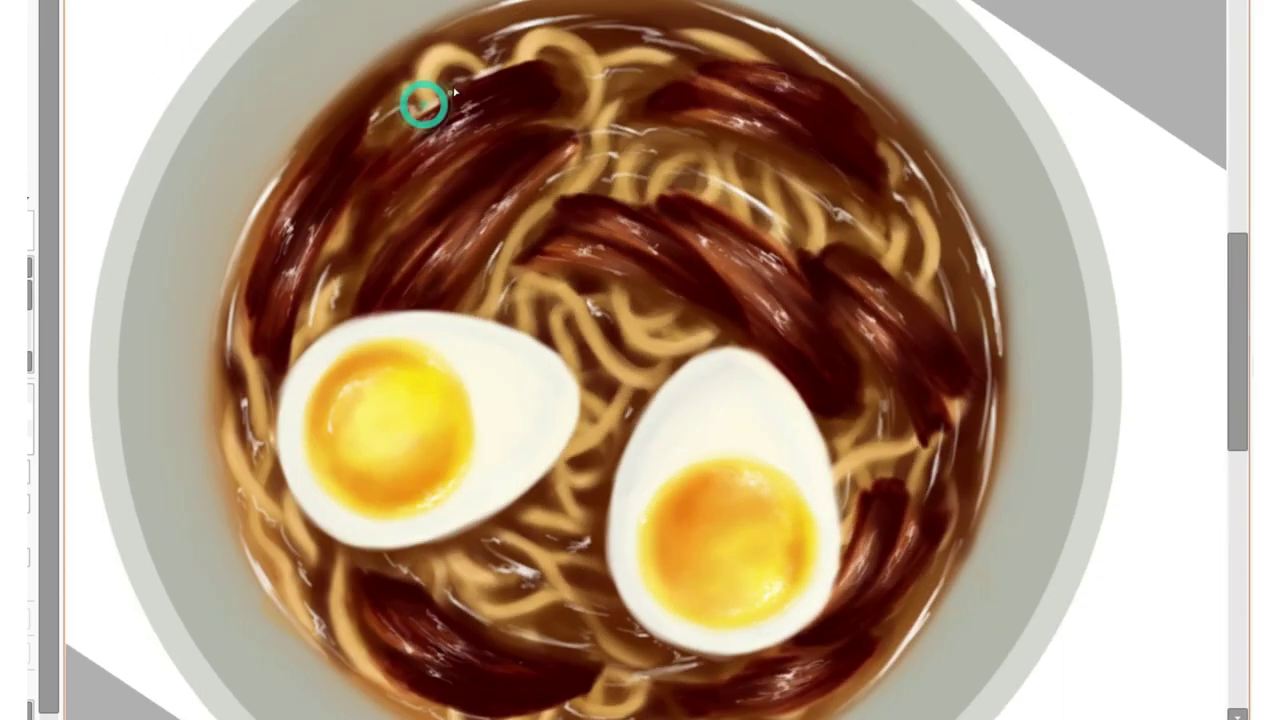
key(4)
key(4)
key(4)
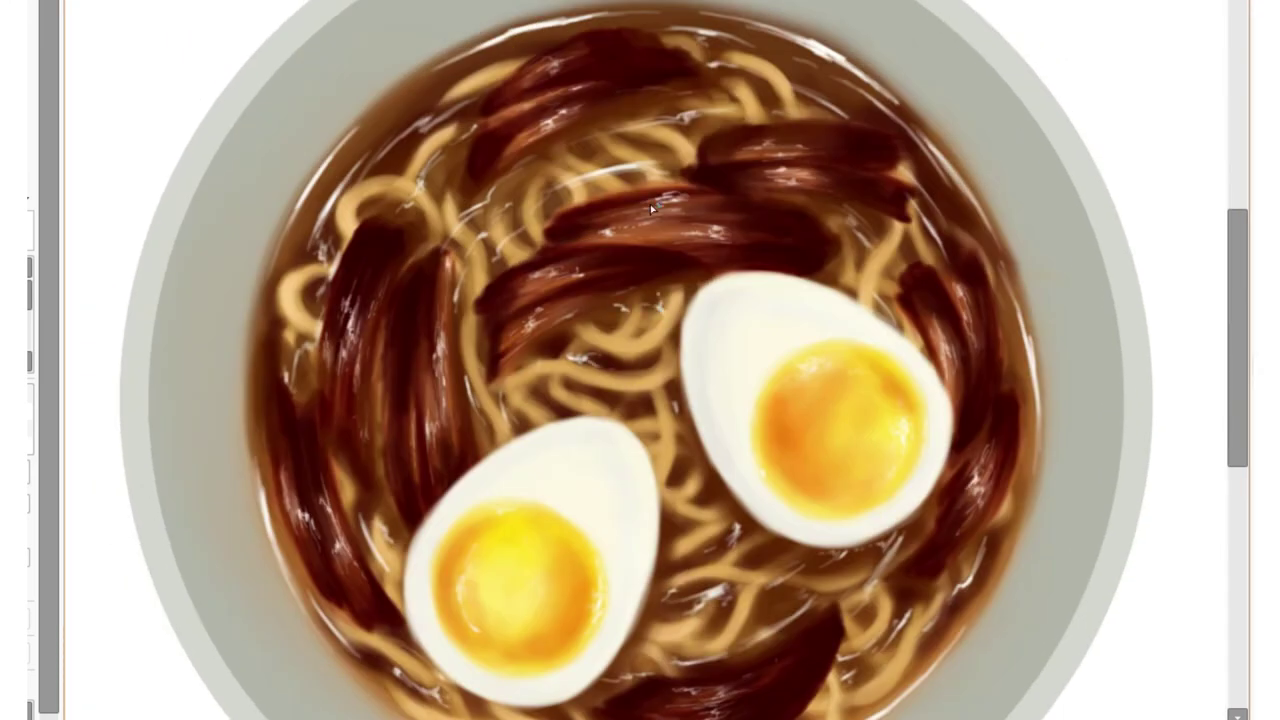
key(4)
key(4)
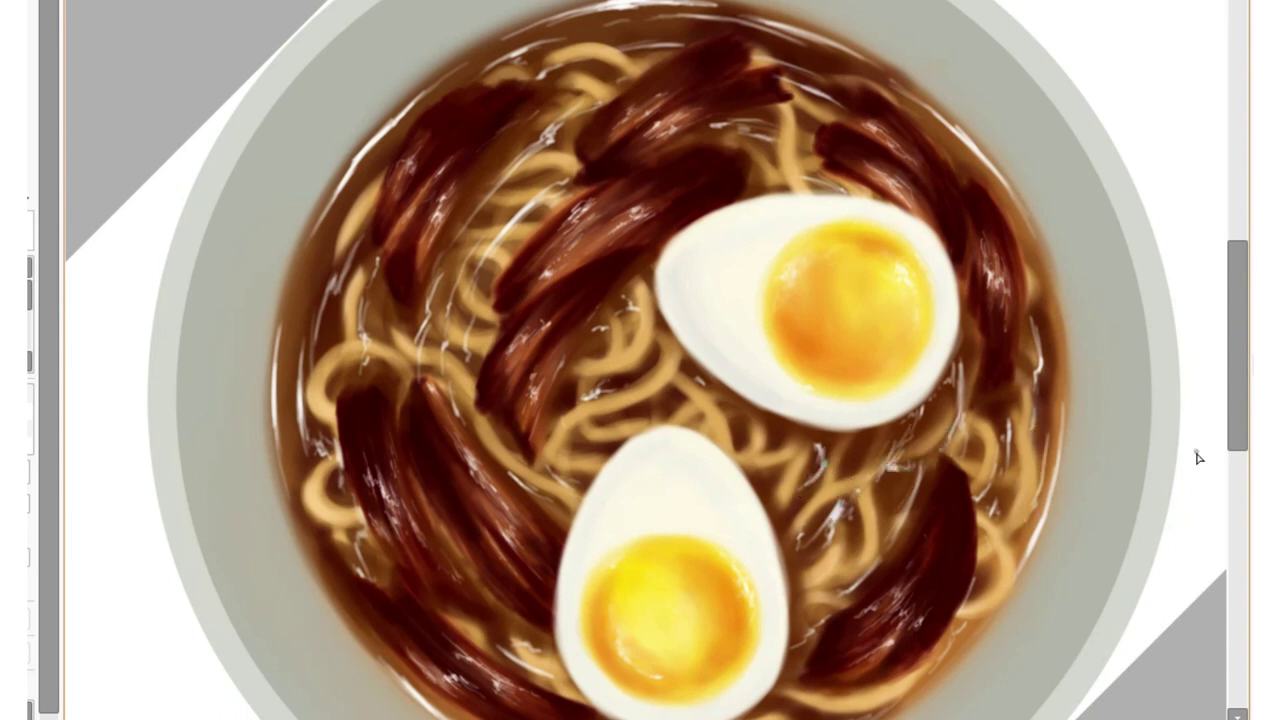
key(6)
key(6)
key(5)
key(plus)
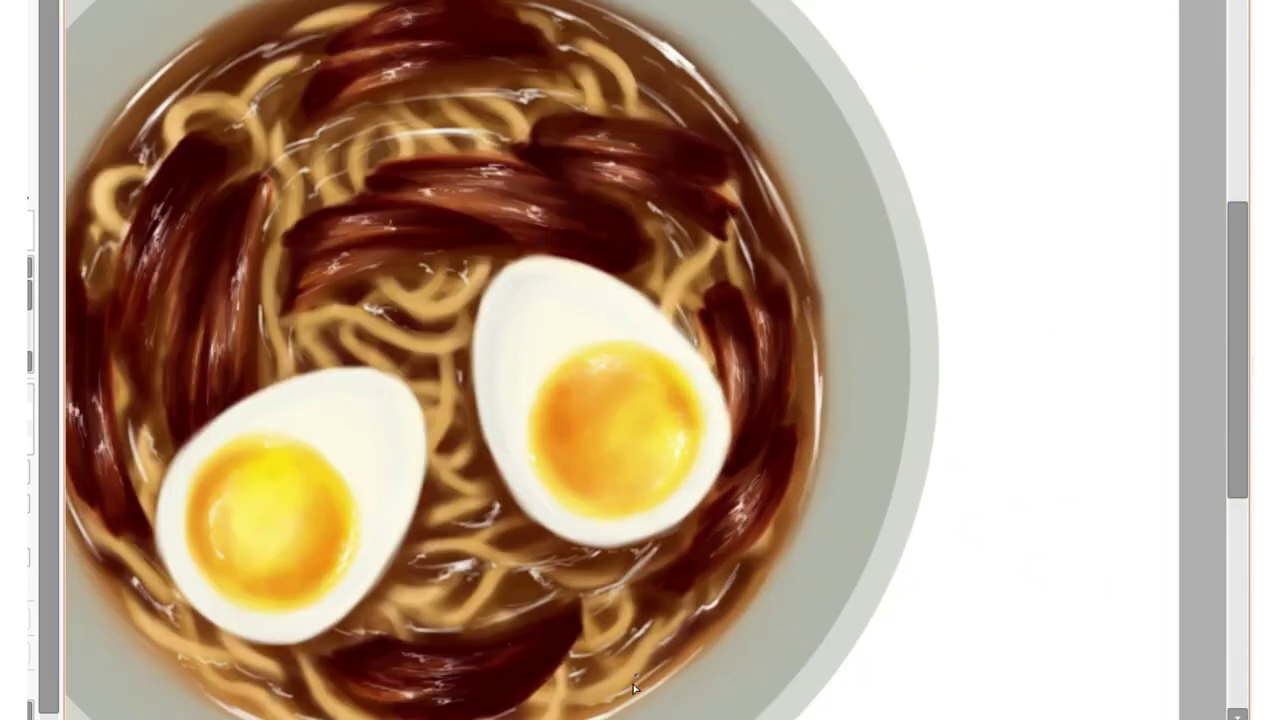
key(plus)
key(plus)
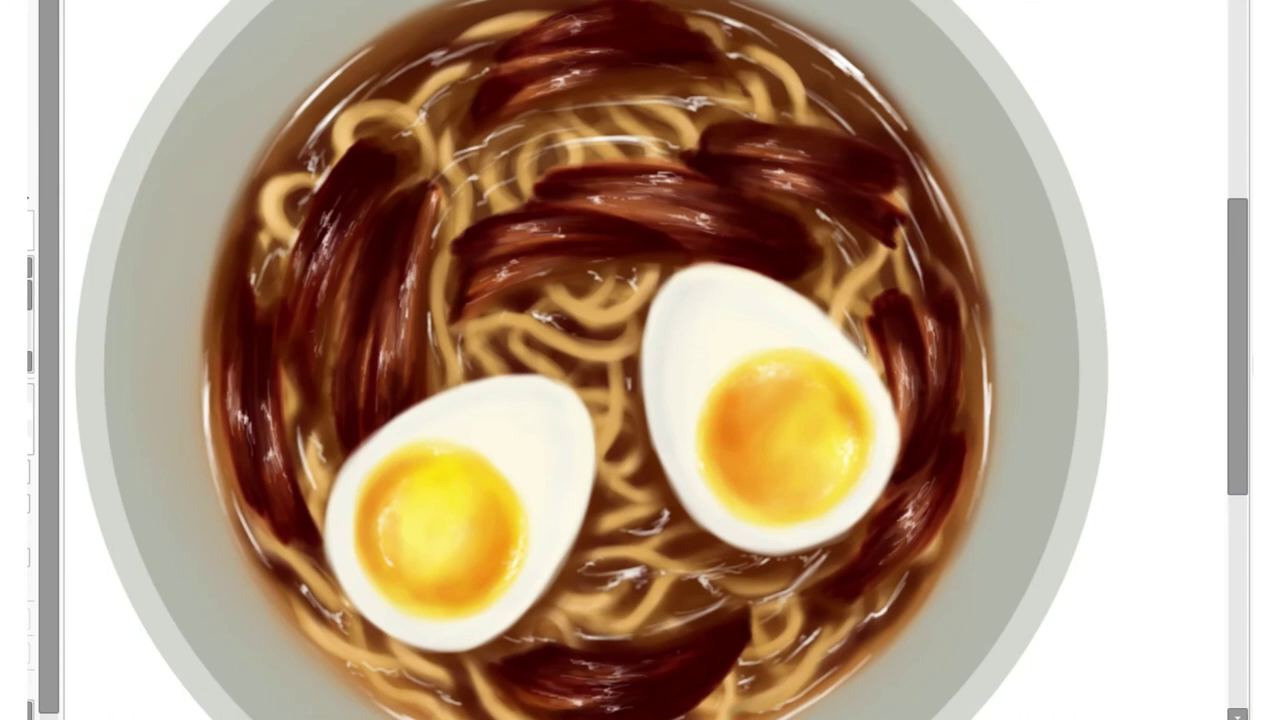
Paint six small green scallion slices on the noodles, upper broth, beside and between the eggs, and on the right egg.
drag(545, 330, 568, 321)
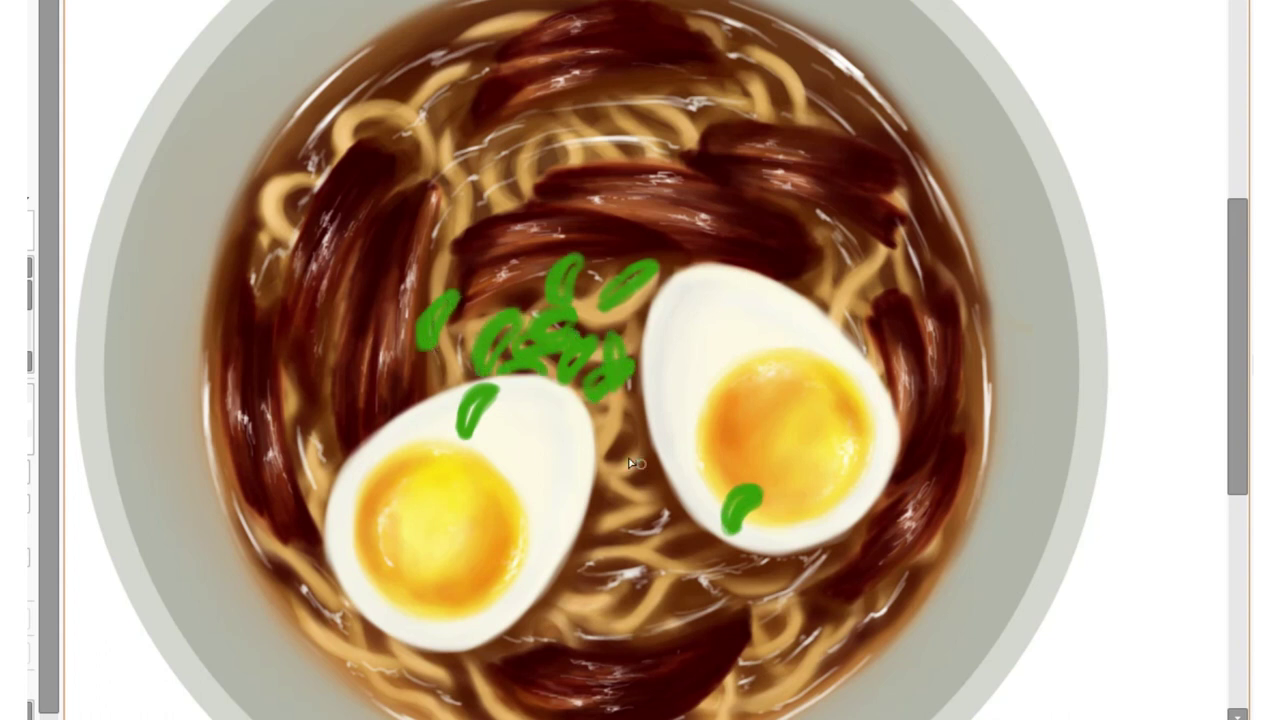
drag(630, 462, 626, 488)
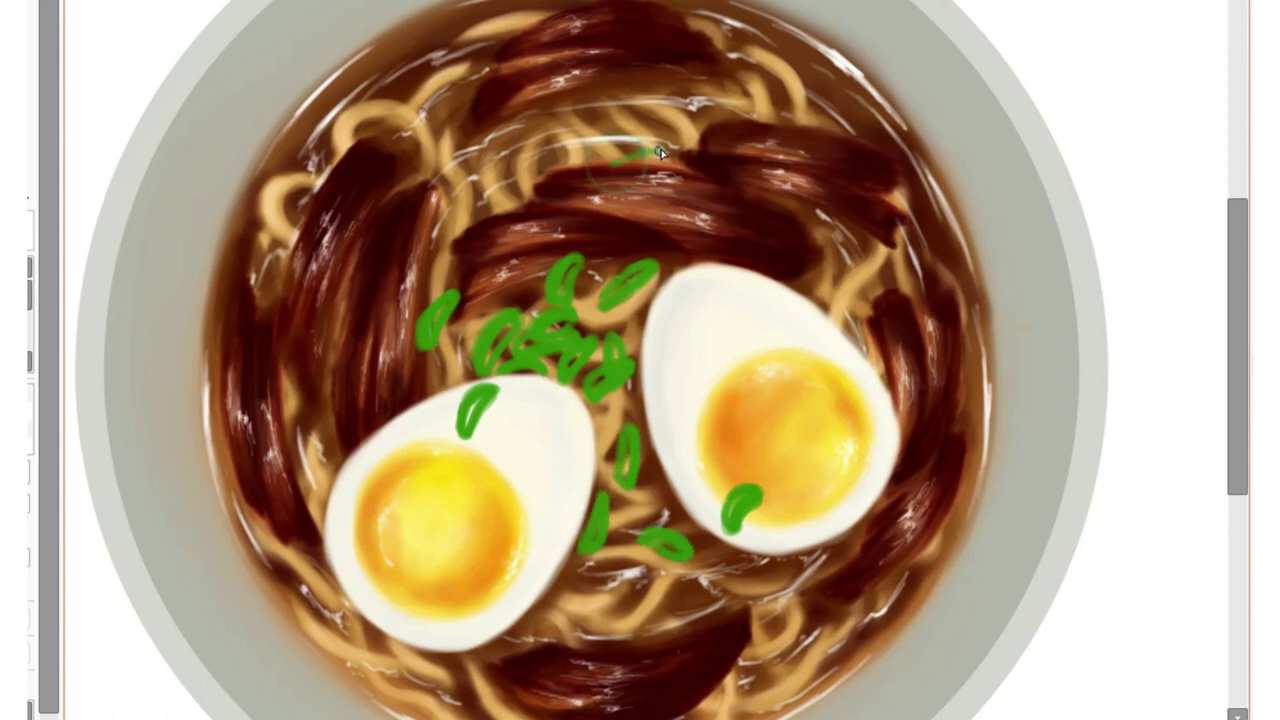
drag(660, 152, 612, 152)
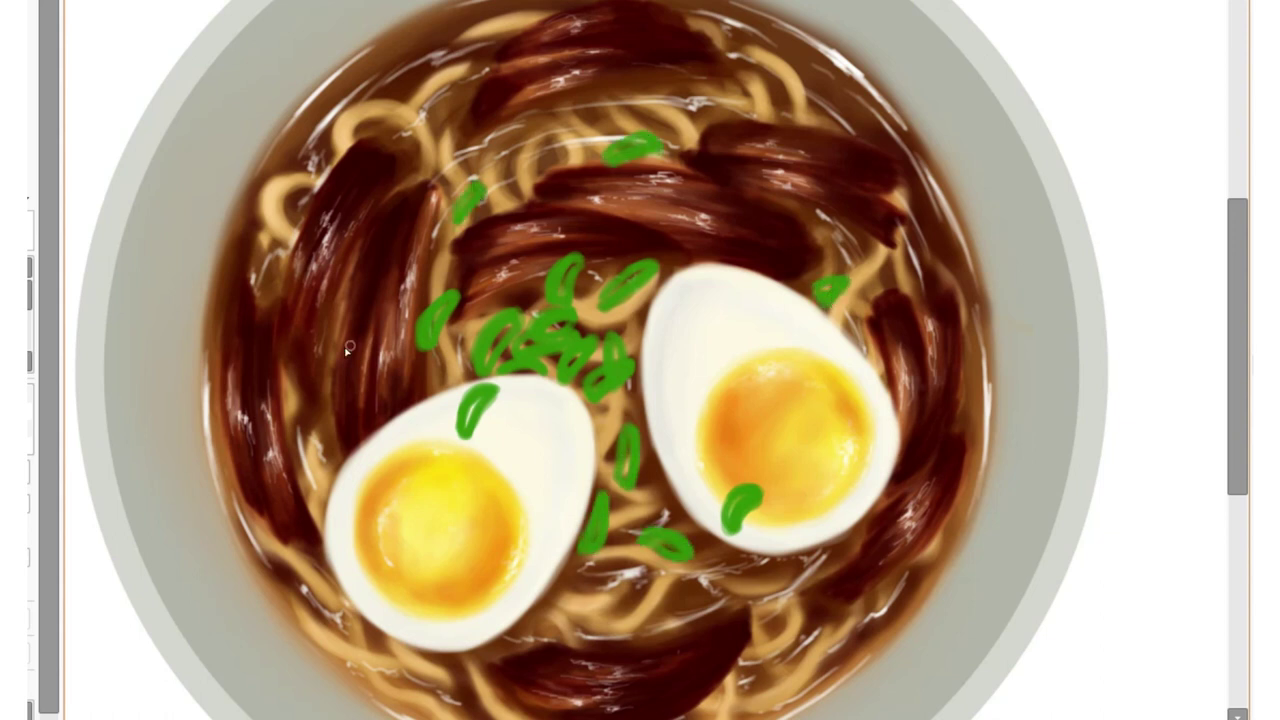
drag(348, 368, 318, 404)
drag(326, 420, 334, 449)
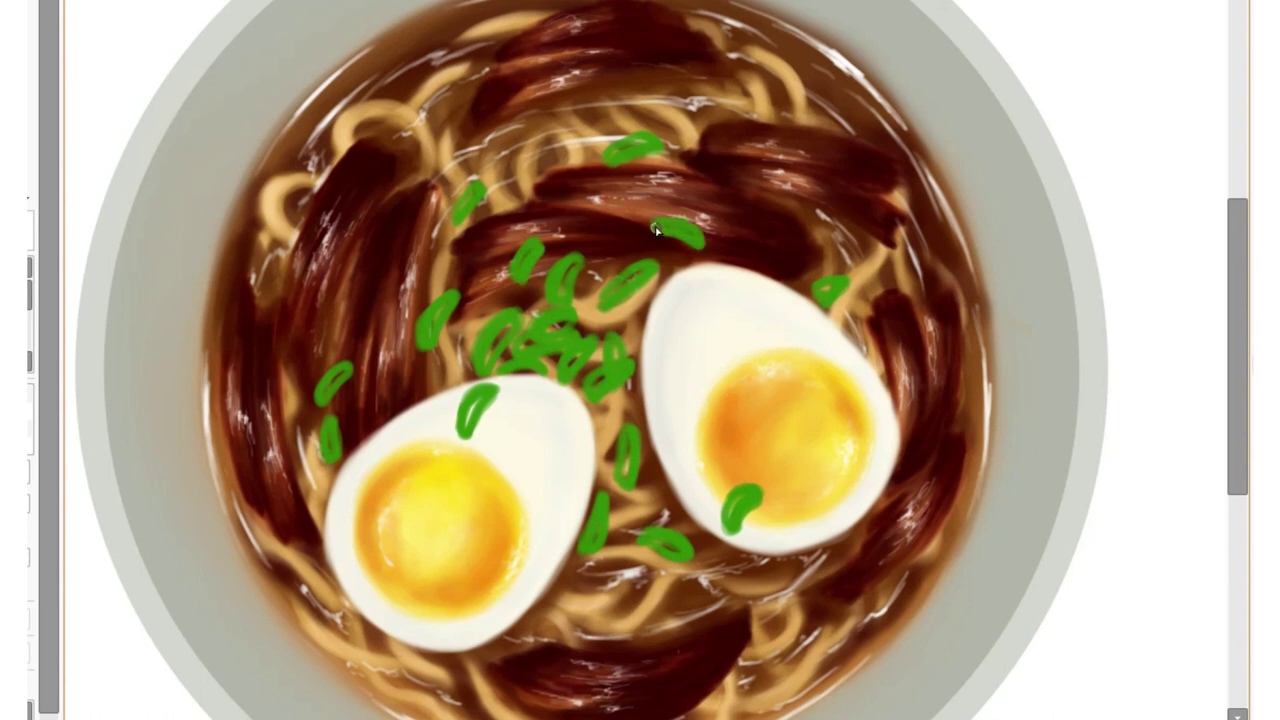
drag(718, 288, 712, 290)
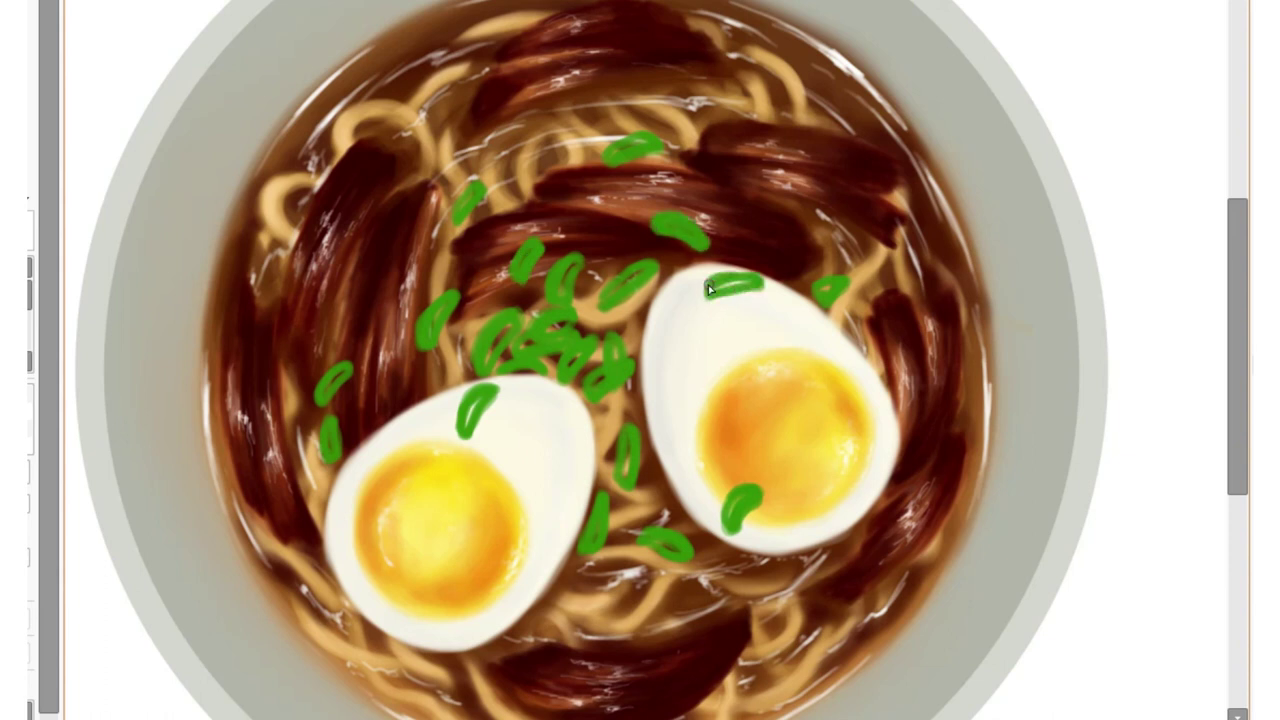